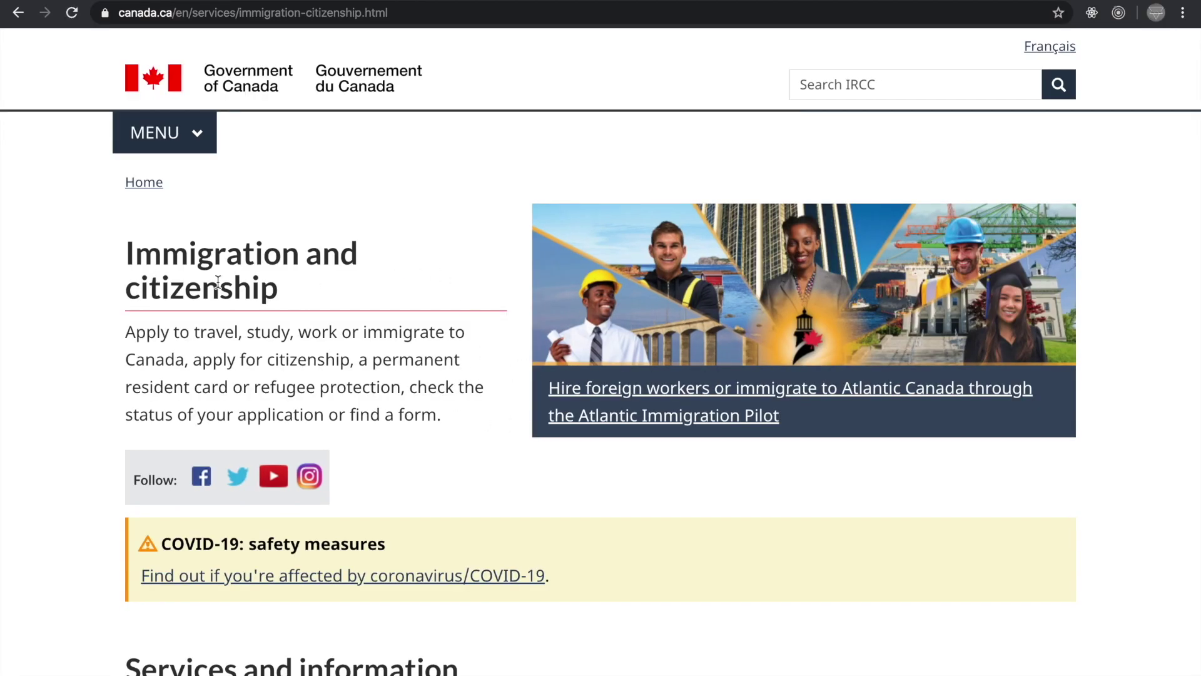
Step: Open the study permit "How to apply" page from the Immigration and citizenship services
scroll(463, 316, "down", 5)
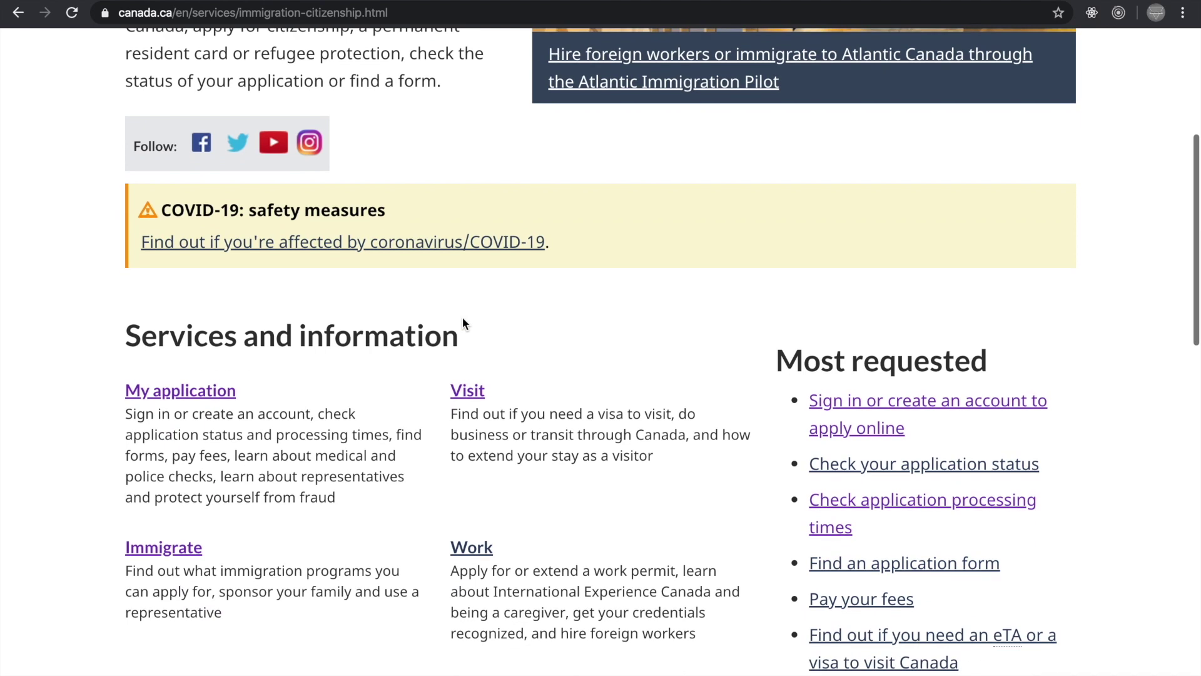
left_click(482, 395)
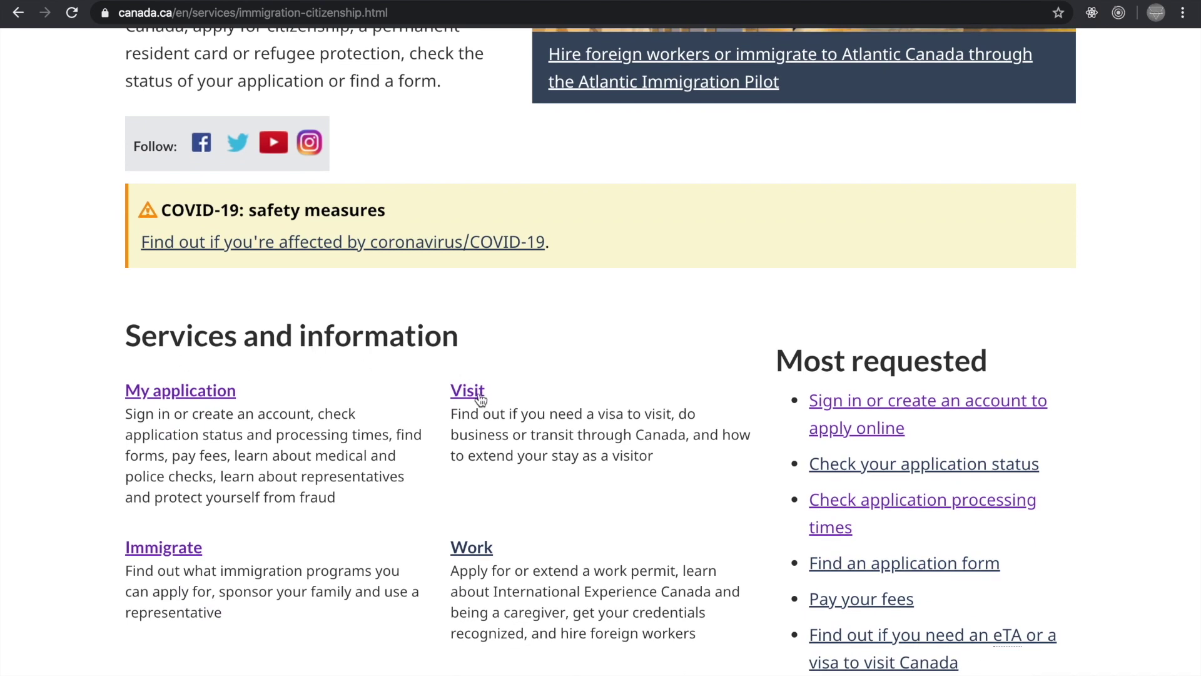
scroll(481, 401, "down", 2)
scroll(480, 401, "down", 1)
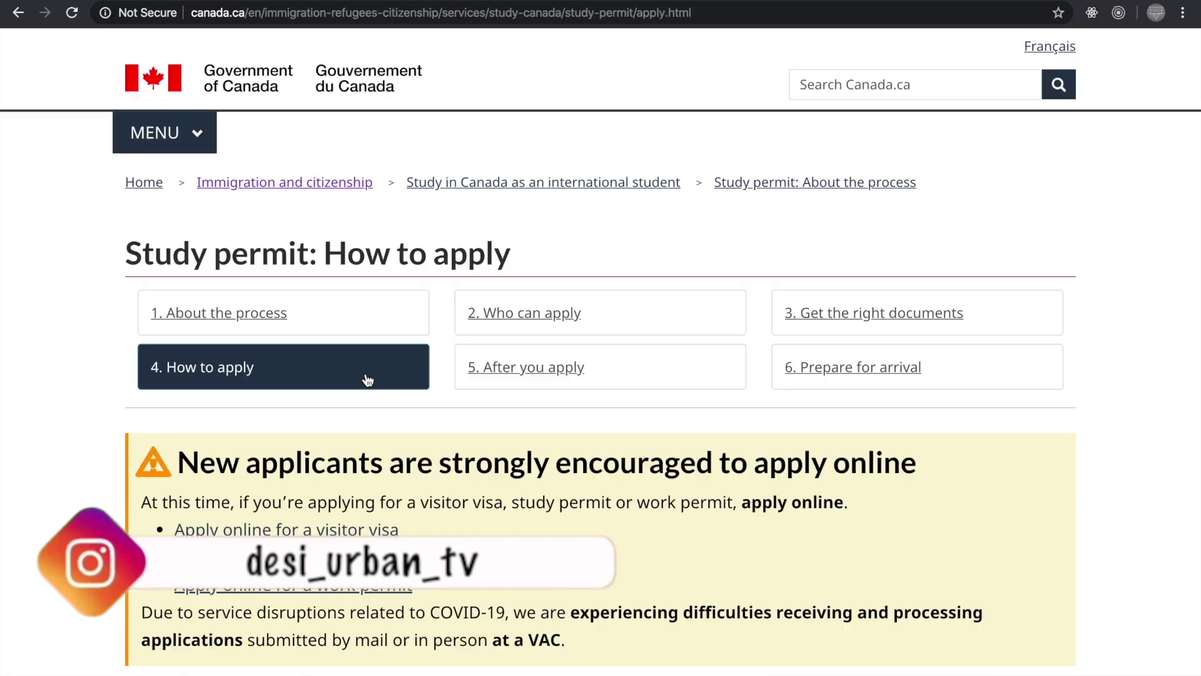
Step: Get the study permit instructions for applying from Outside Canada with the Online (recommended) method
scroll(446, 450, "down", 15)
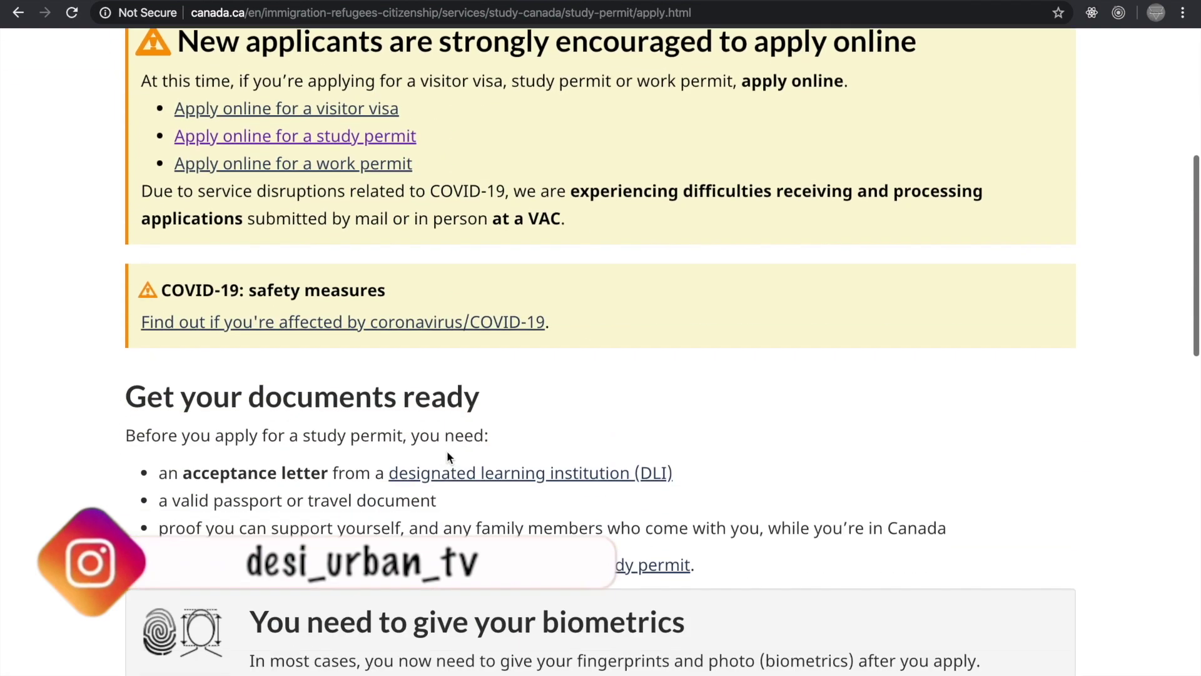
scroll(446, 451, "down", 10)
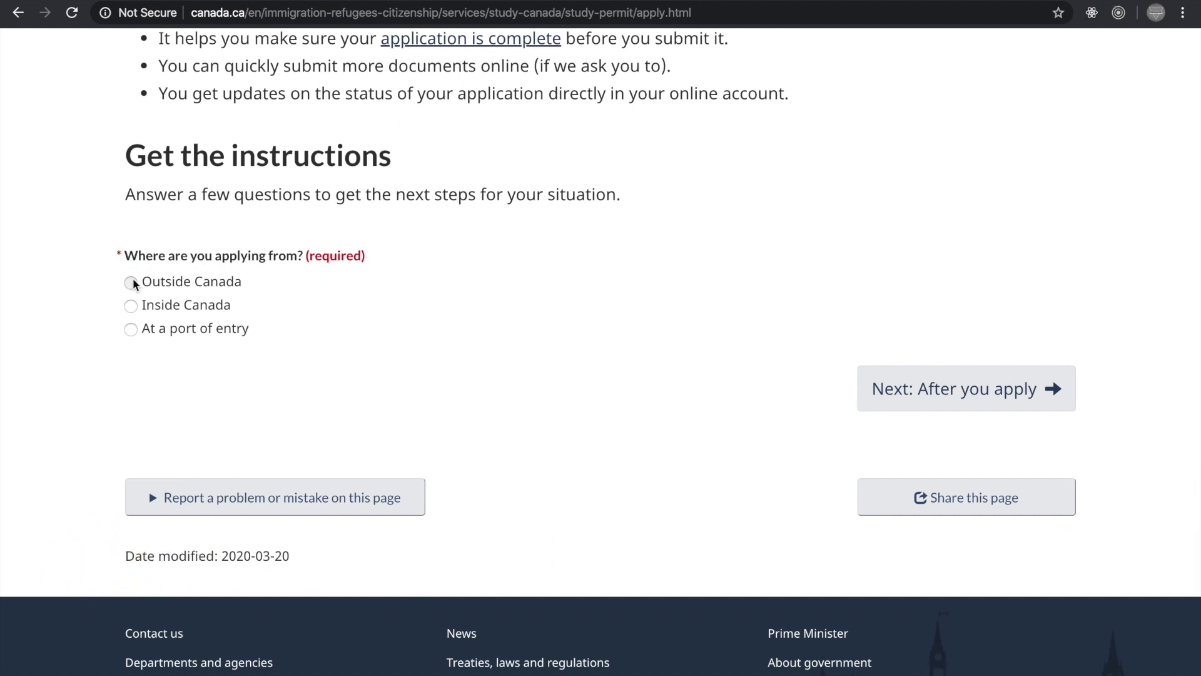
left_click(132, 283)
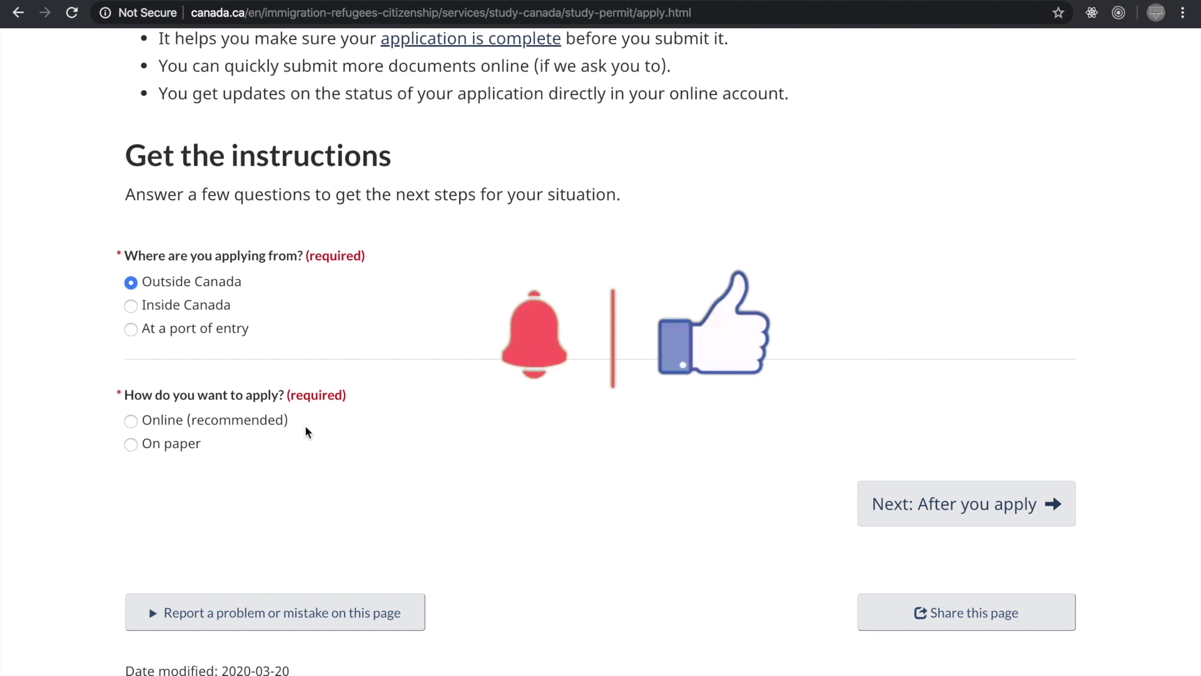
left_click_drag(283, 419, 126, 411)
left_click(207, 450)
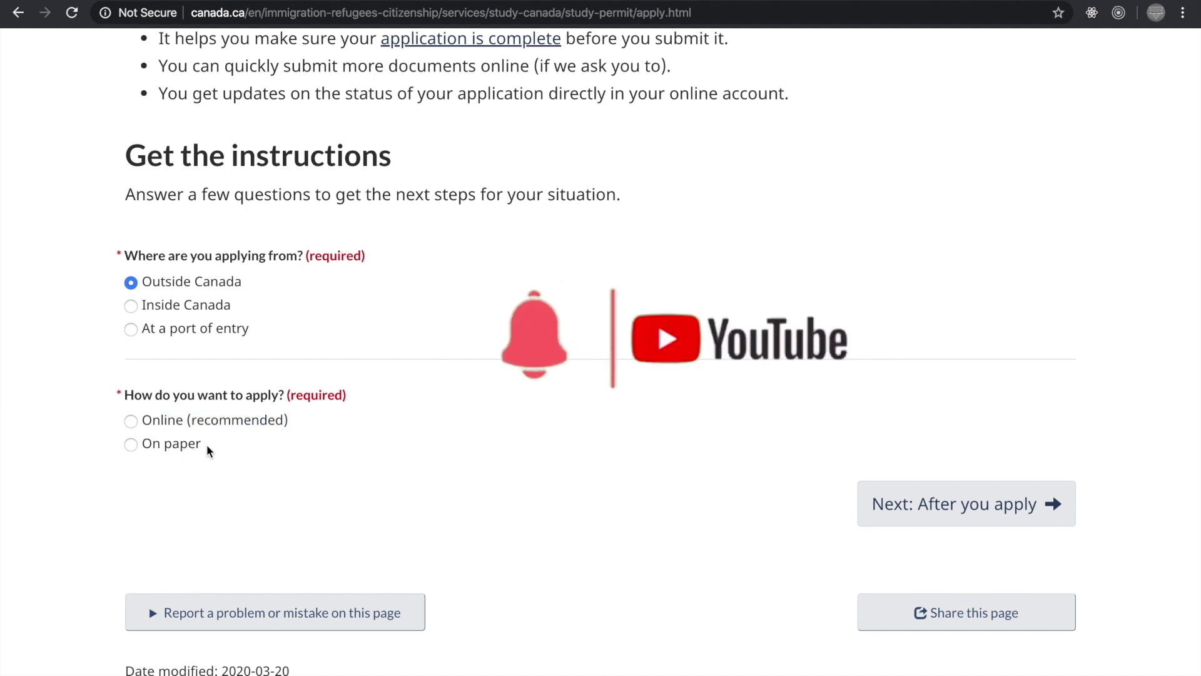
left_click_drag(207, 451, 139, 443)
left_click_drag(288, 420, 163, 421)
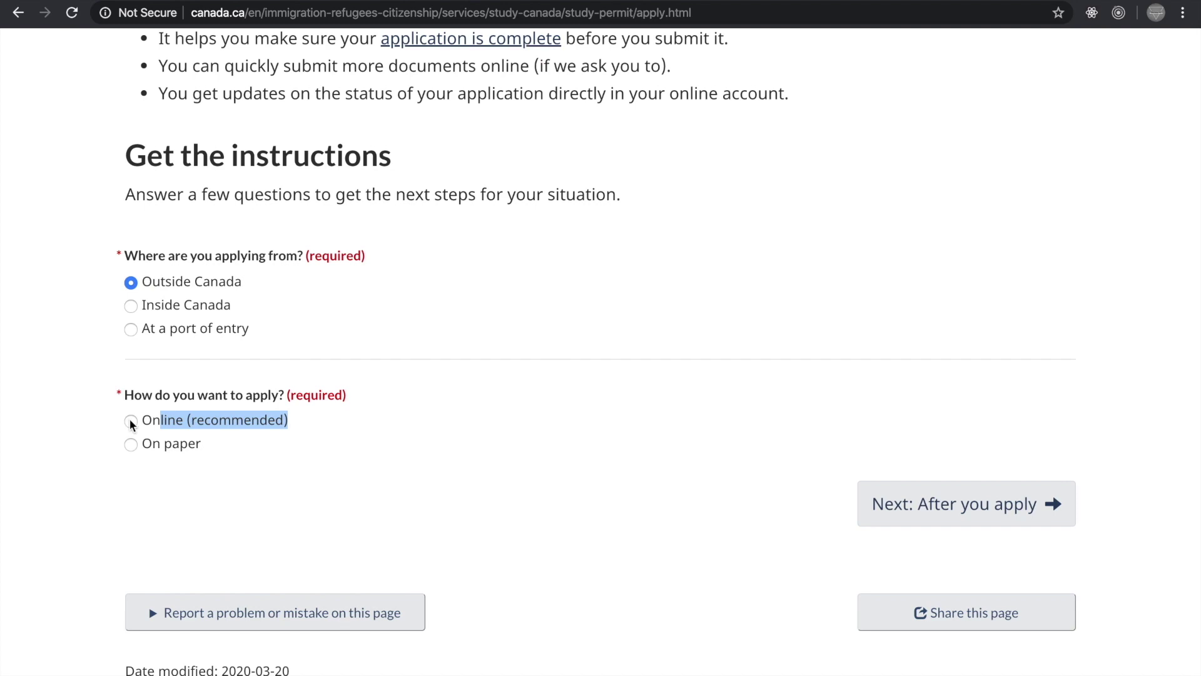
left_click(131, 422)
scroll(374, 441, "down", 4)
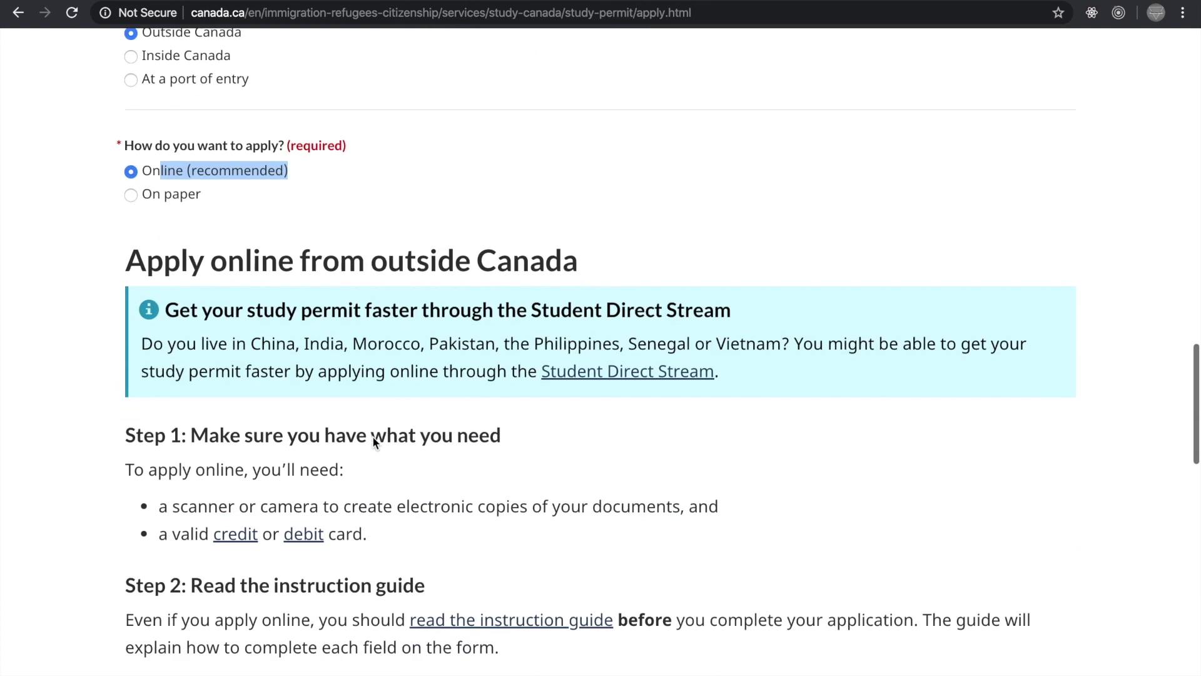
Step: Switch the application method to On paper and review its steps, fees and submission section
scroll(374, 442, "up", 2)
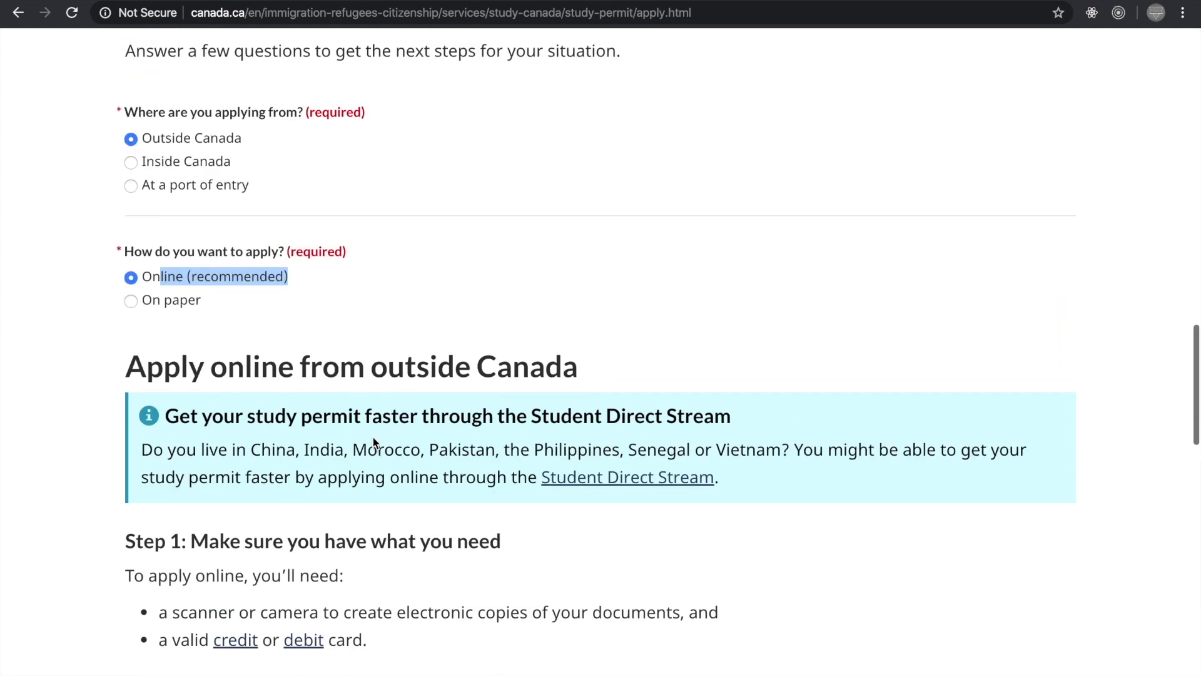
left_click(130, 300)
scroll(430, 324, "down", 10)
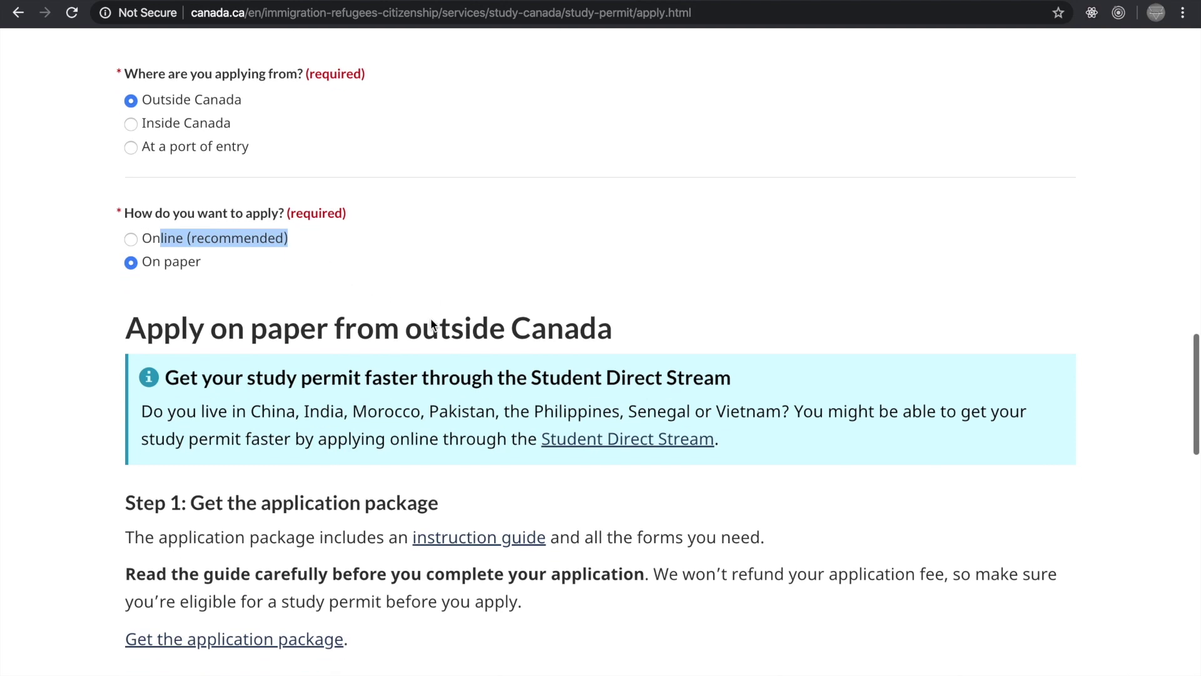
scroll(431, 319, "down", 6)
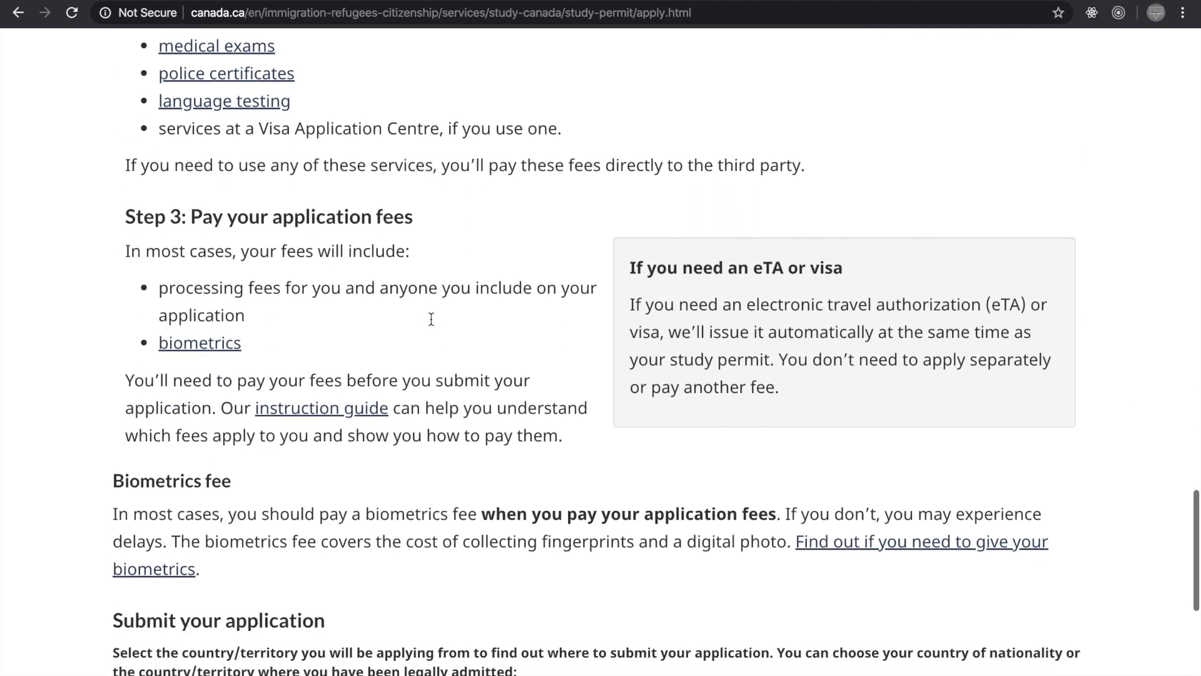
scroll(431, 320, "up", 3)
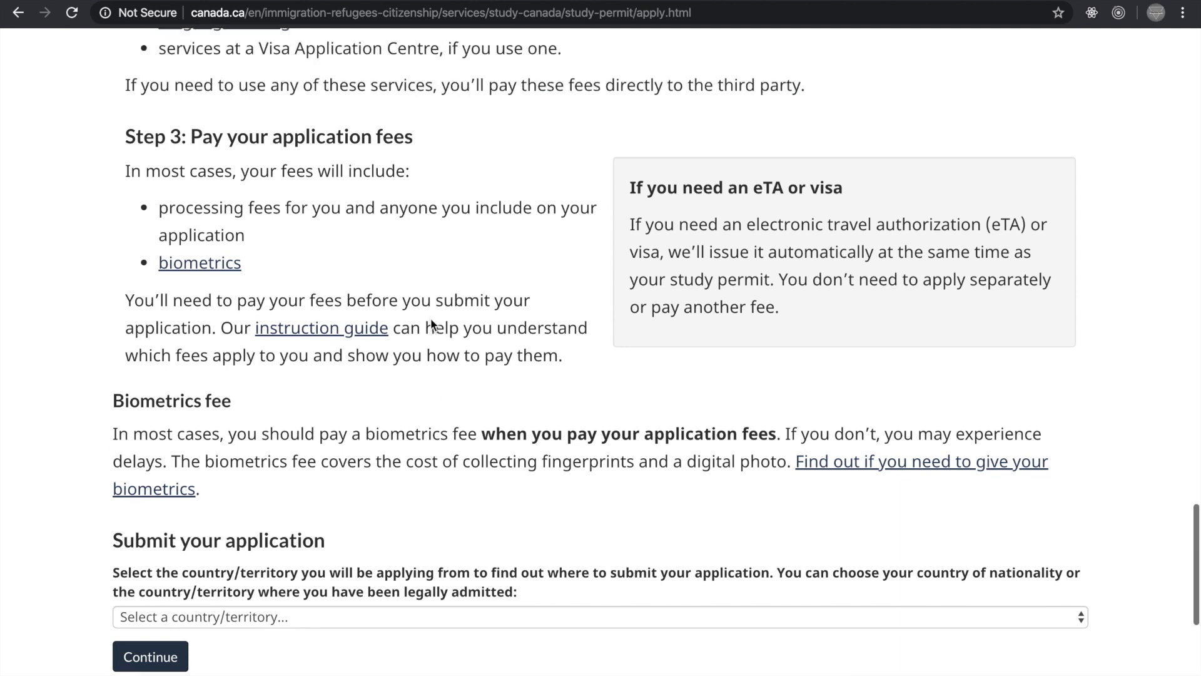
scroll(430, 318, "down", 4)
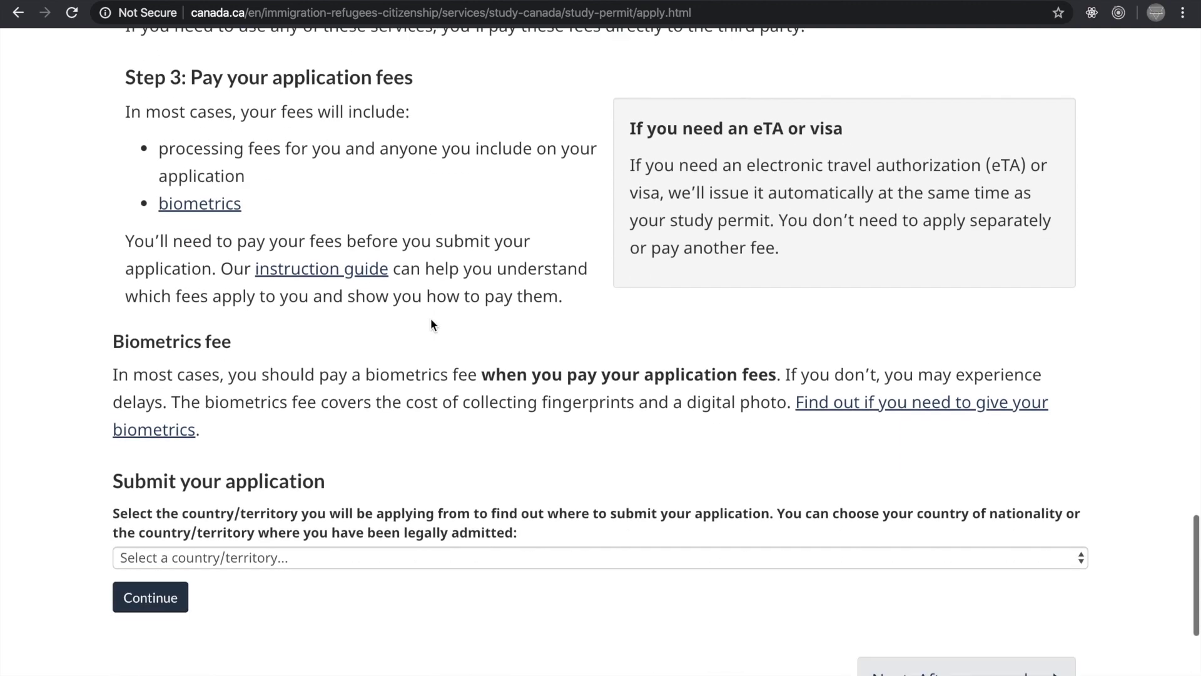
scroll(430, 318, "up", 6)
scroll(430, 317, "up", 10)
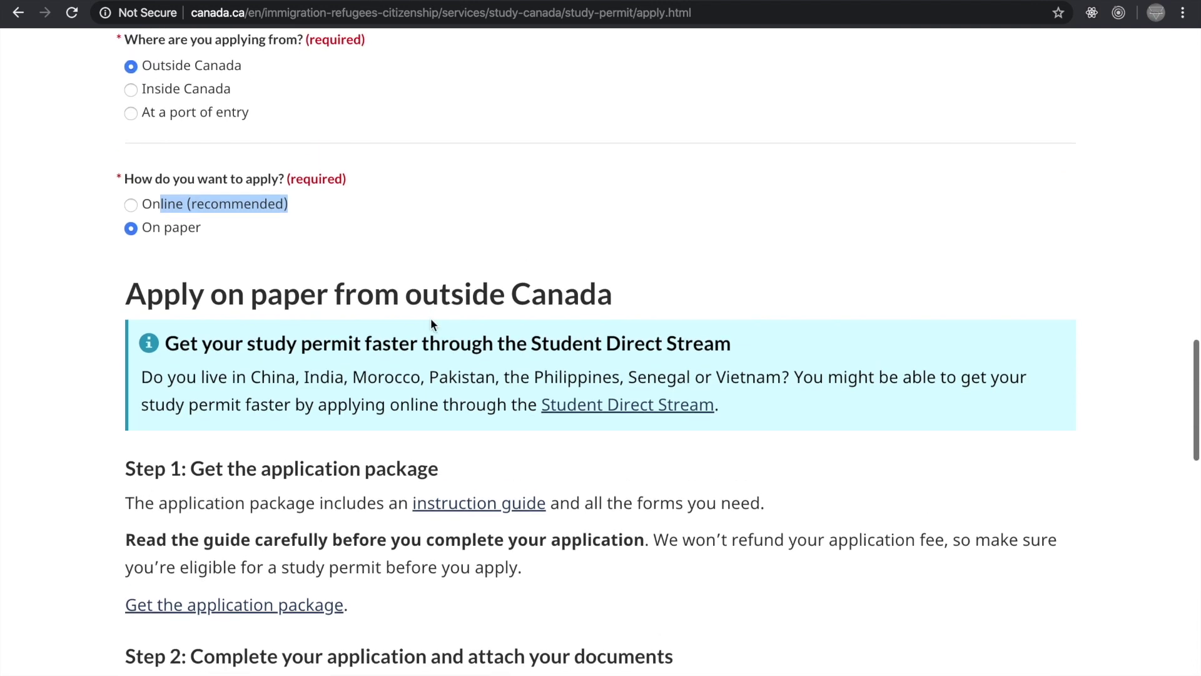
scroll(430, 247, "up", 2)
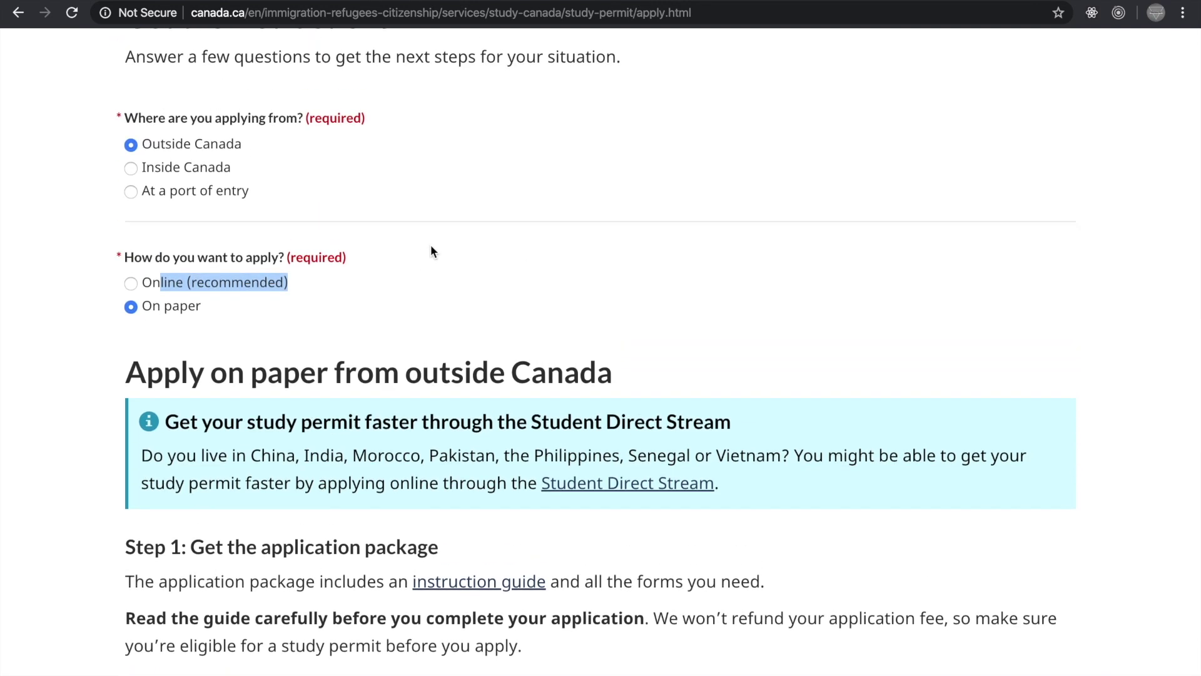
Step: Choose Online (recommended) as the application method and review its steps from required items to account creation
left_click(131, 283)
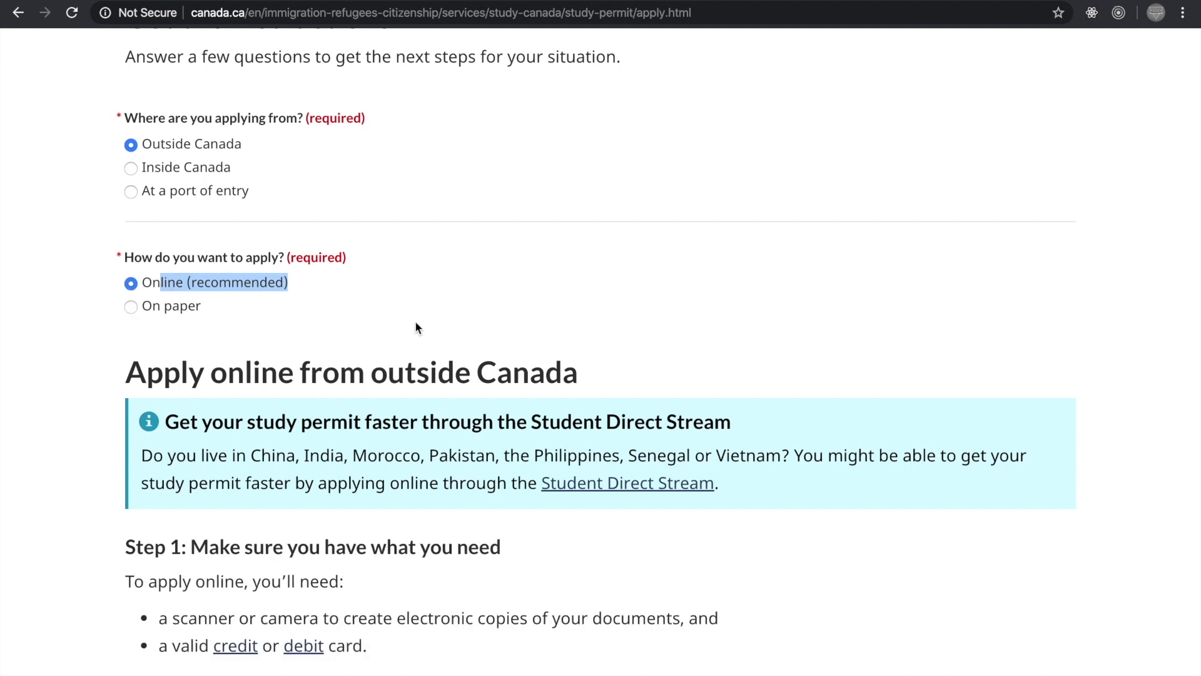
scroll(414, 325, "down", 2)
scroll(415, 324, "down", 10)
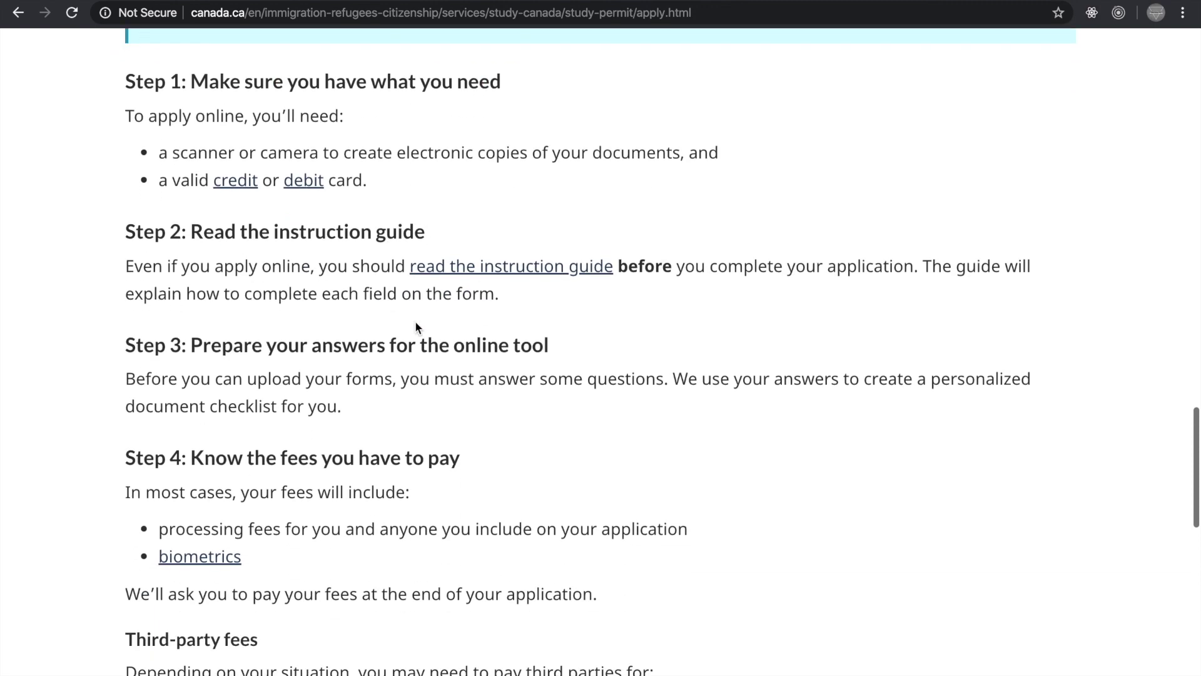
scroll(415, 321, "up", 2)
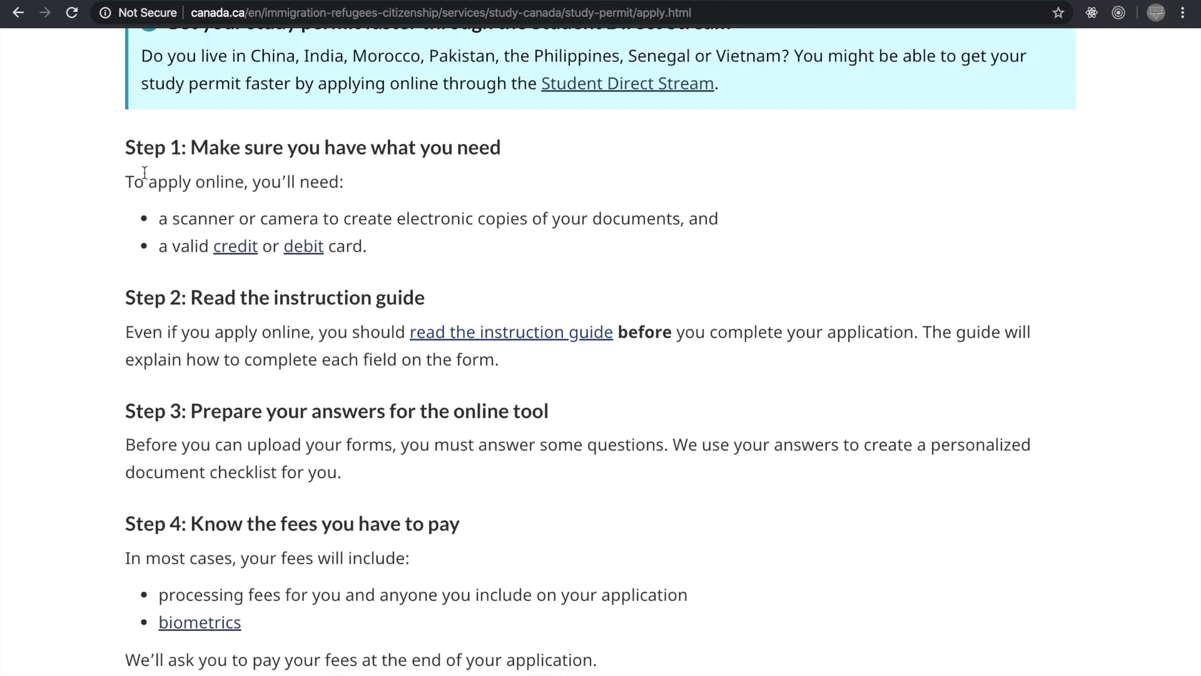
left_click_drag(125, 142, 516, 164)
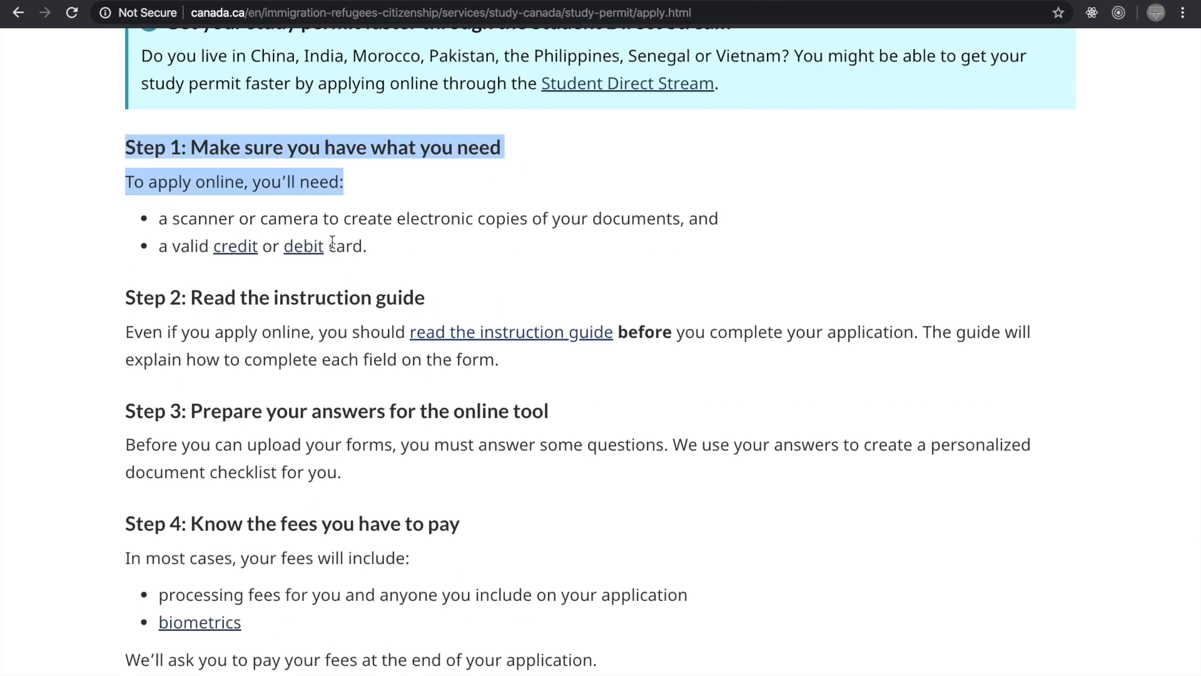
scroll(543, 314, "down", 10)
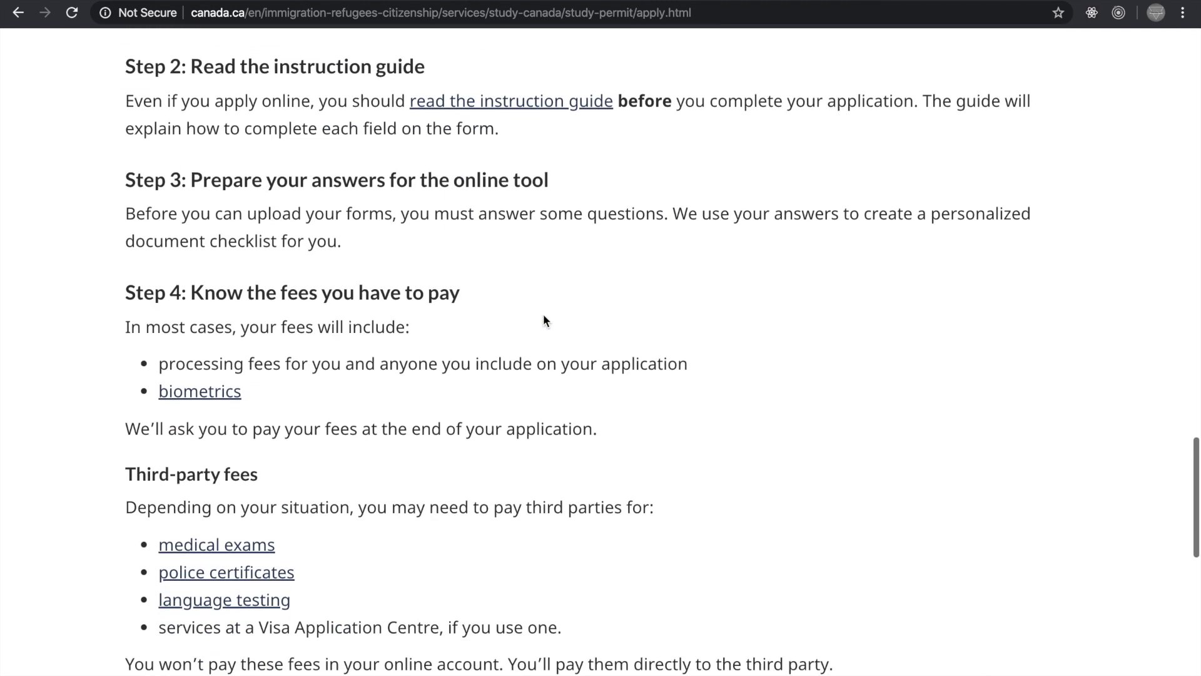
scroll(544, 313, "down", 8)
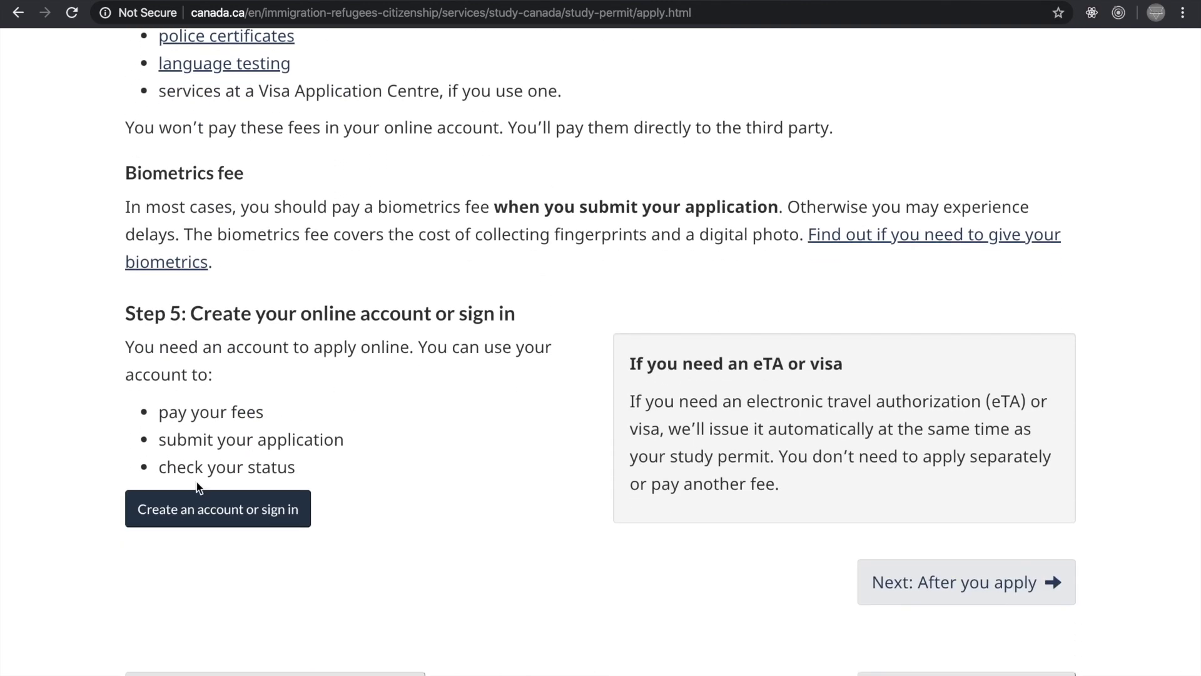
Step: Go to the IRCC secure account sign-in and choose to sign in with GCKey
left_click(243, 519)
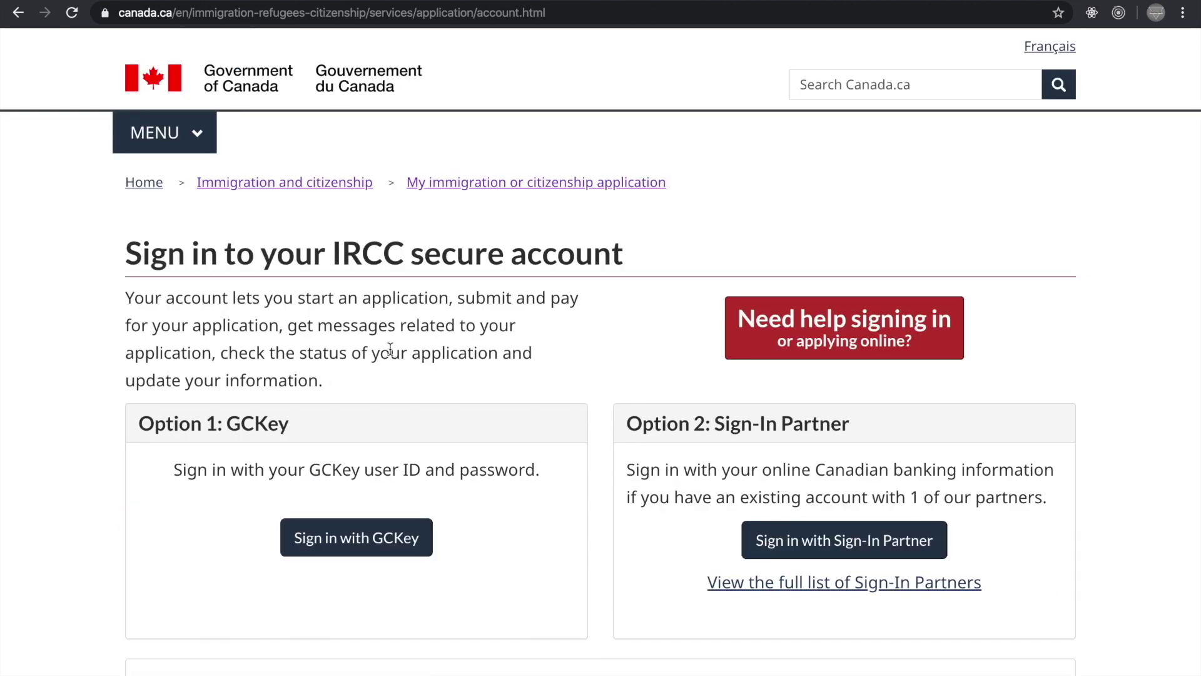
scroll(438, 350, "down", 1)
left_click(378, 549)
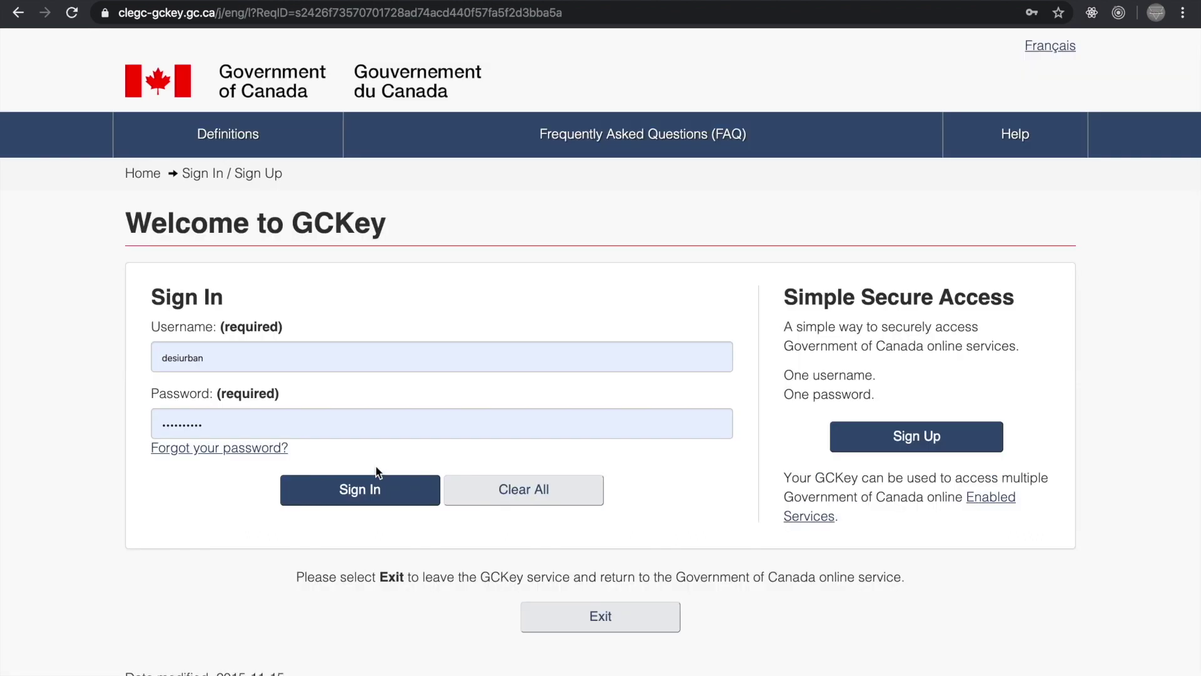
Step: Sign in to GCKey with the account's username and password and continue to the account home page
left_click(901, 443)
left_click(220, 351)
left_click(88, 366)
left_click(355, 491)
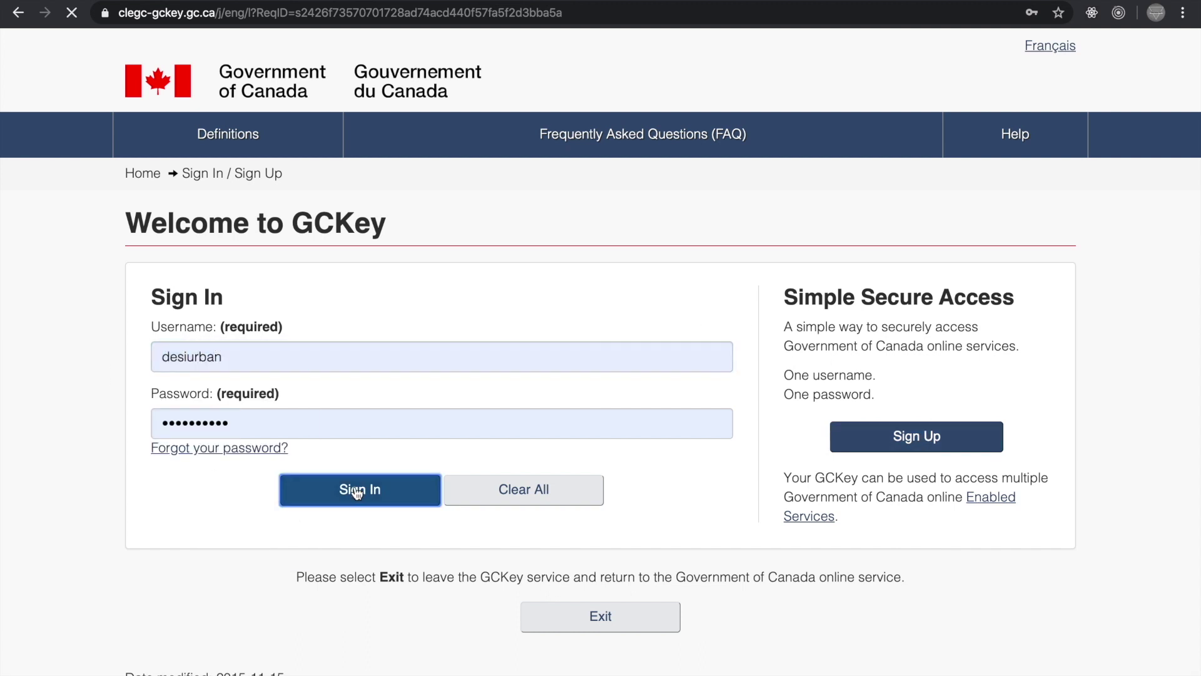
left_click(434, 418)
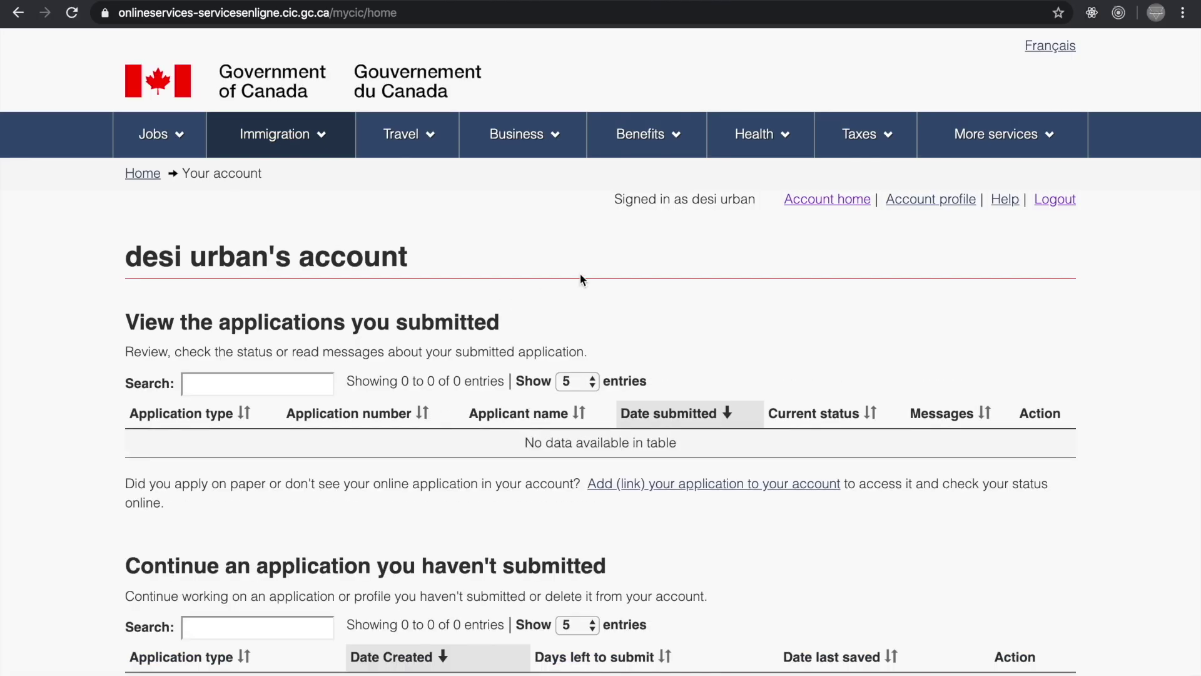
Step: Start an "Apply to come to Canada" application from the account home page
scroll(528, 362, "down", 3)
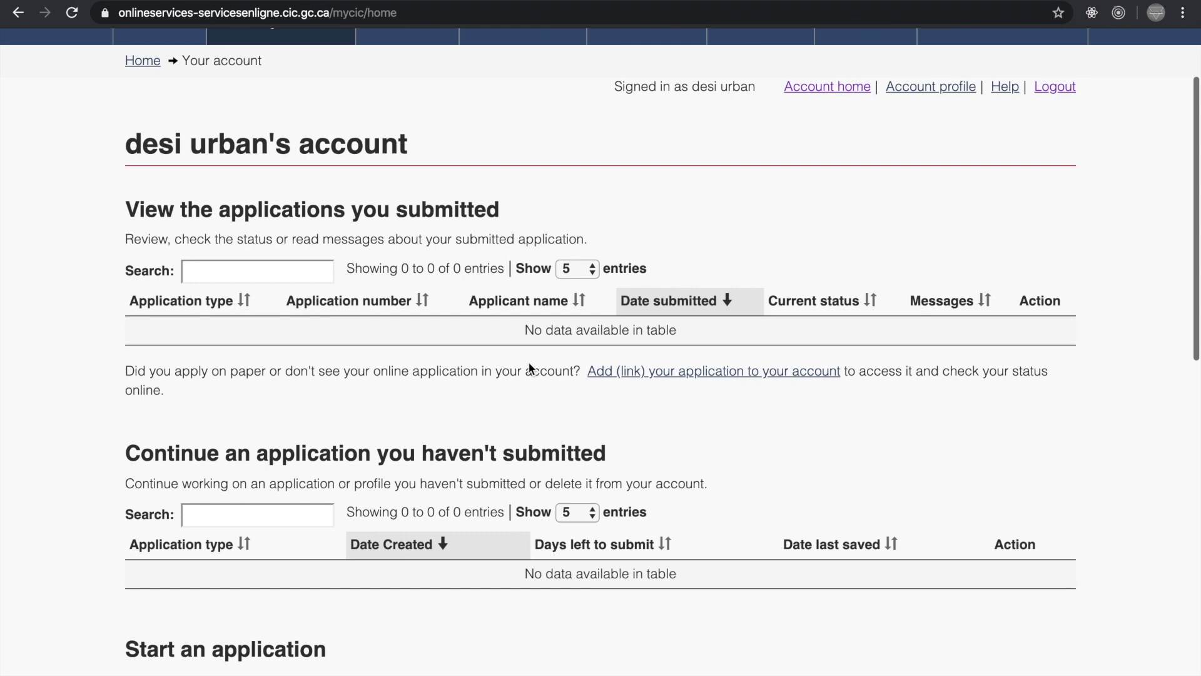
scroll(529, 368, "down", 3)
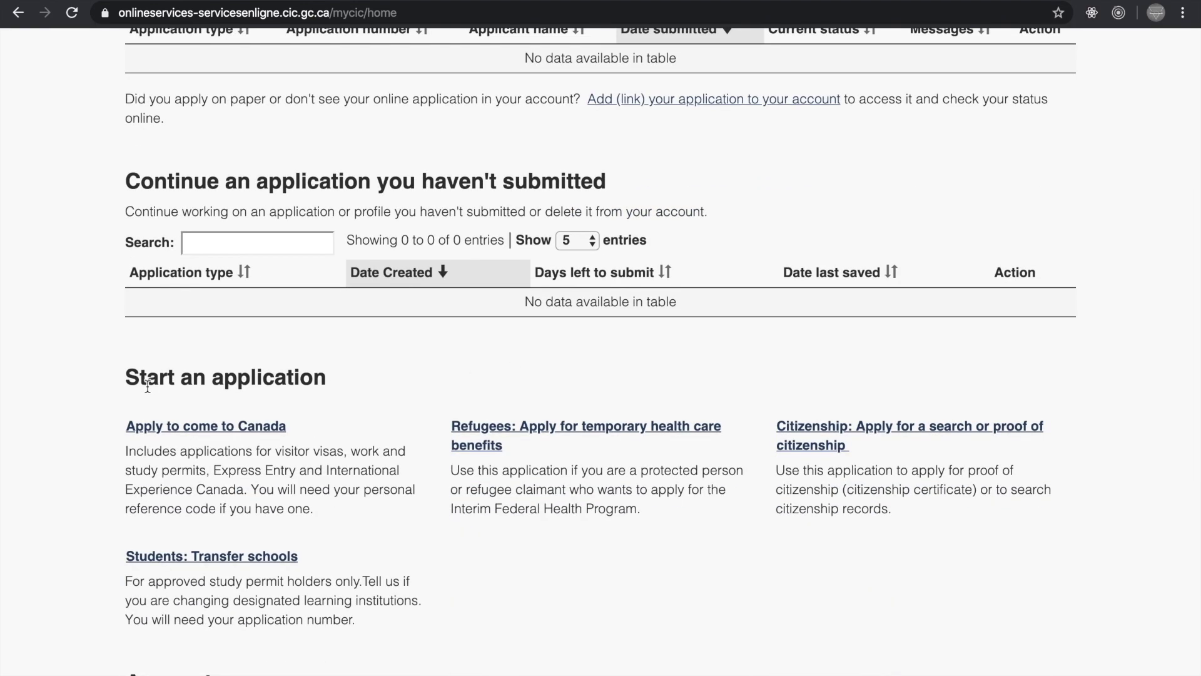
left_click_drag(121, 377, 343, 377)
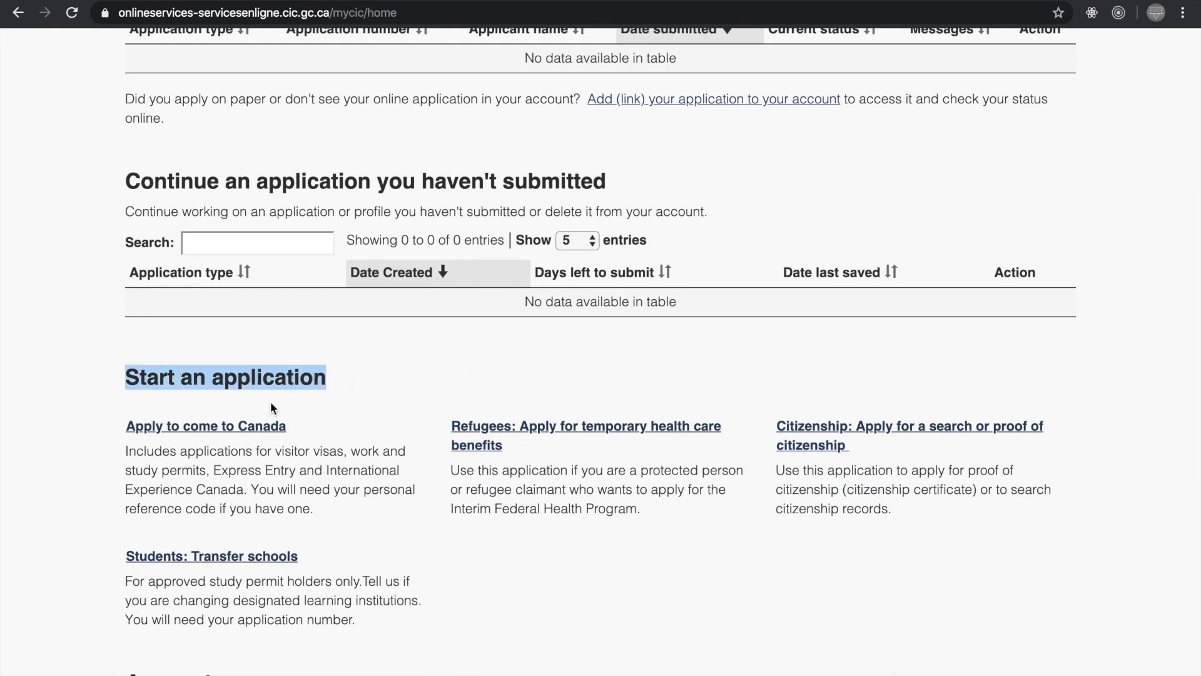
left_click(244, 428)
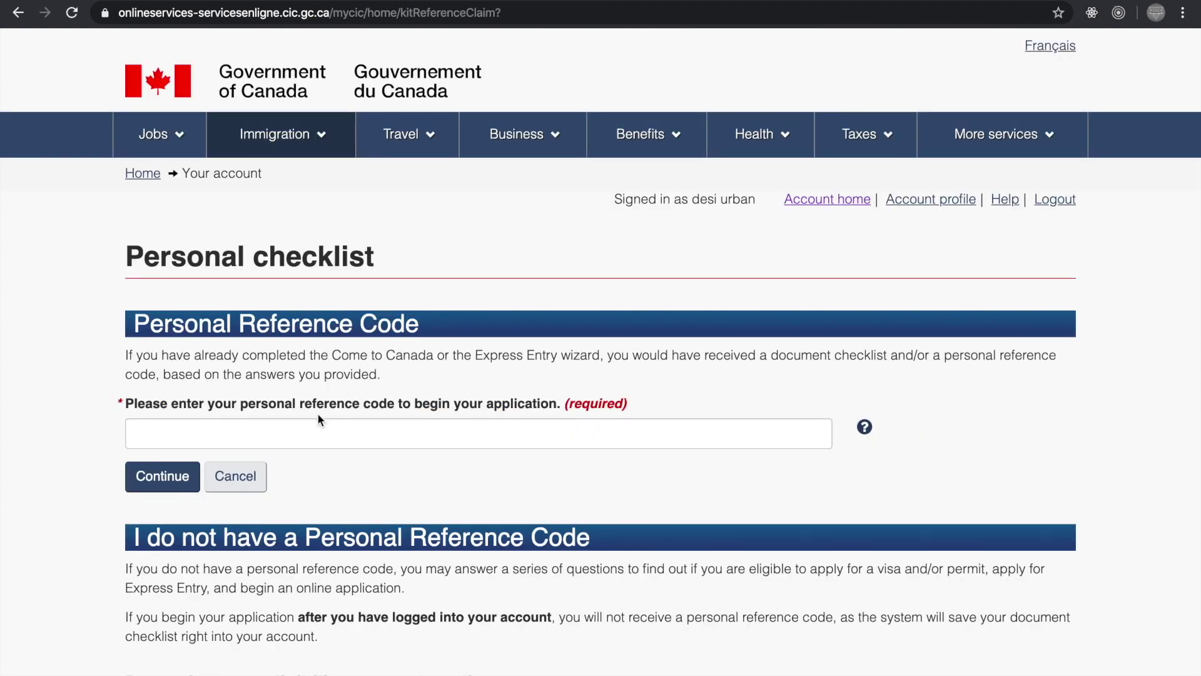
Step: Without a personal reference code, begin the eligibility questionnaire for a visitor visa, study and/or work permit
scroll(454, 442, "down", 5)
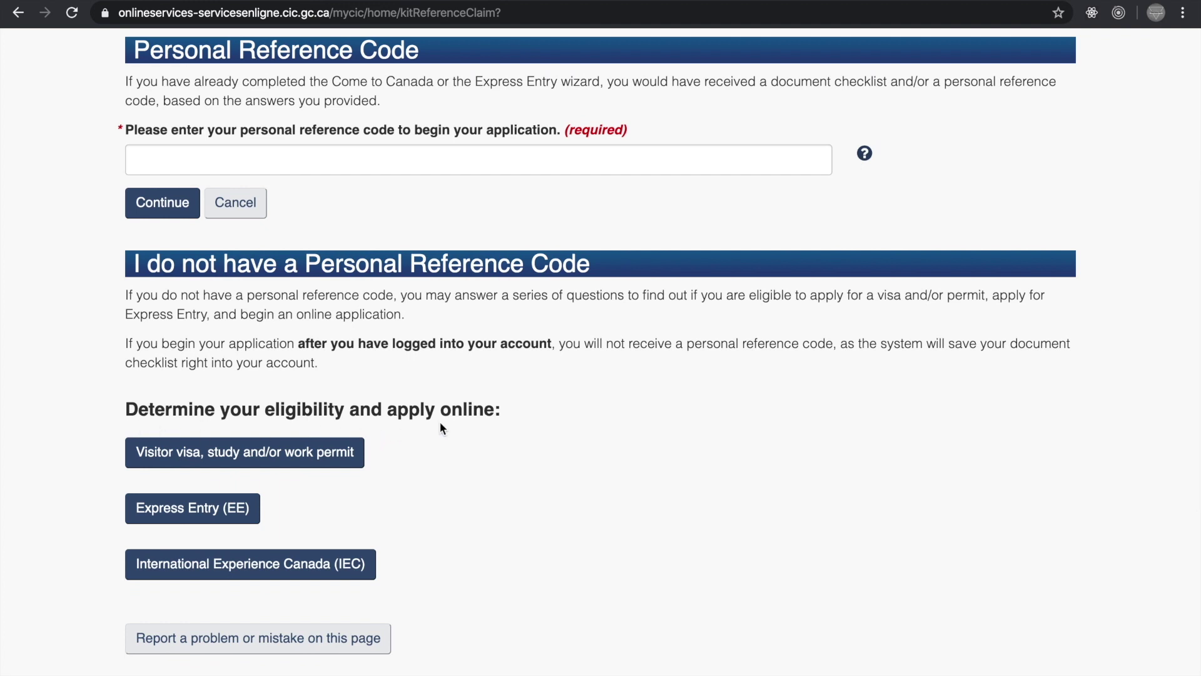
left_click_drag(492, 411, 160, 393)
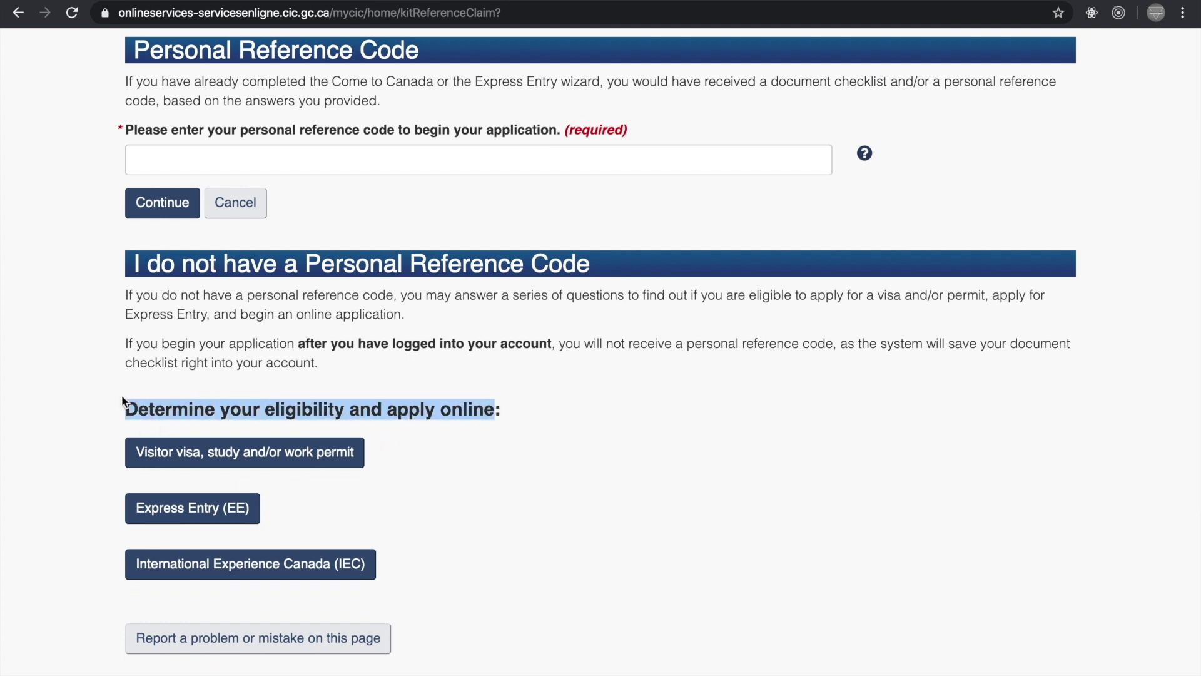
left_click(244, 460)
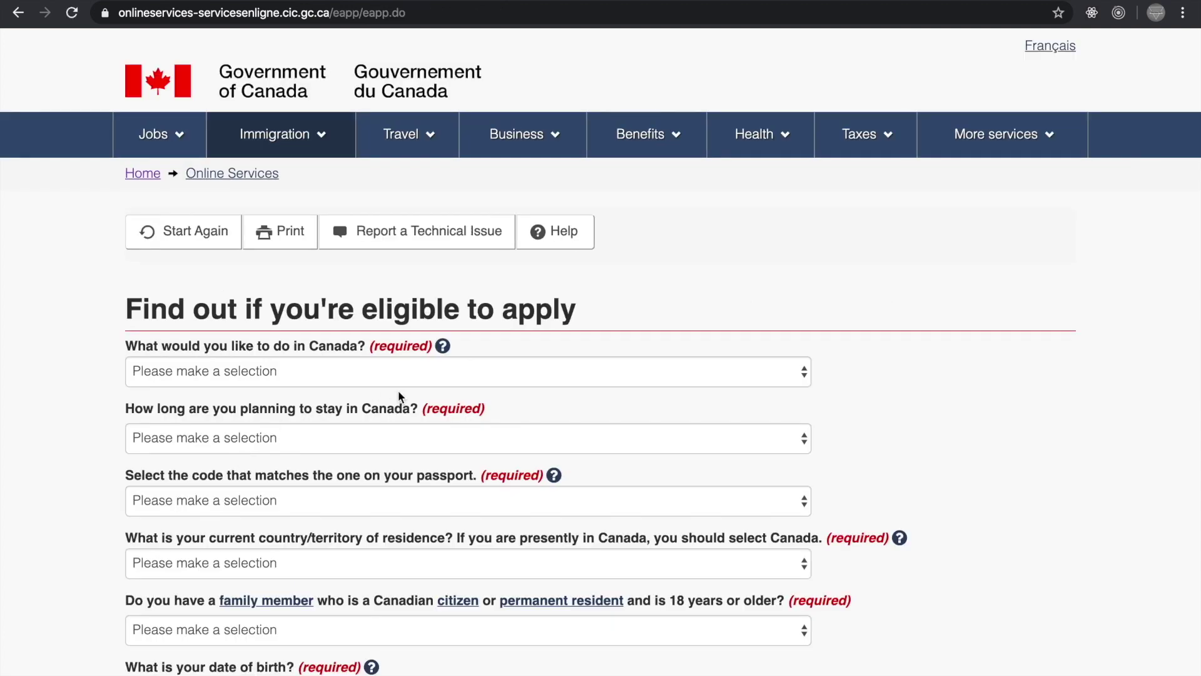
Step: Answer "What would you like to do in Canada?" with Study
left_click(564, 373)
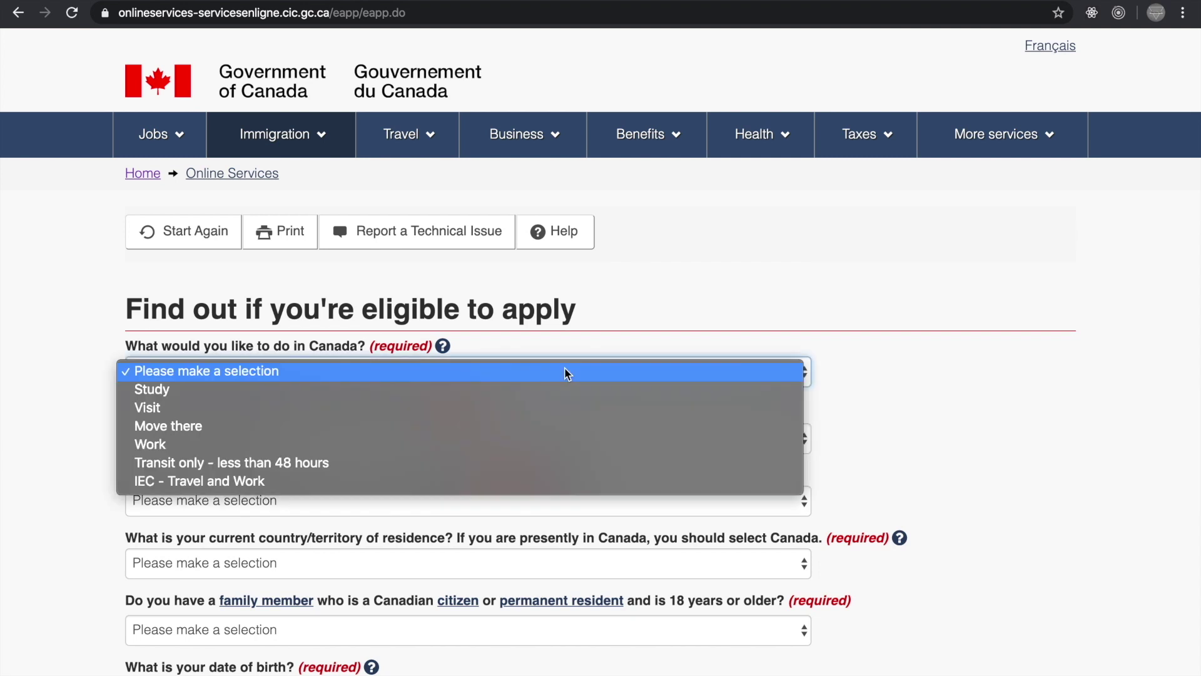
left_click(542, 396)
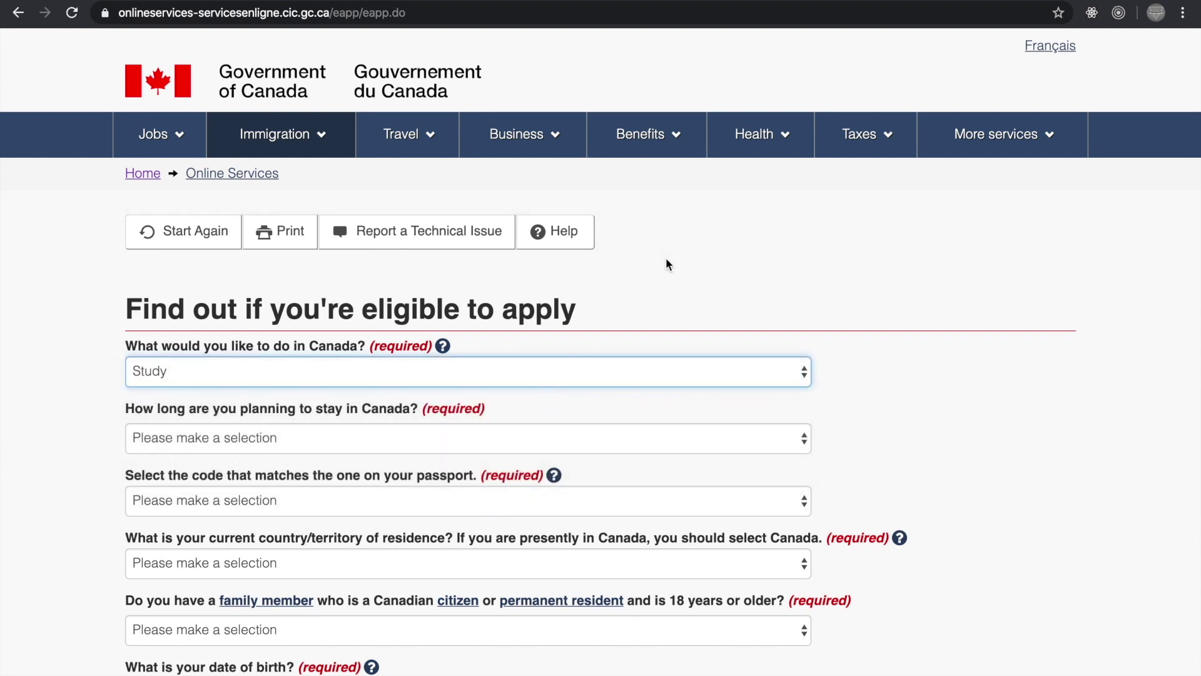
Step: Answer how long the stay in Canada is planned with "Temporarily - more than 6 months"
scroll(666, 257, "down", 2)
left_click(556, 344)
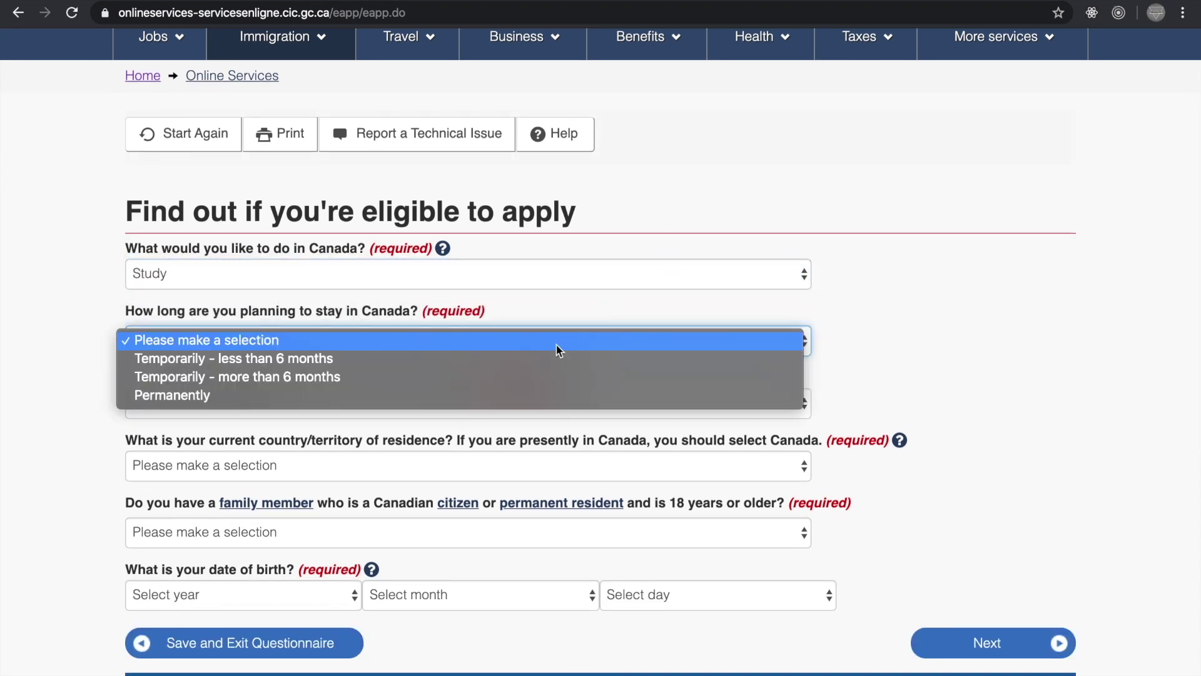
left_click(527, 377)
Step: Choose IND (India) as the passport code and India as the current country of residence
scroll(527, 377, "down", 2)
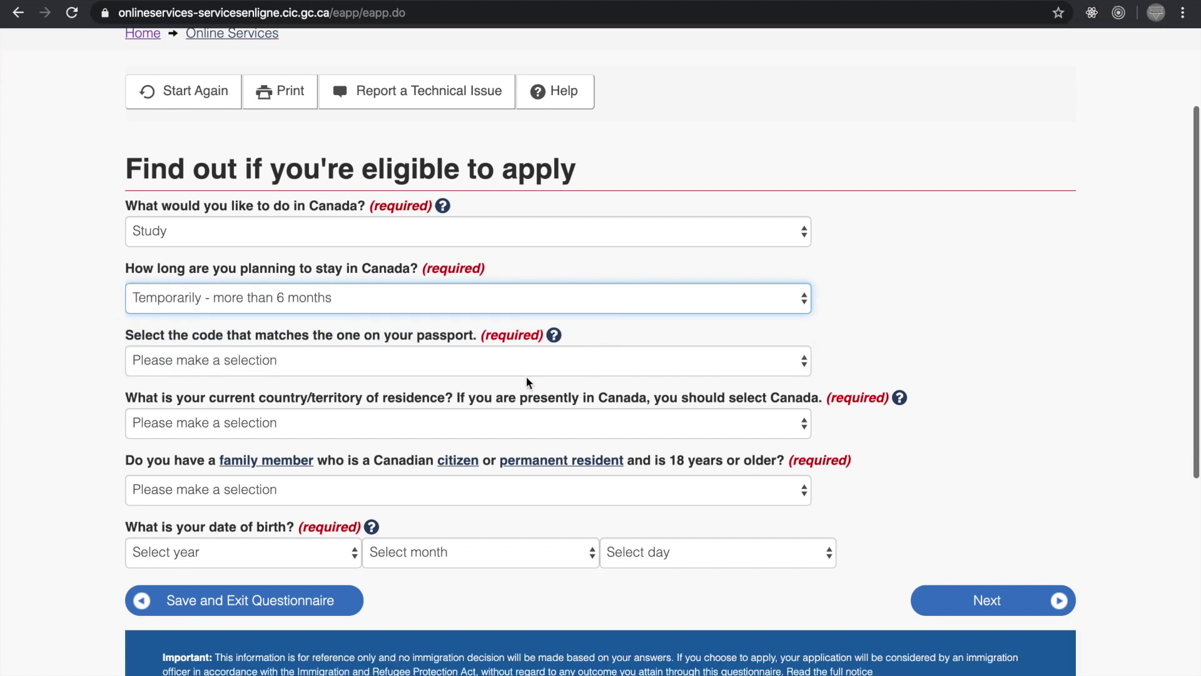
left_click(534, 337)
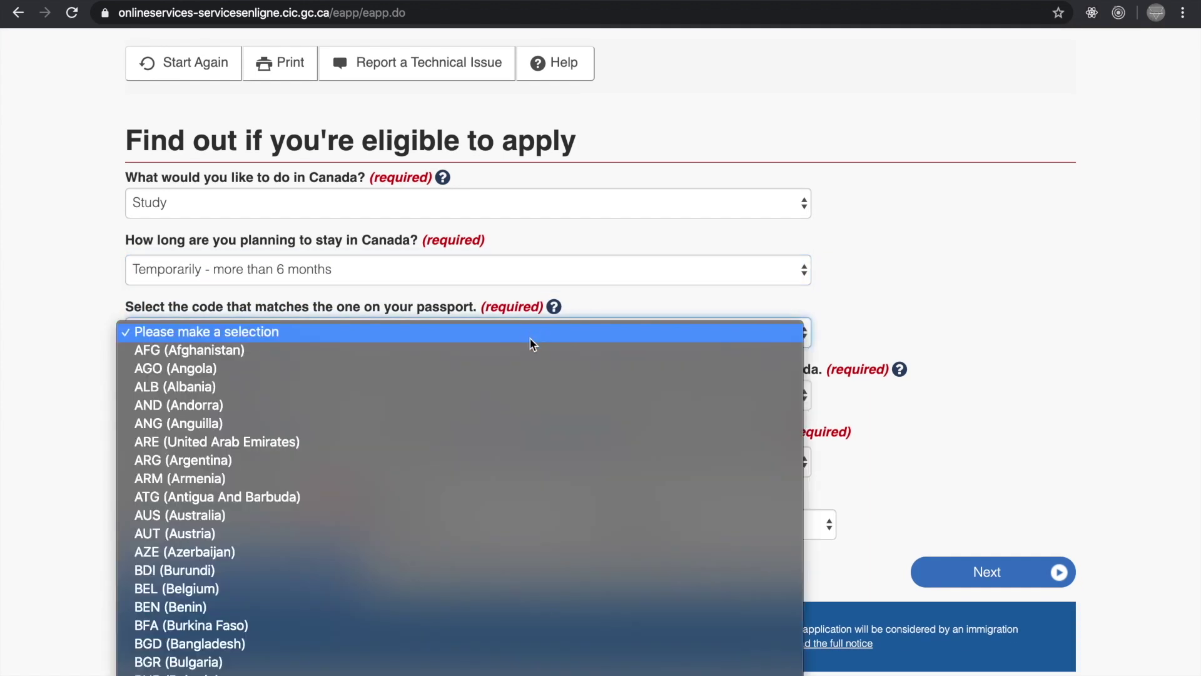
scroll(530, 340, "down", 10)
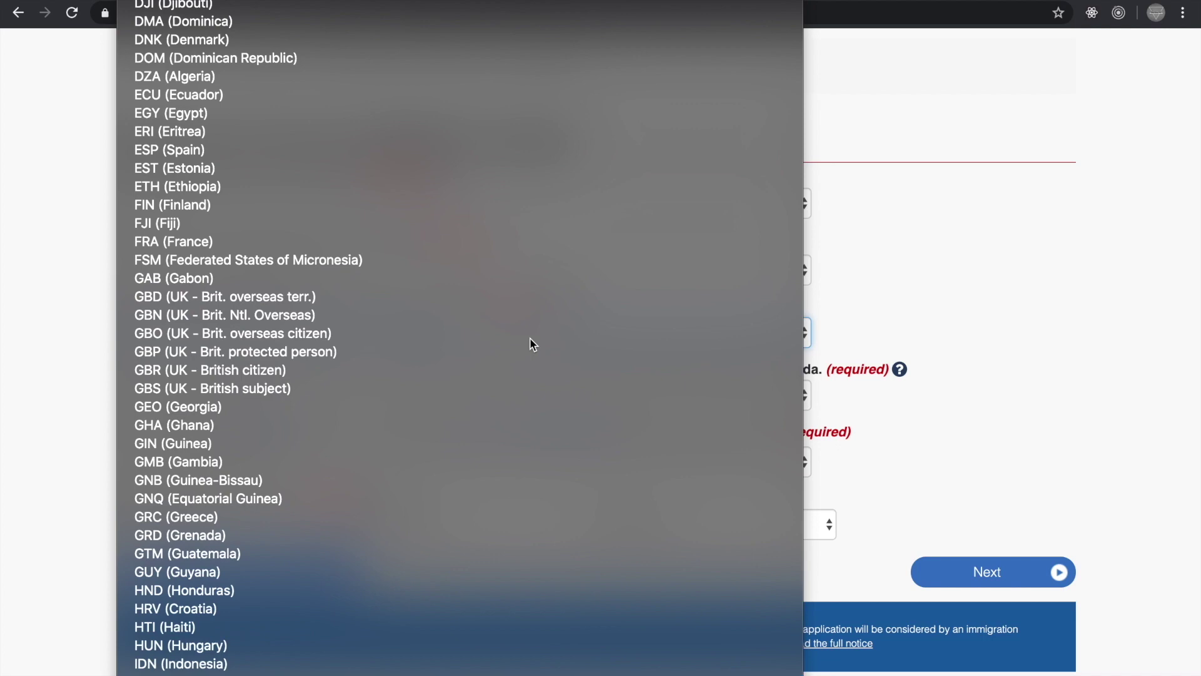
scroll(530, 339, "down", 4)
left_click(531, 339)
left_click(412, 393)
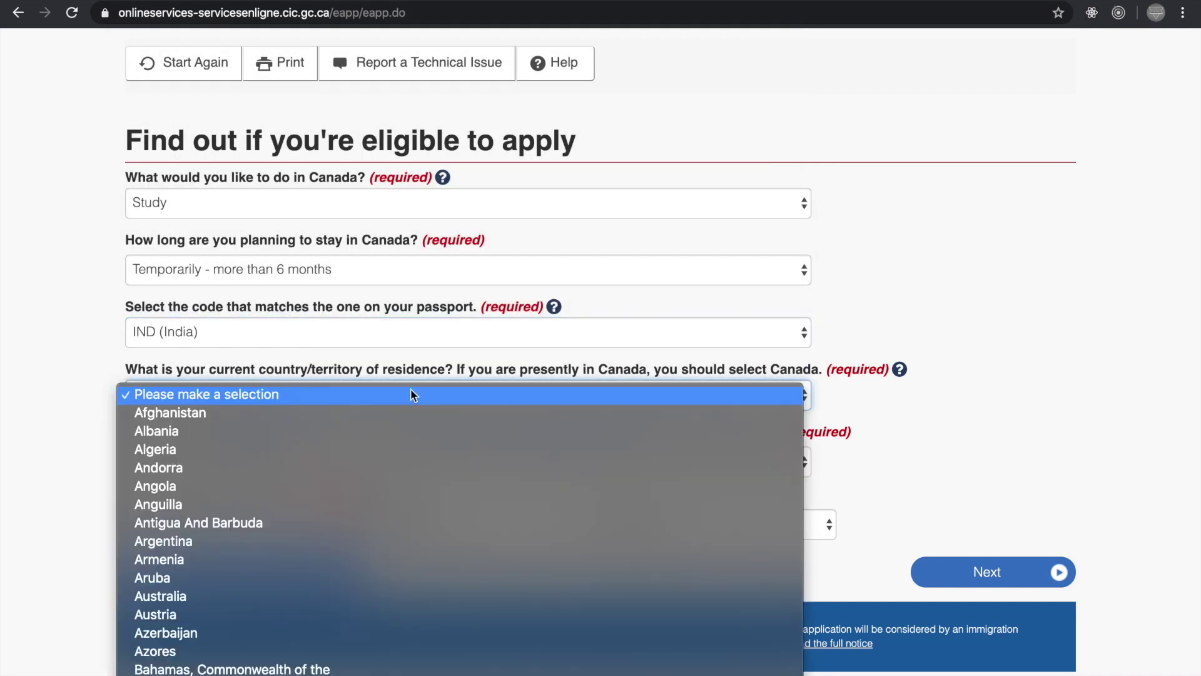
scroll(412, 393, "down", 10)
type("ind")
key("Return")
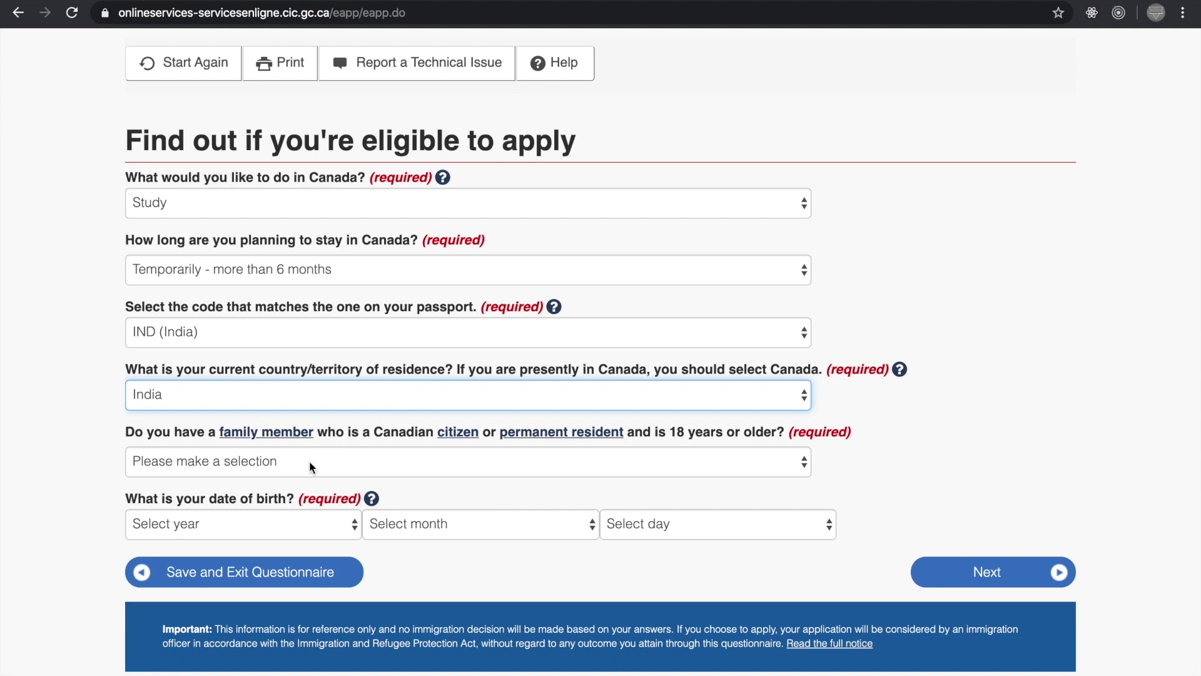
Step: Answer No to having an adult family member who is a Canadian citizen or permanent resident
left_click(310, 463)
key("Down")
key("Down")
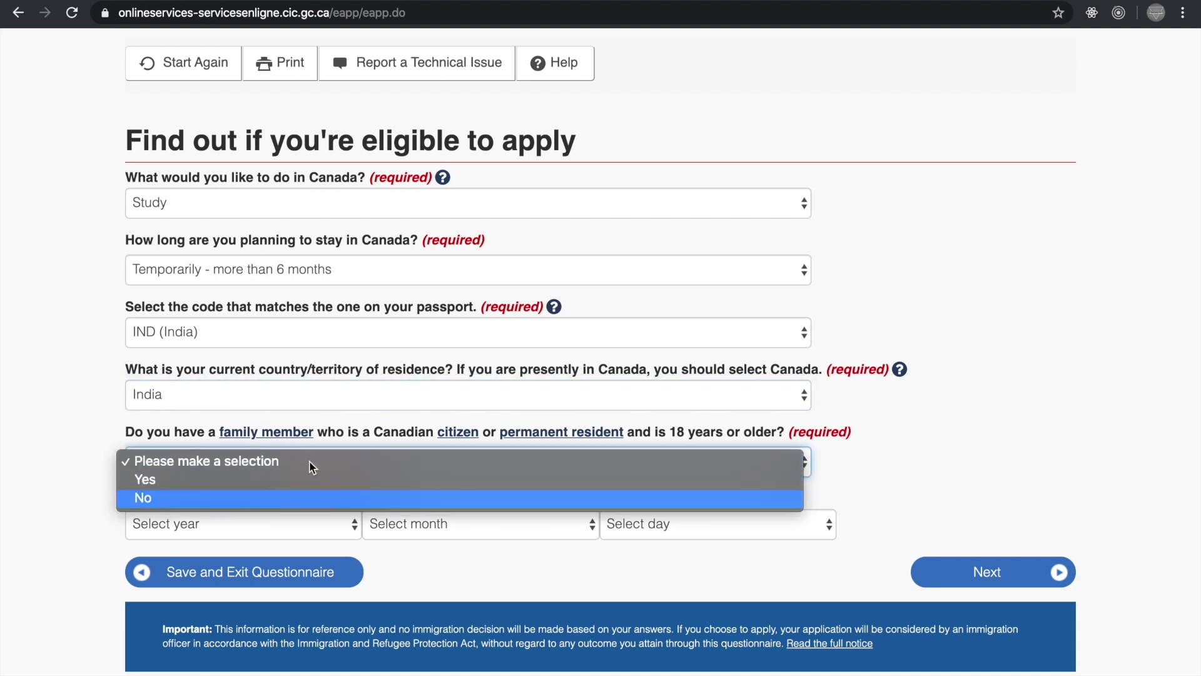
key("Return")
Step: Enter the applicant's year, month and day of birth and continue to the next question
left_click(282, 531)
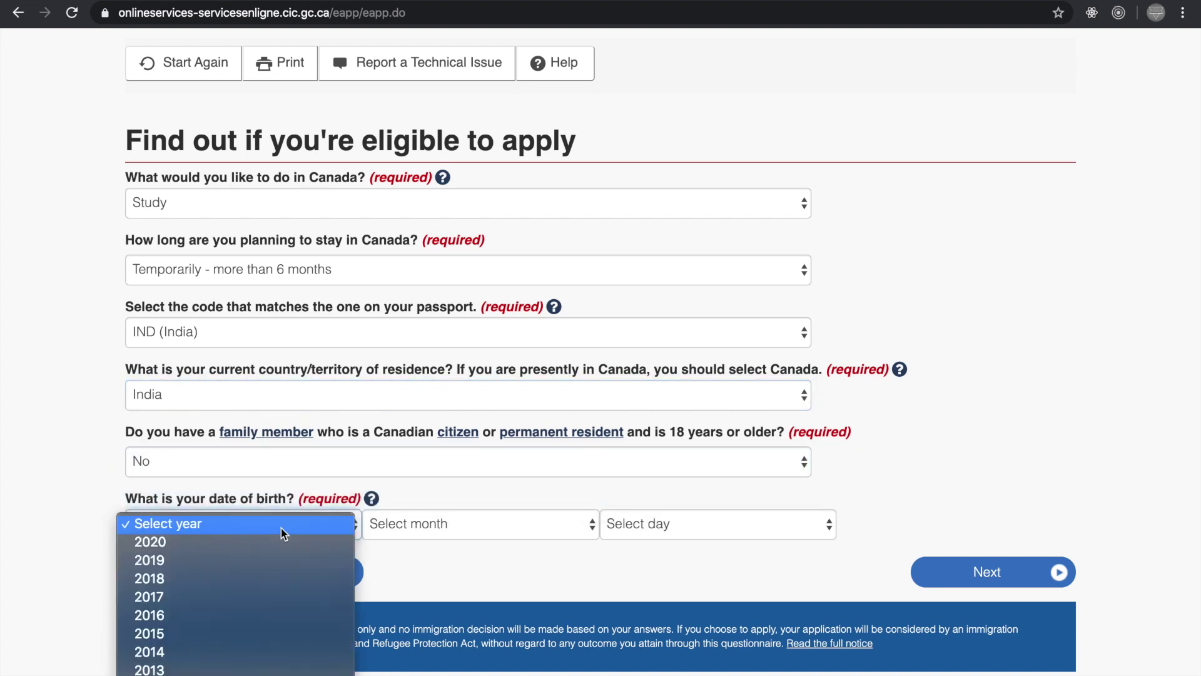
scroll(244, 632, "down", 5)
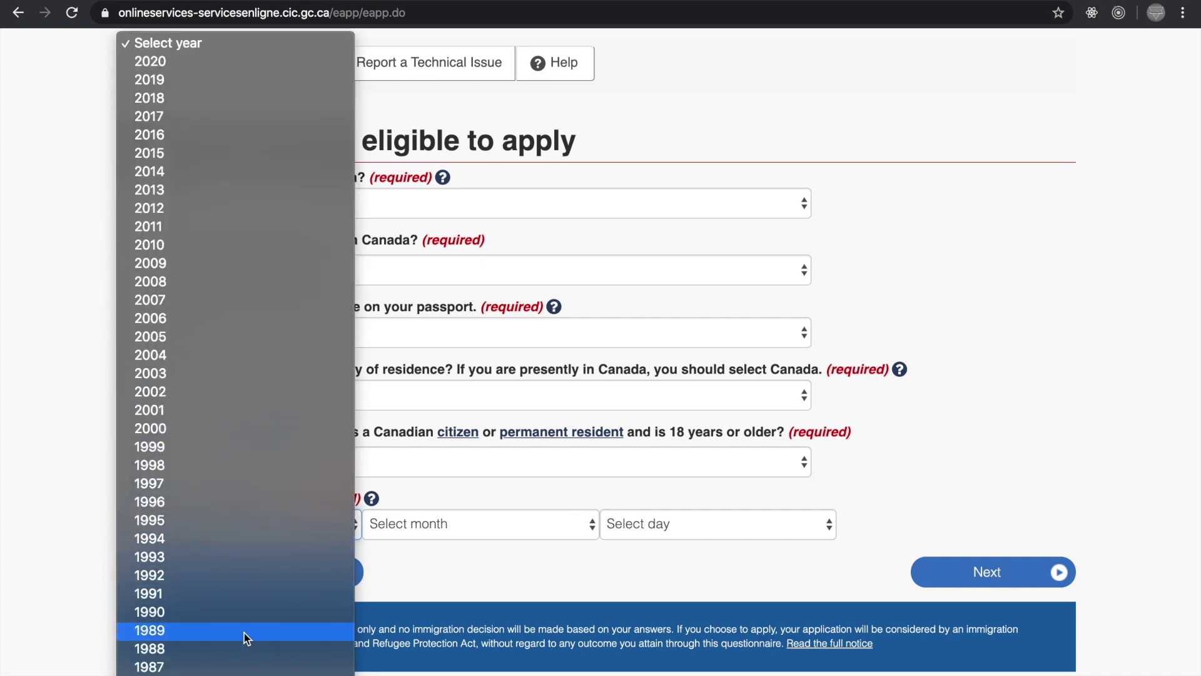
left_click(240, 548)
left_click(407, 524)
left_click(432, 554)
left_click(636, 523)
left_click(644, 596)
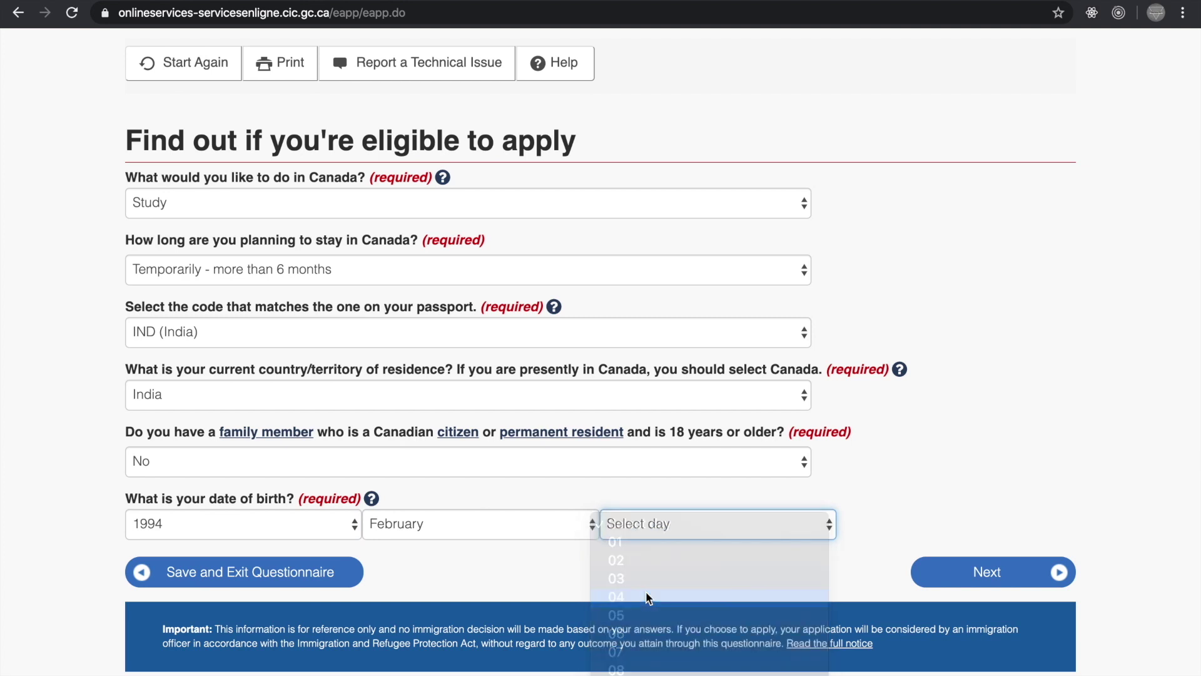
left_click(1001, 576)
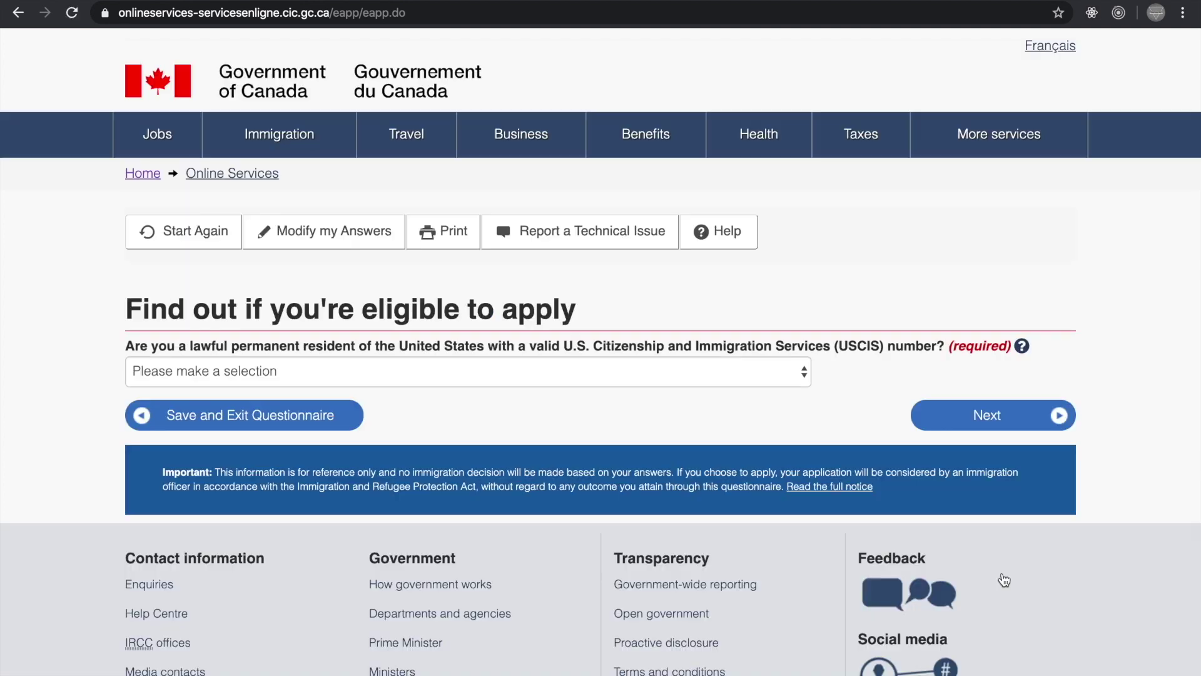
Step: Answer No to being a U.S. permanent resident with a USCIS number, and Yes to acceptance at a designated learning institution
left_click(734, 369)
left_click(714, 408)
left_click(965, 425)
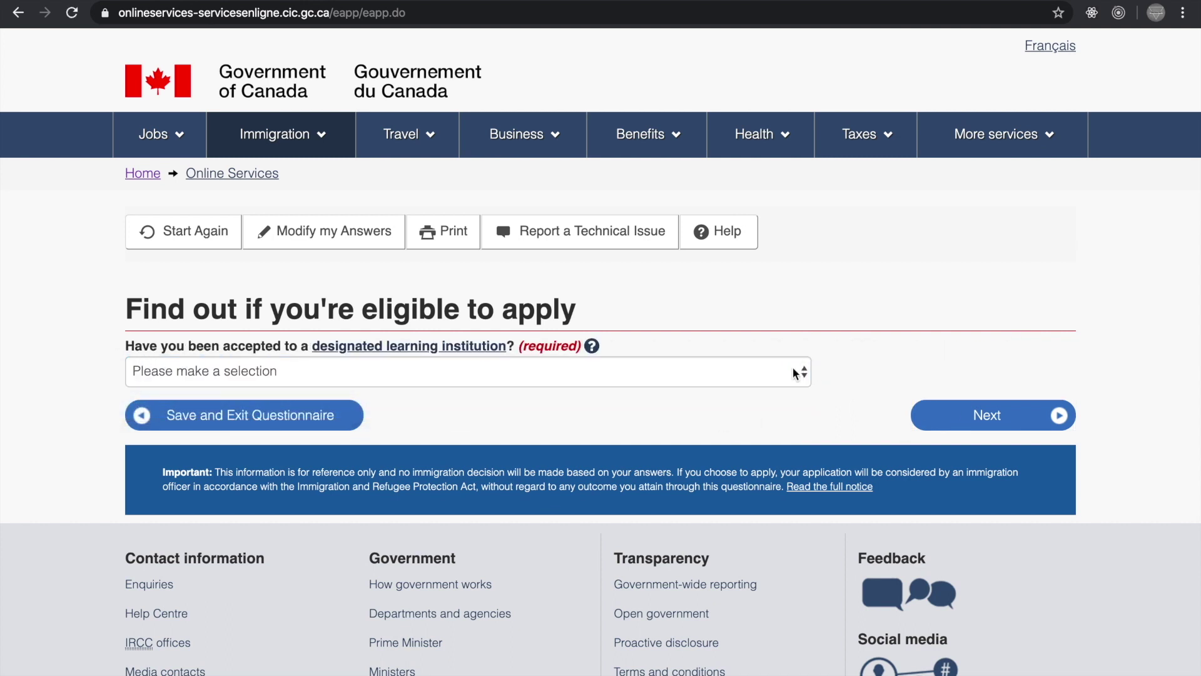
left_click(693, 367)
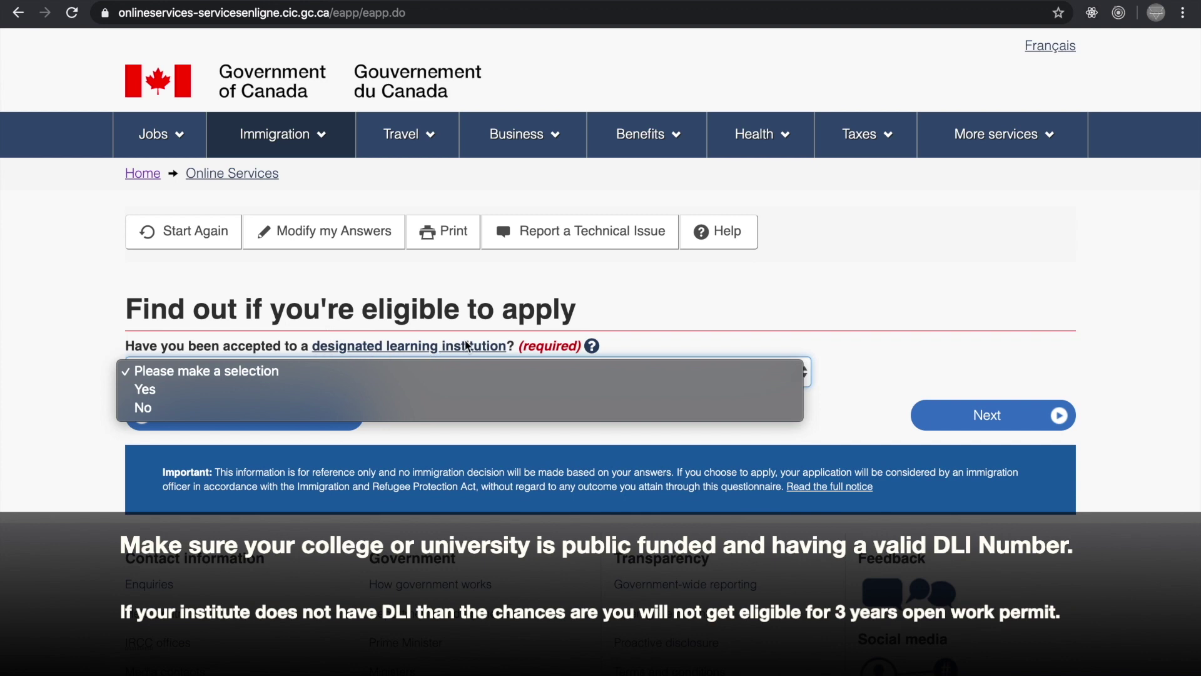
left_click(363, 388)
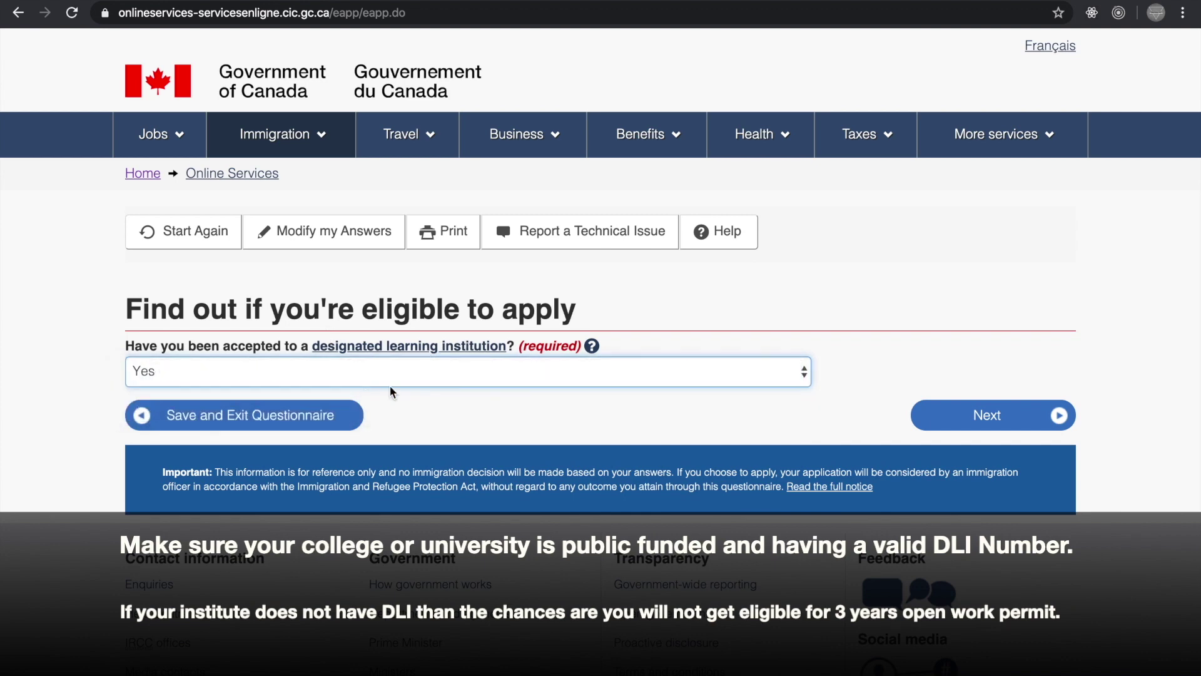
left_click(957, 418)
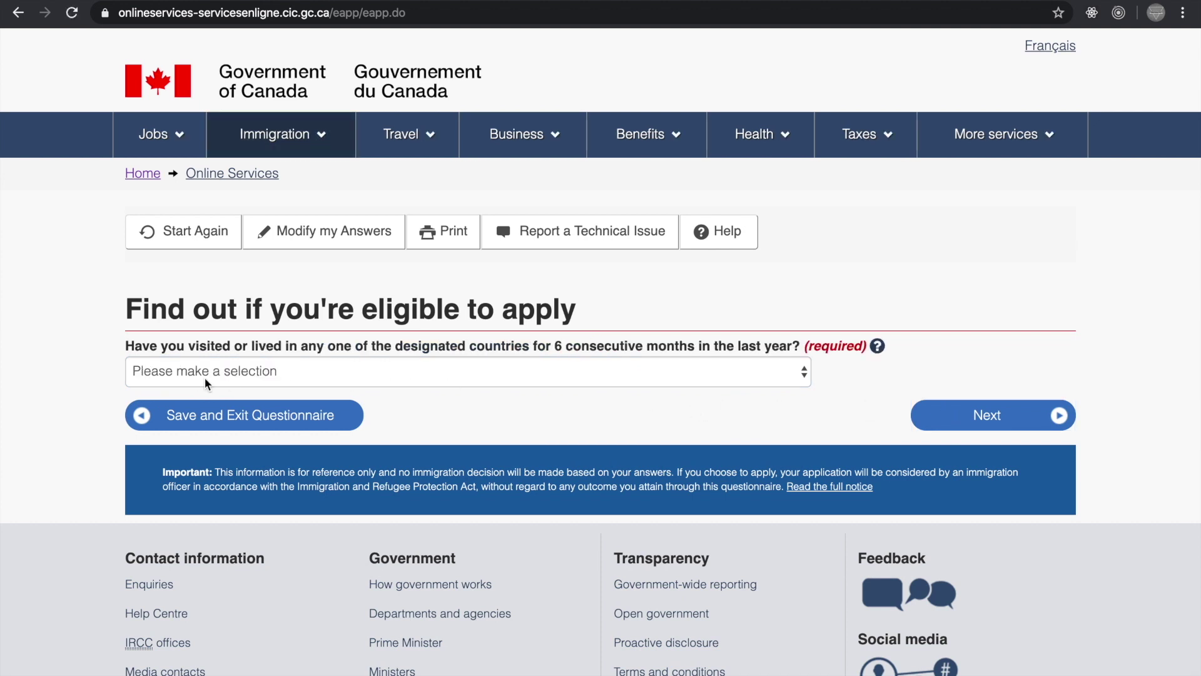
Step: Answer No to six consecutive months in a designated country, and Yes to a panel physician medical exam within 12 months
left_click(388, 378)
left_click(382, 411)
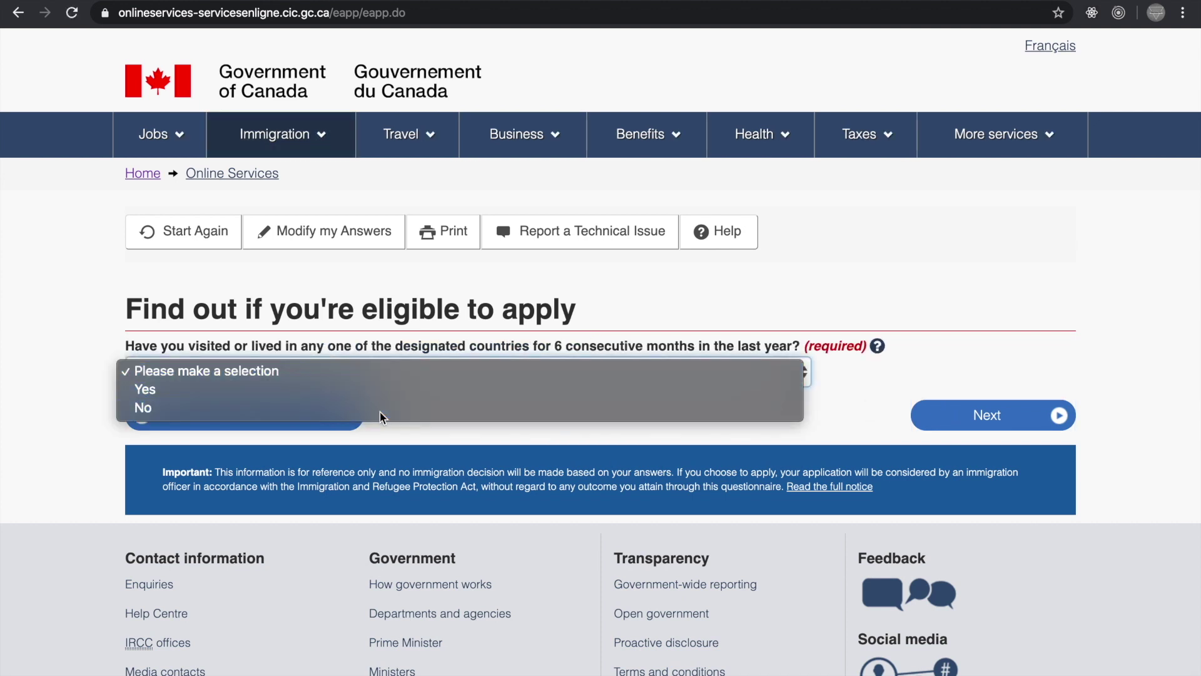
left_click(978, 419)
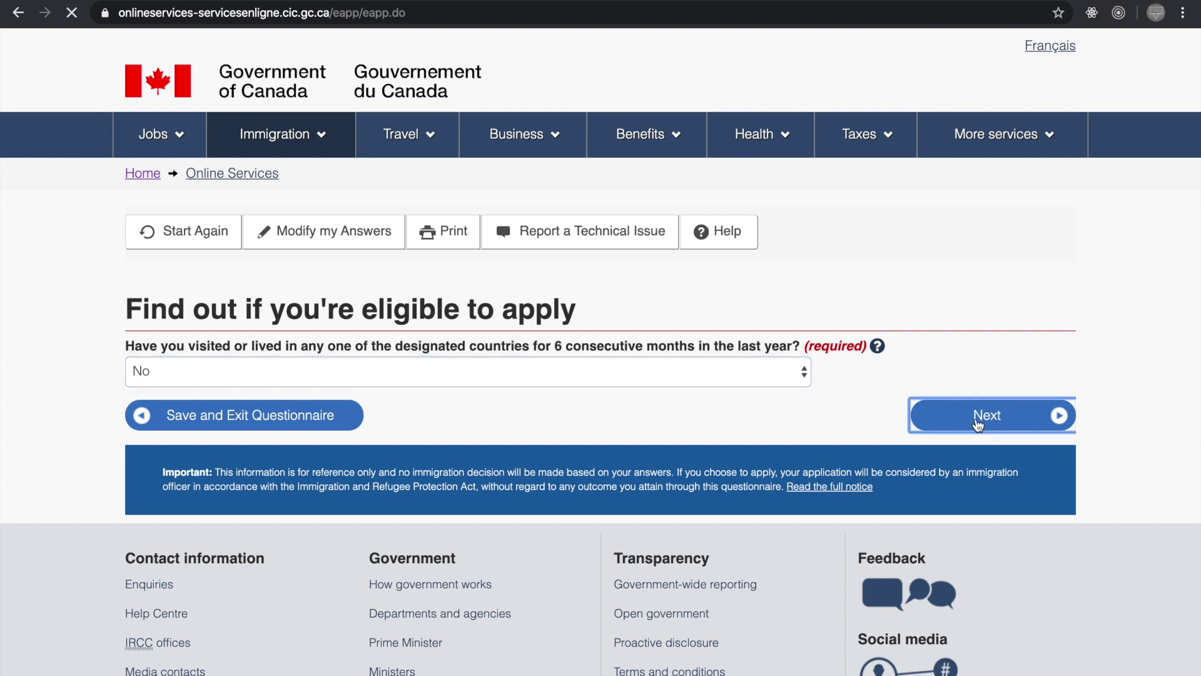
left_click(558, 373)
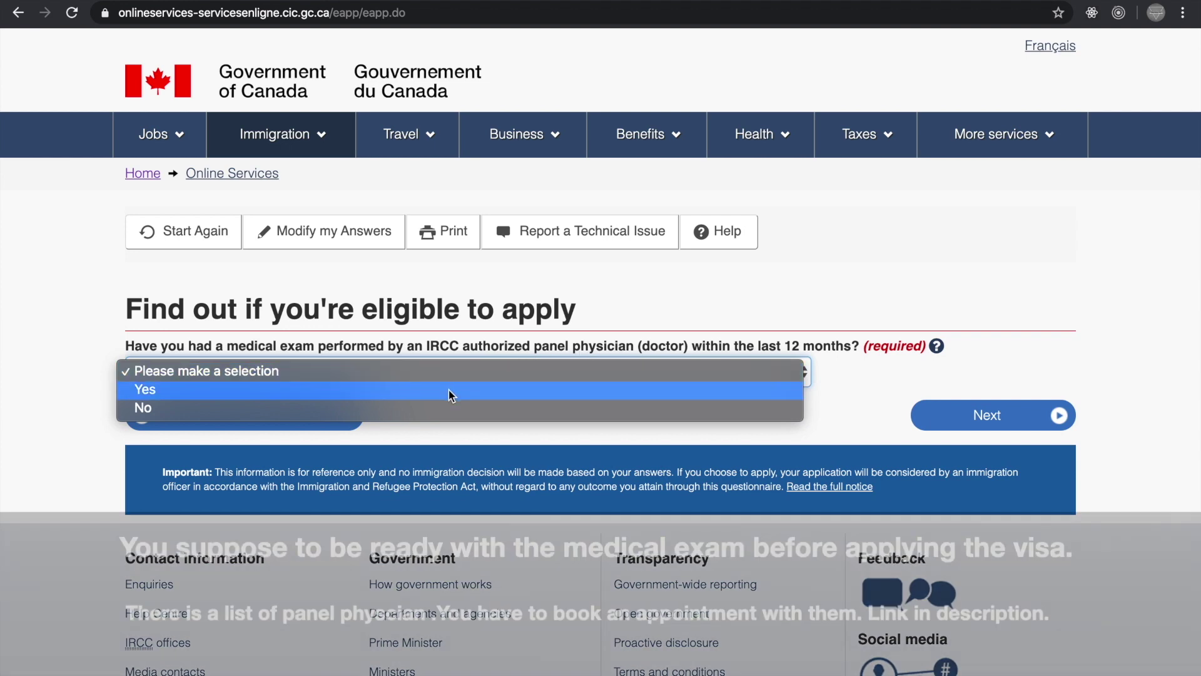
left_click(450, 389)
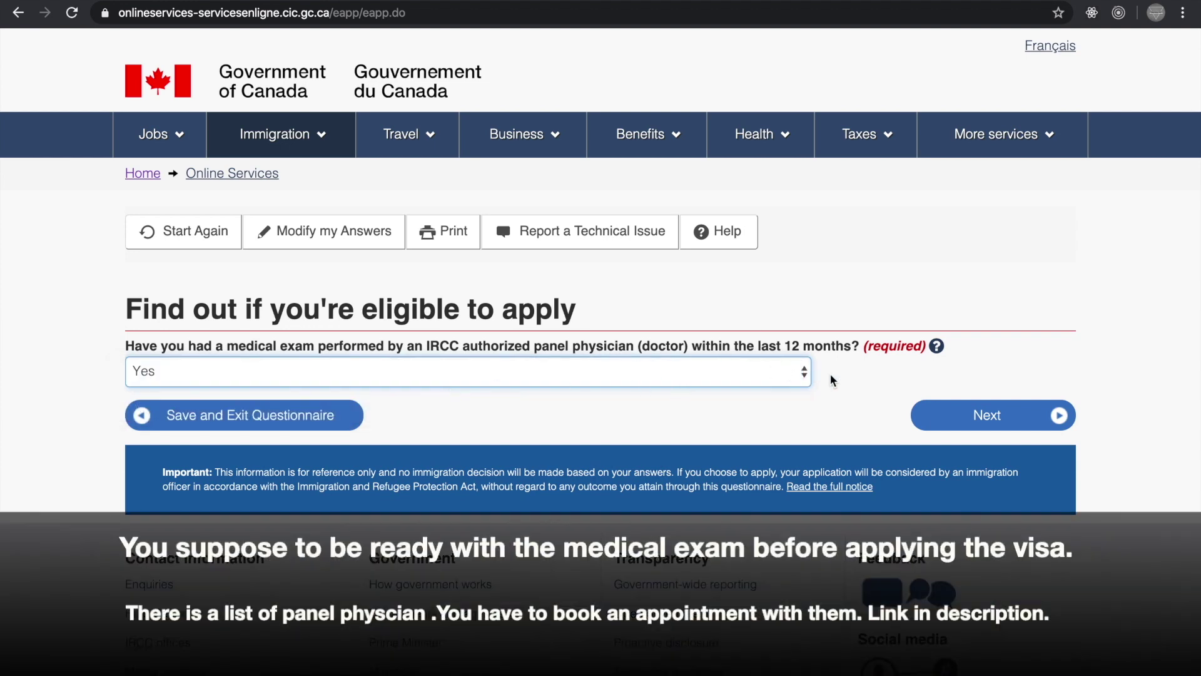
left_click(956, 427)
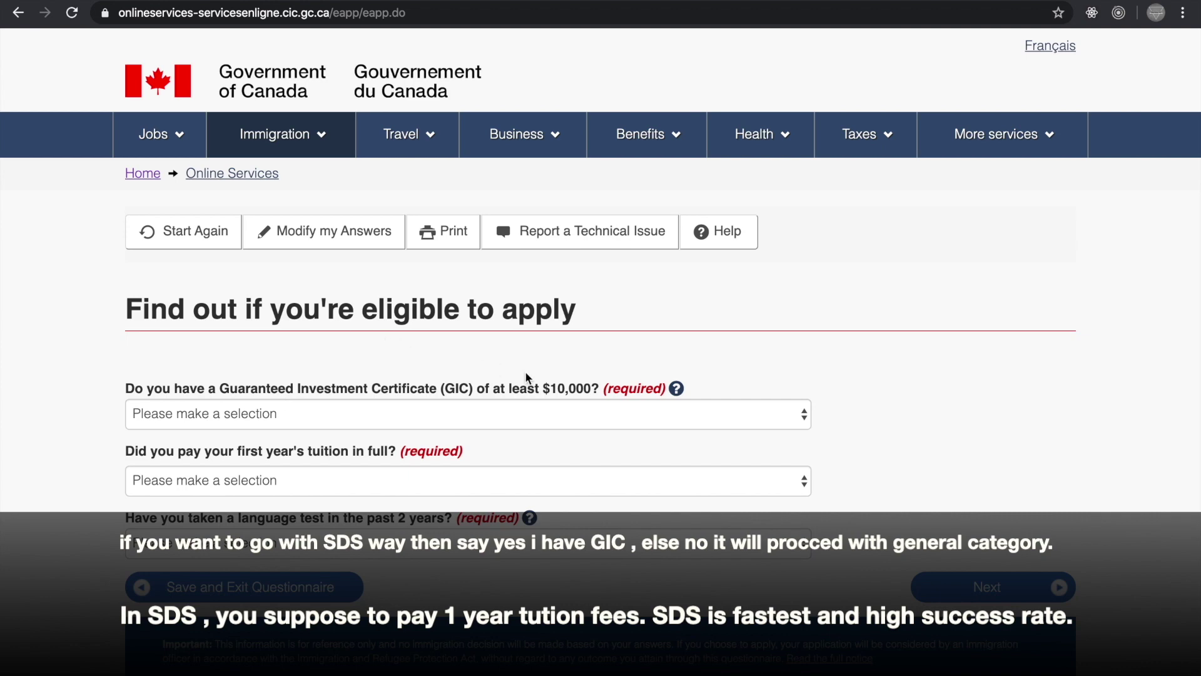
Step: Answer Yes to having a GIC of at least $10,000 and Yes to paying the first year's tuition in full
left_click_drag(127, 389, 168, 392)
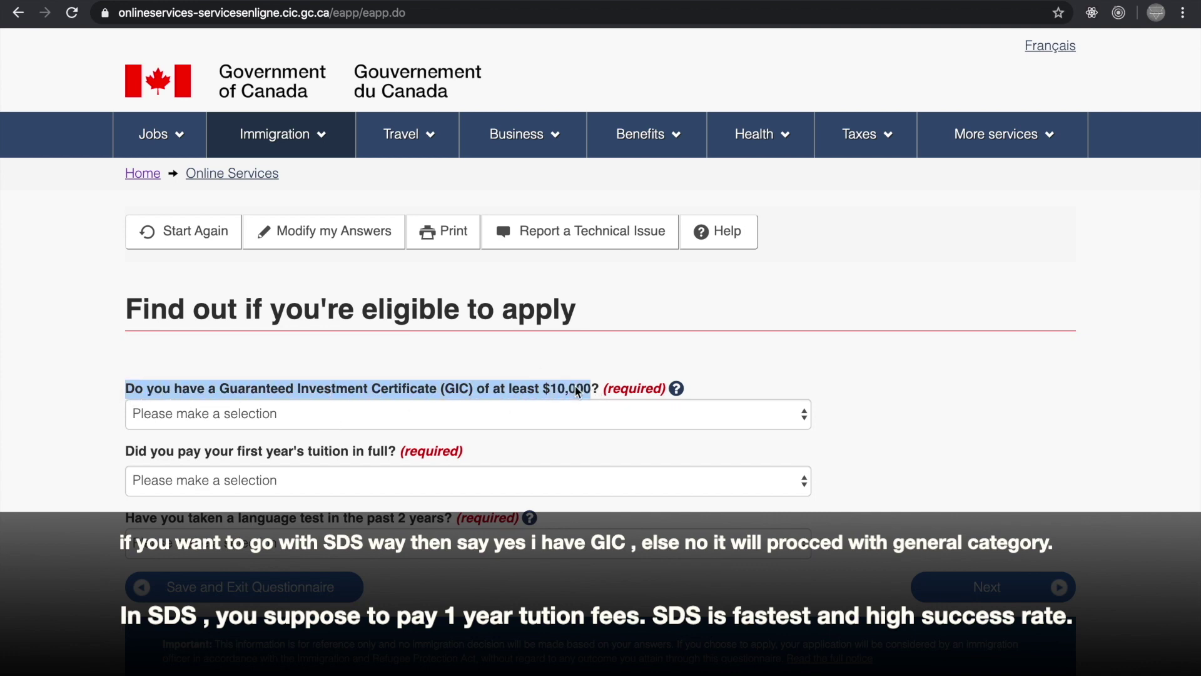
left_click(576, 412)
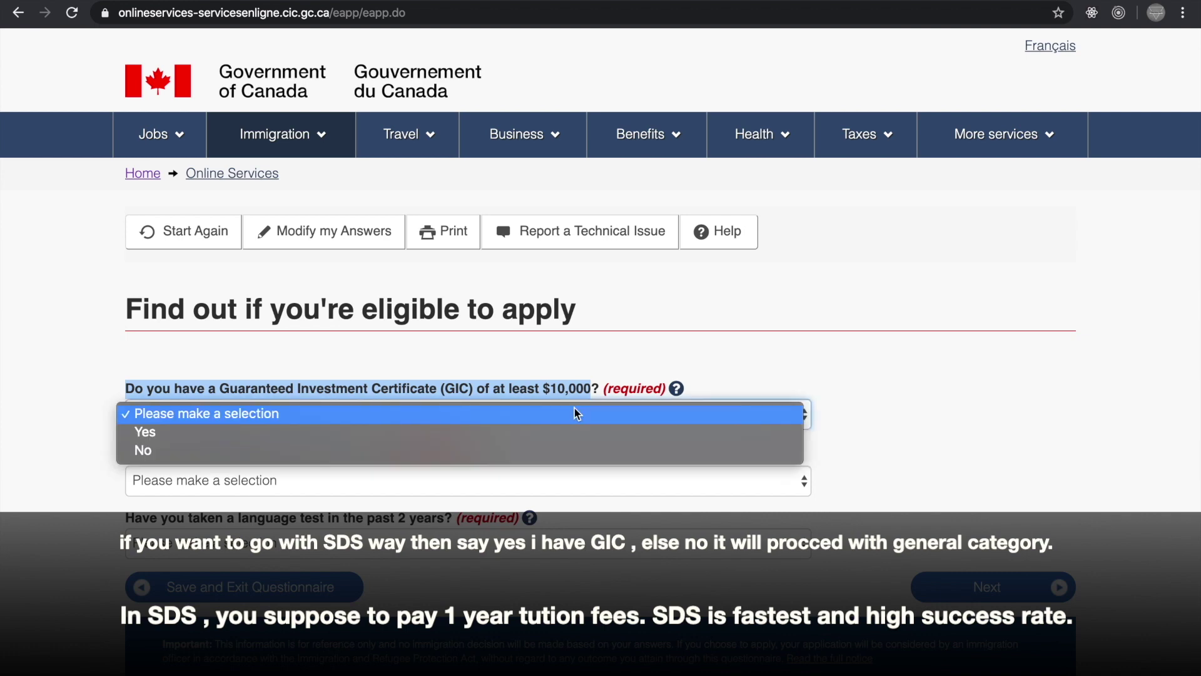
left_click(542, 433)
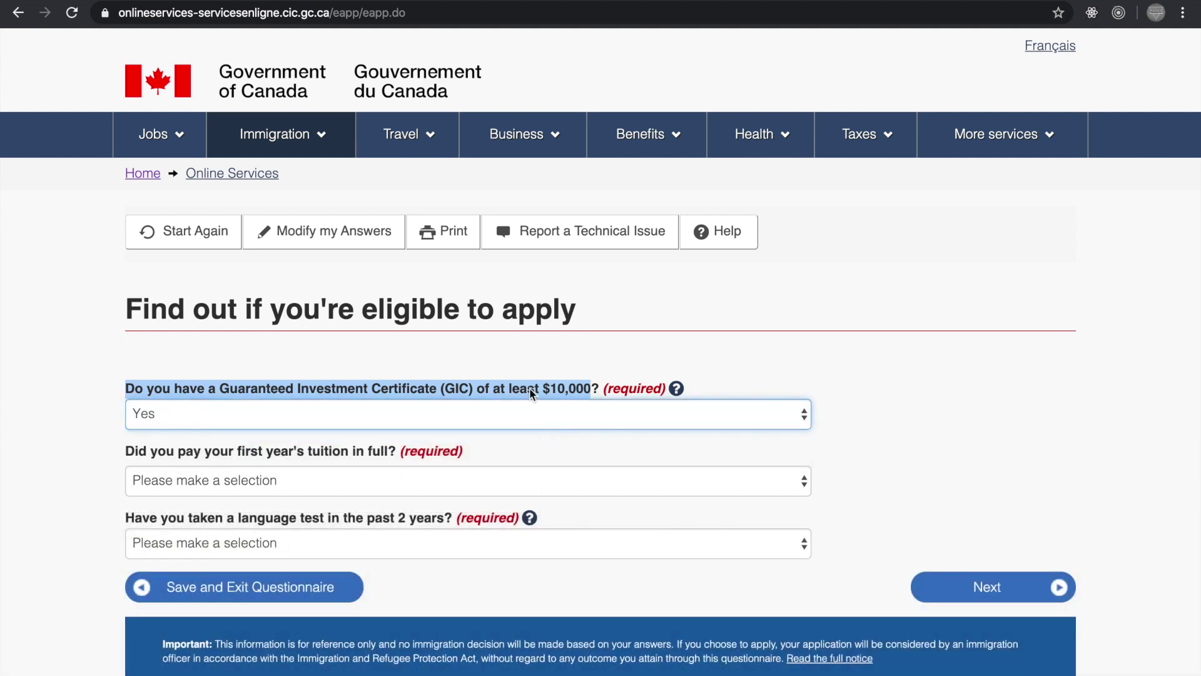
left_click(554, 480)
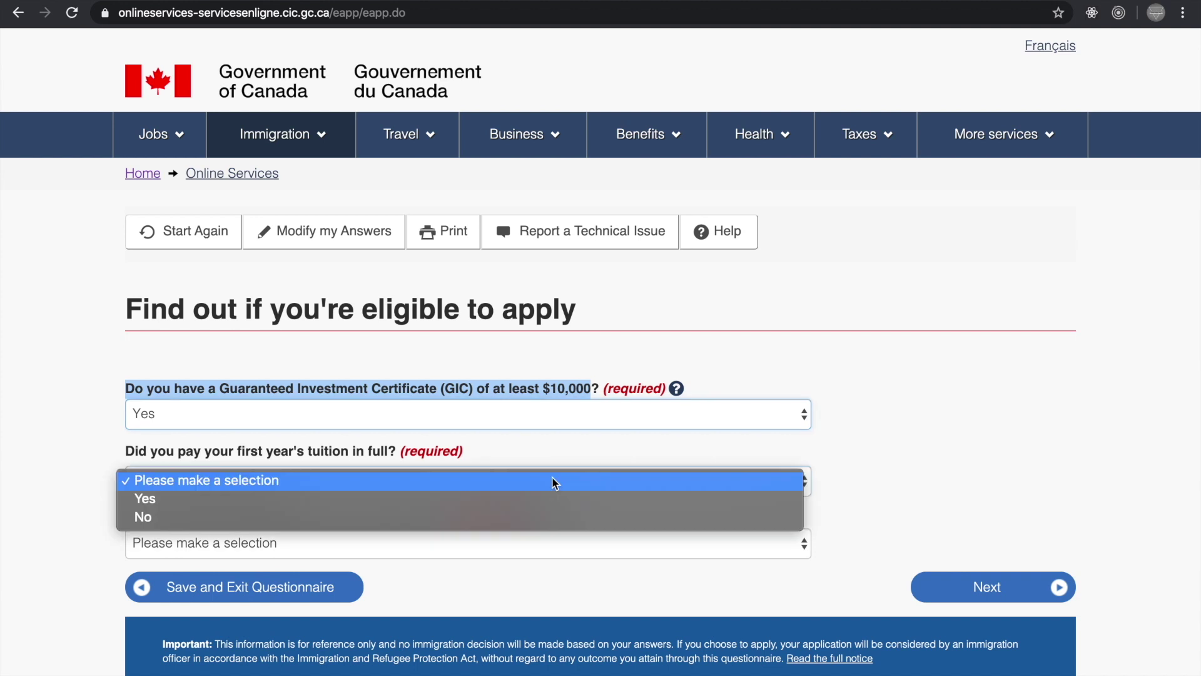
left_click(521, 501)
scroll(547, 476, "down", 1)
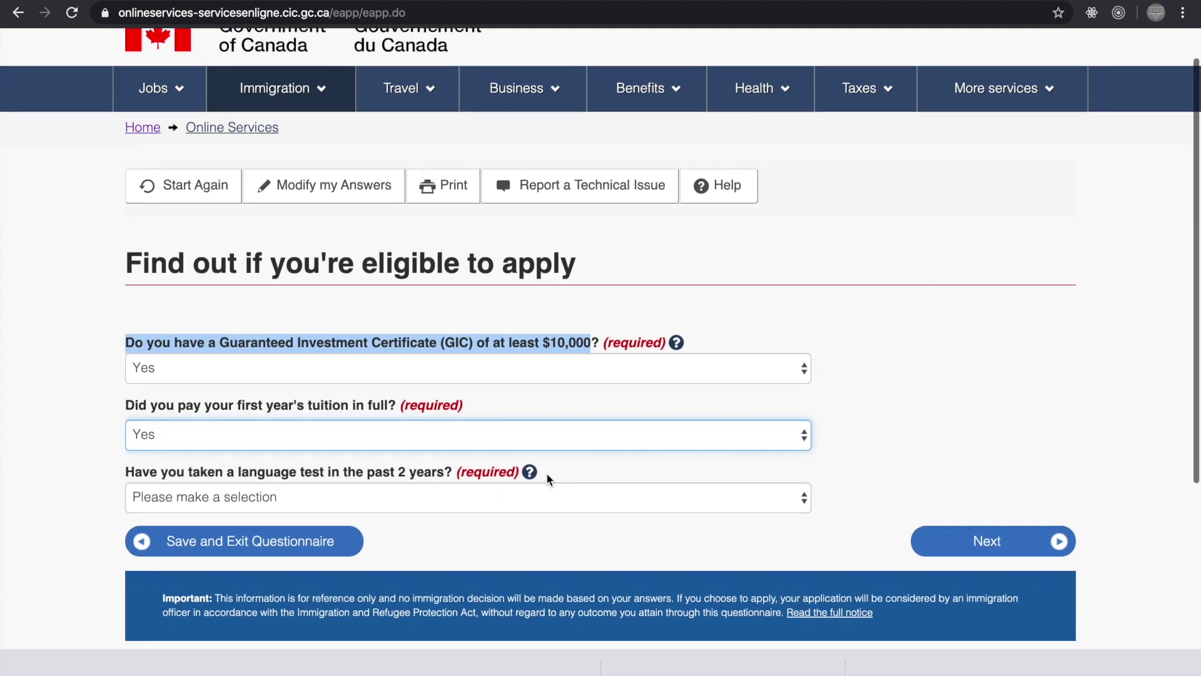
Step: Answer the question about a language test in the past 2 years with "Yes - IELTS" and continue
left_click(538, 501)
left_click(516, 517)
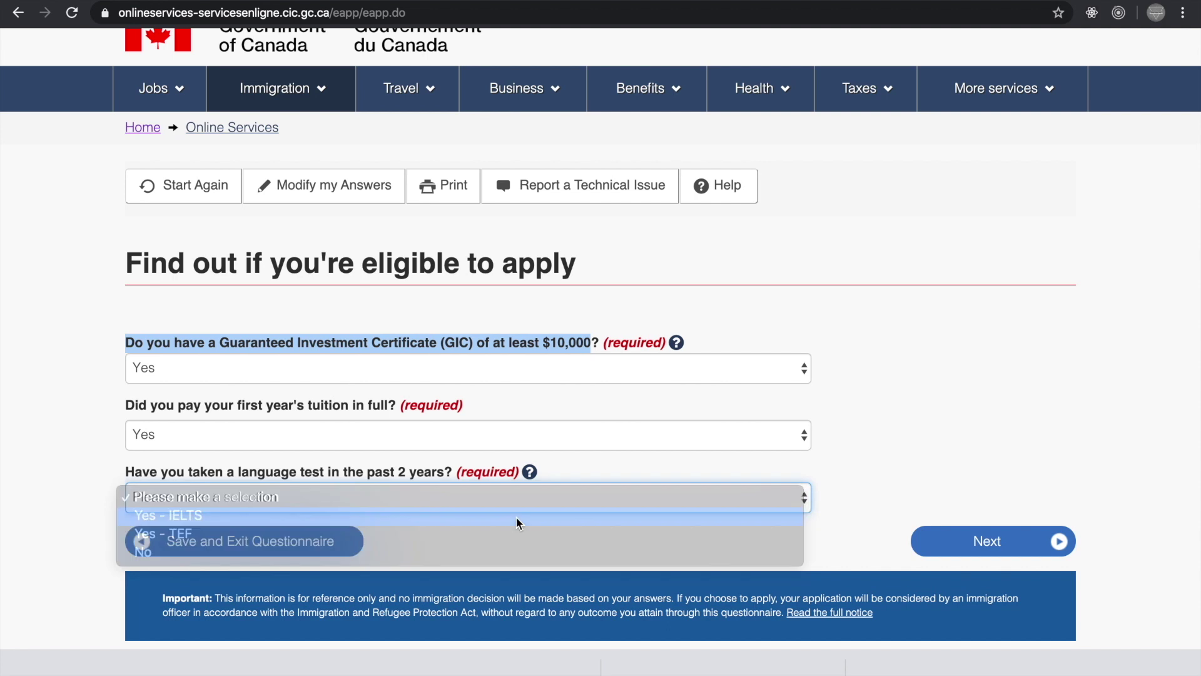
left_click(956, 545)
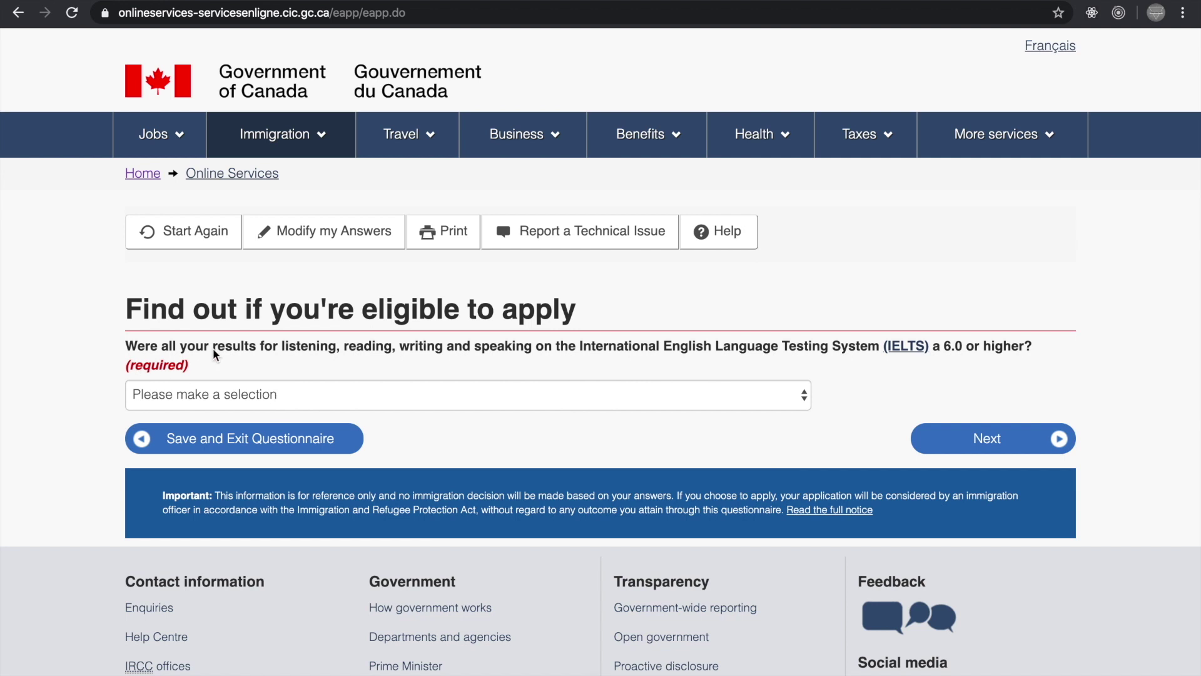
Step: Answer Yes to all IELTS results being 6.0 or higher and continue to the next question
left_click(403, 393)
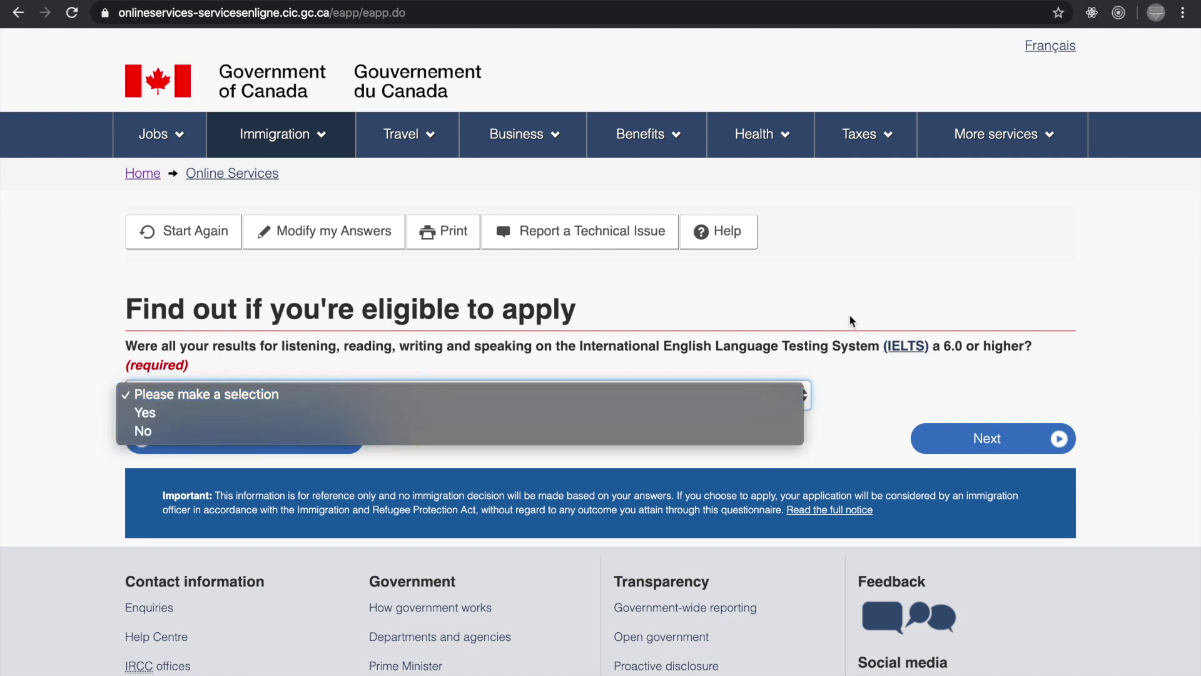
left_click(958, 352)
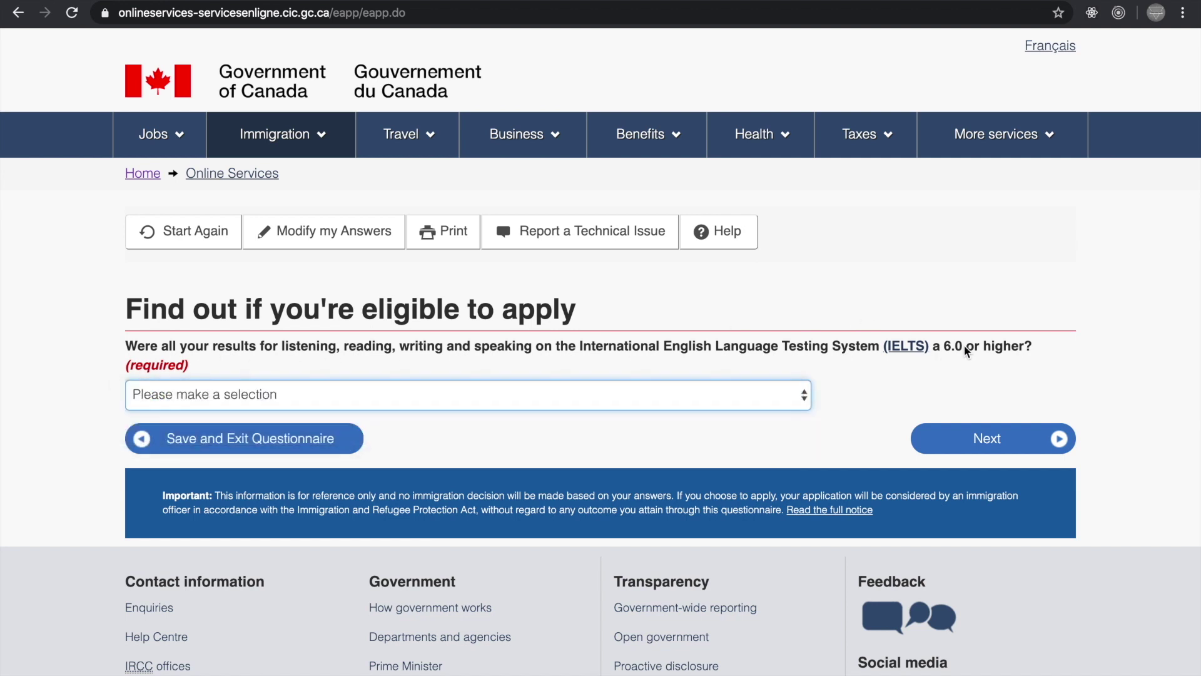
left_click(782, 407)
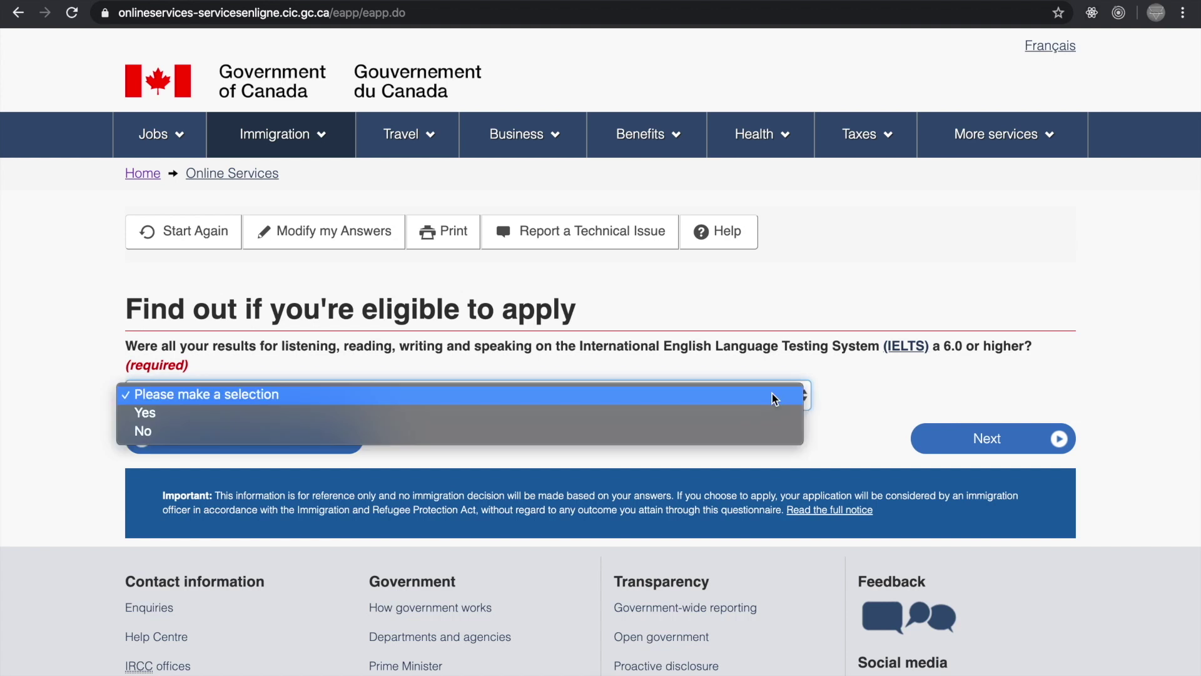
left_click(721, 408)
left_click(1010, 441)
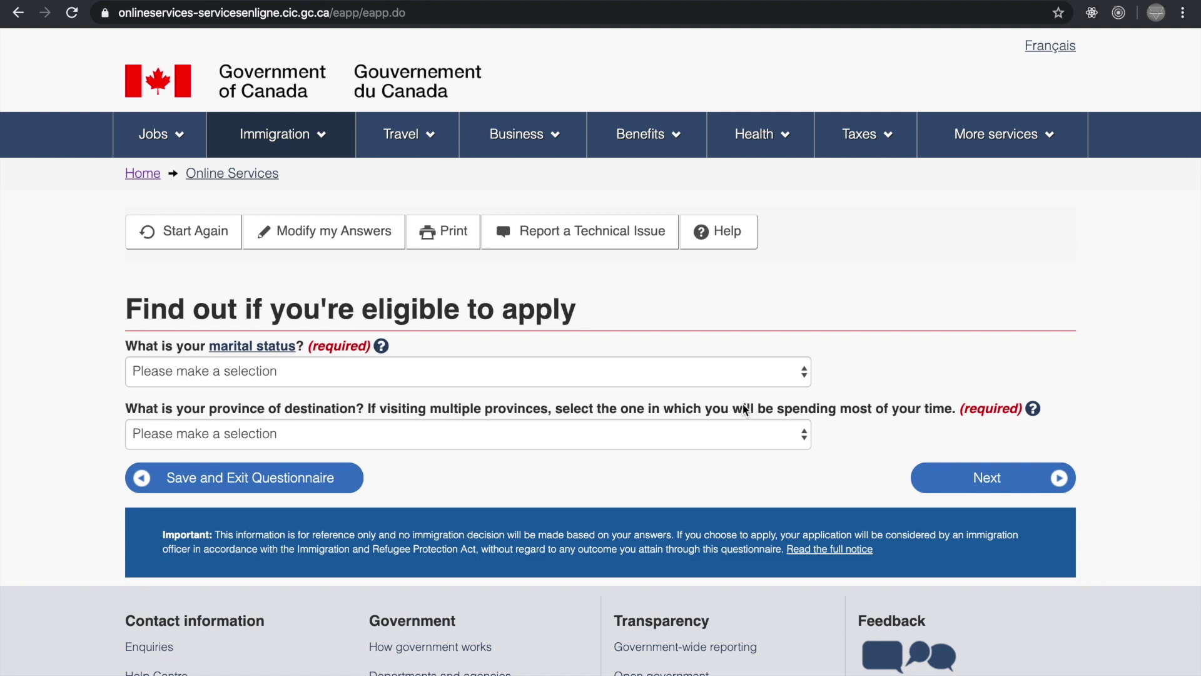
Step: Set the marital status to Never Married/Single and the province of destination to Quebec, and submit the answers
left_click(583, 371)
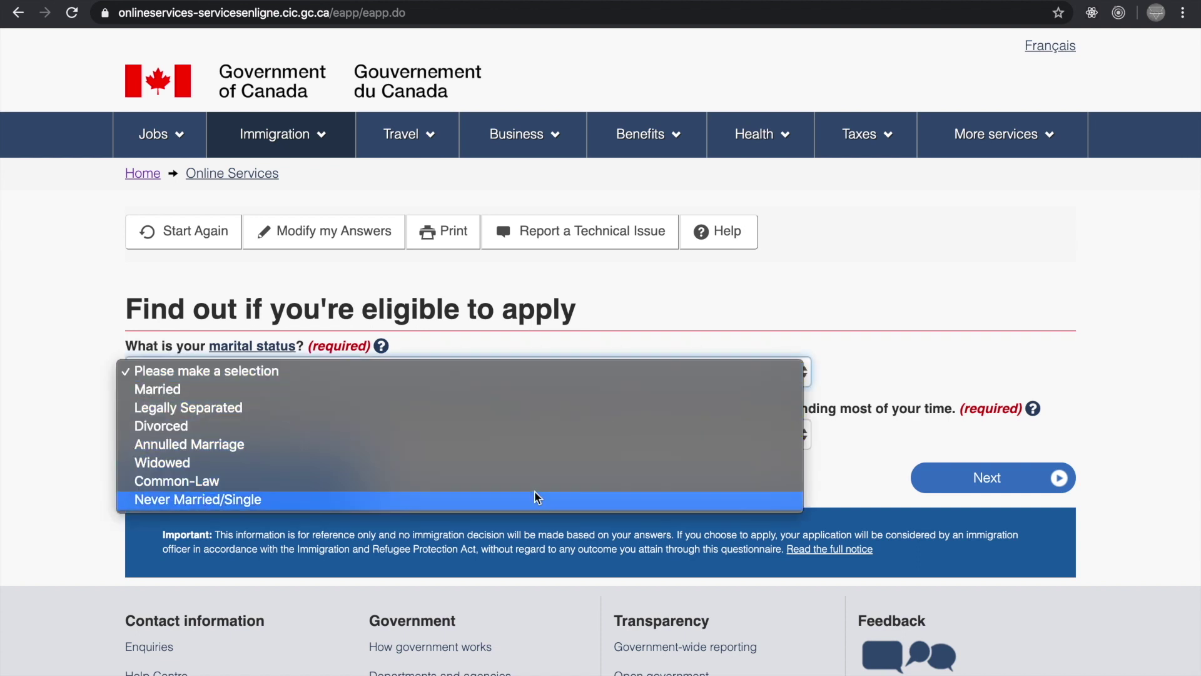
left_click(536, 496)
left_click(553, 429)
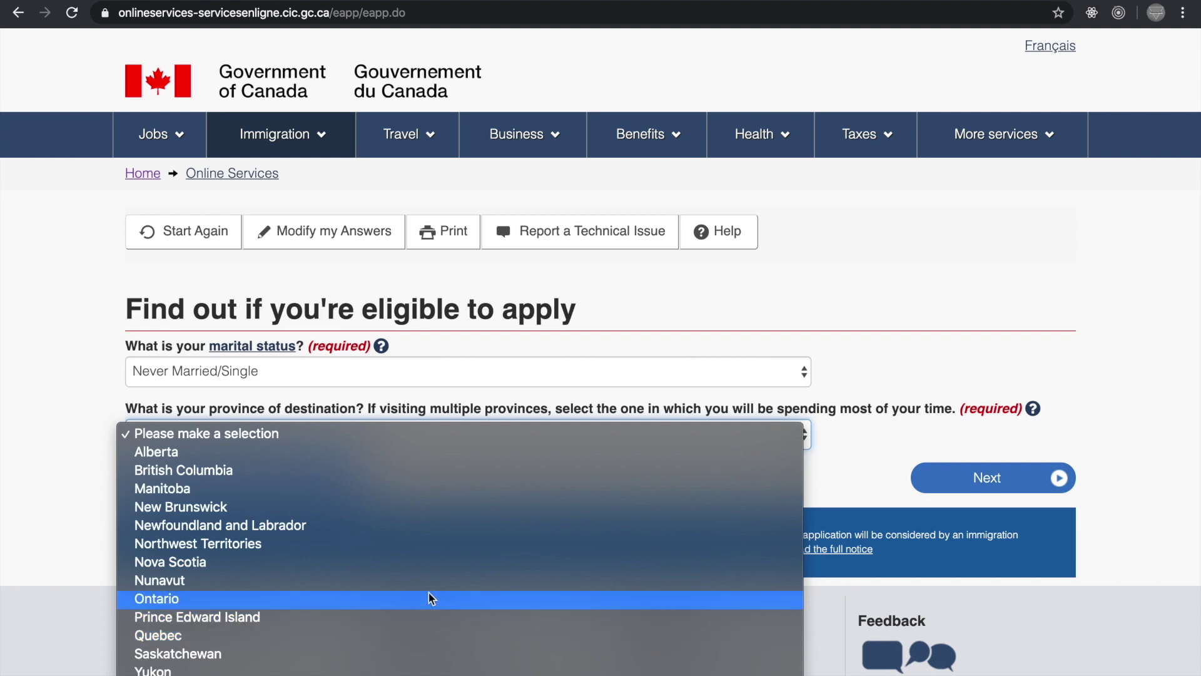
left_click(420, 638)
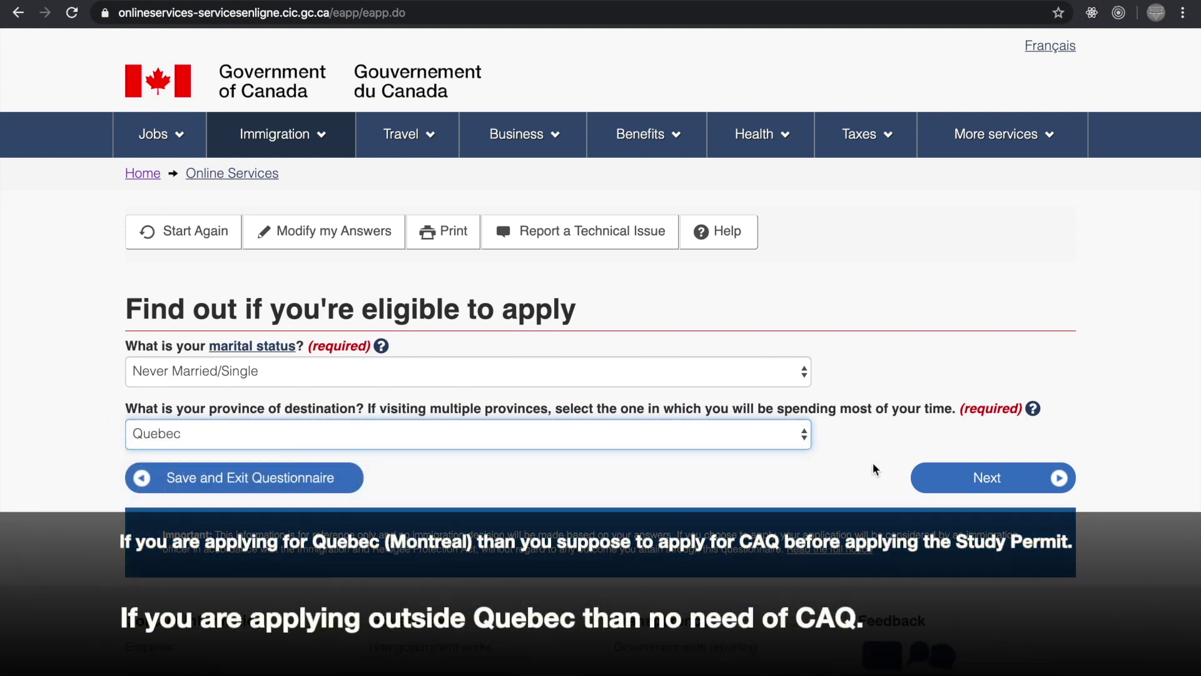
left_click(946, 481)
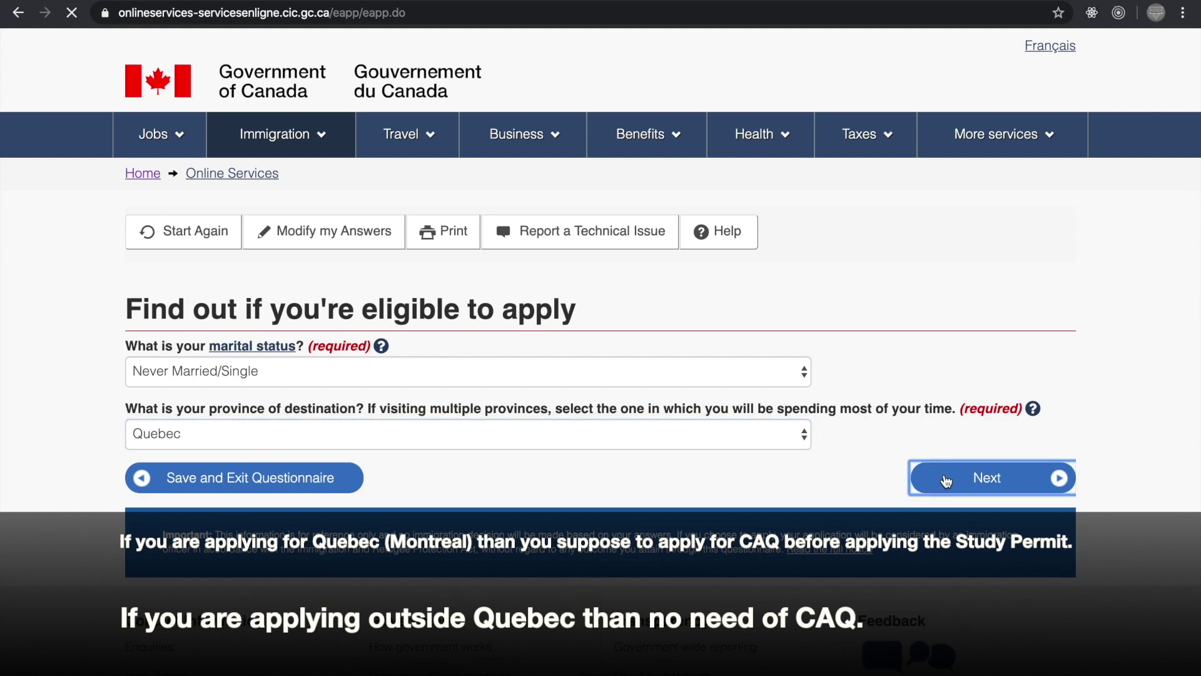
Step: Proceed from the eligibility results for the Student Direct Stream - Quebec study permit through the personal checklist introduction to the remaining questions
scroll(925, 407, "down", 1)
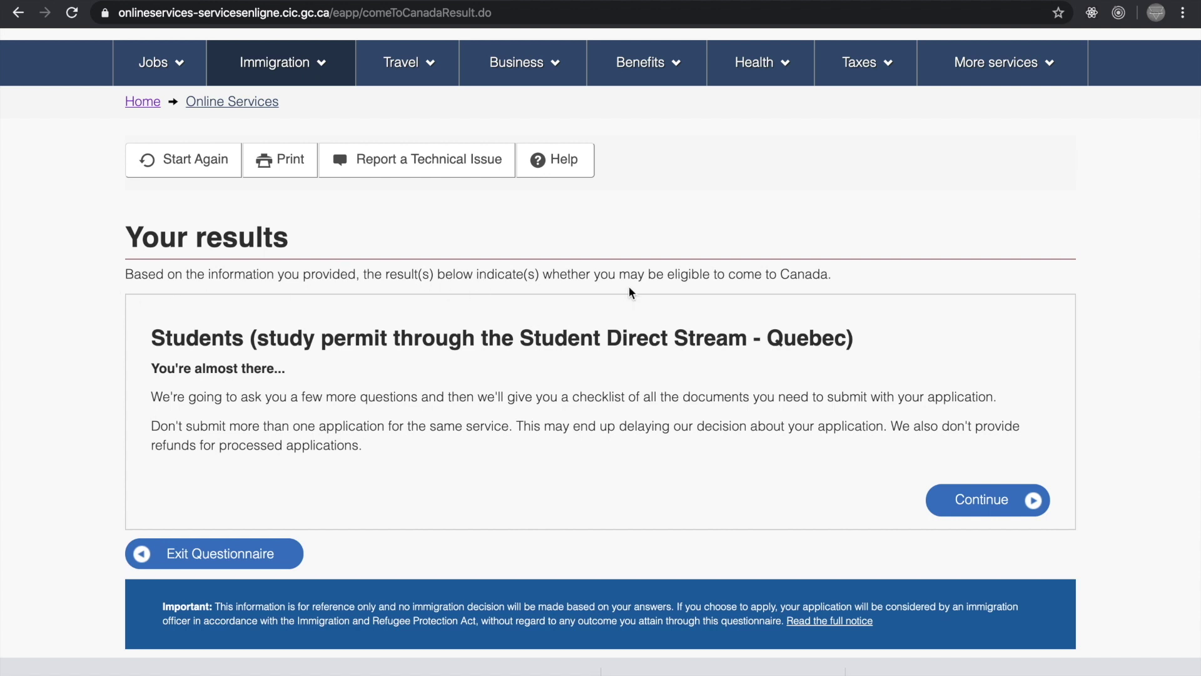
left_click_drag(619, 277, 839, 279)
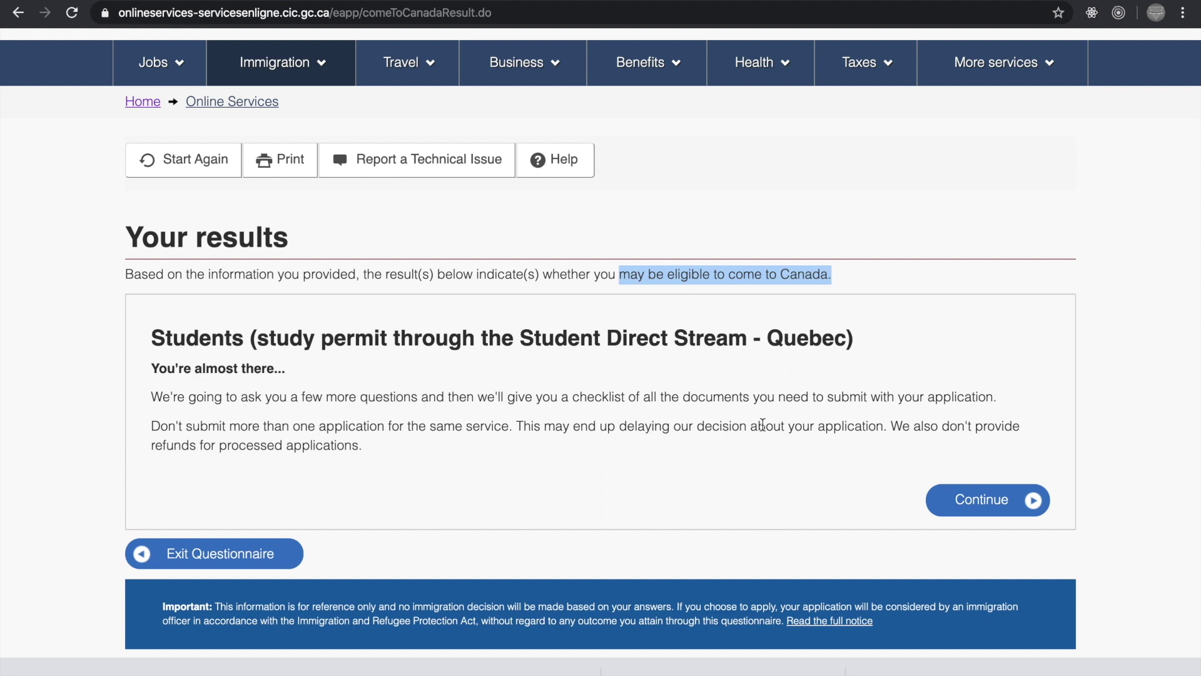
left_click(956, 504)
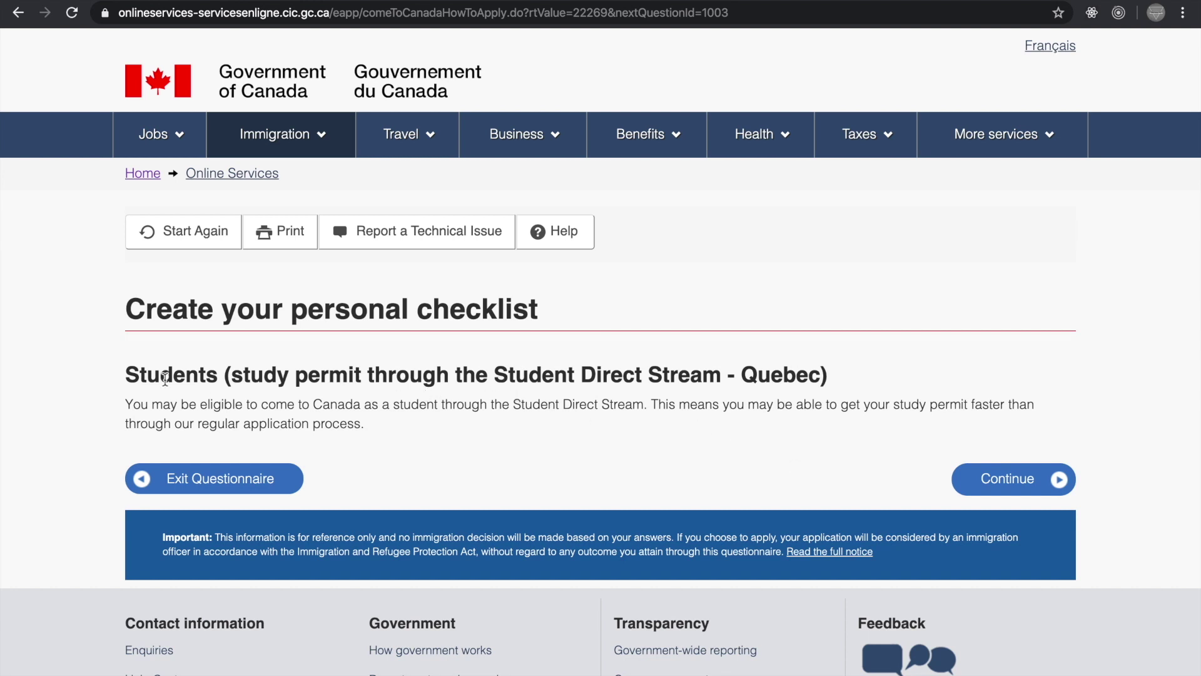
left_click_drag(125, 374, 348, 376)
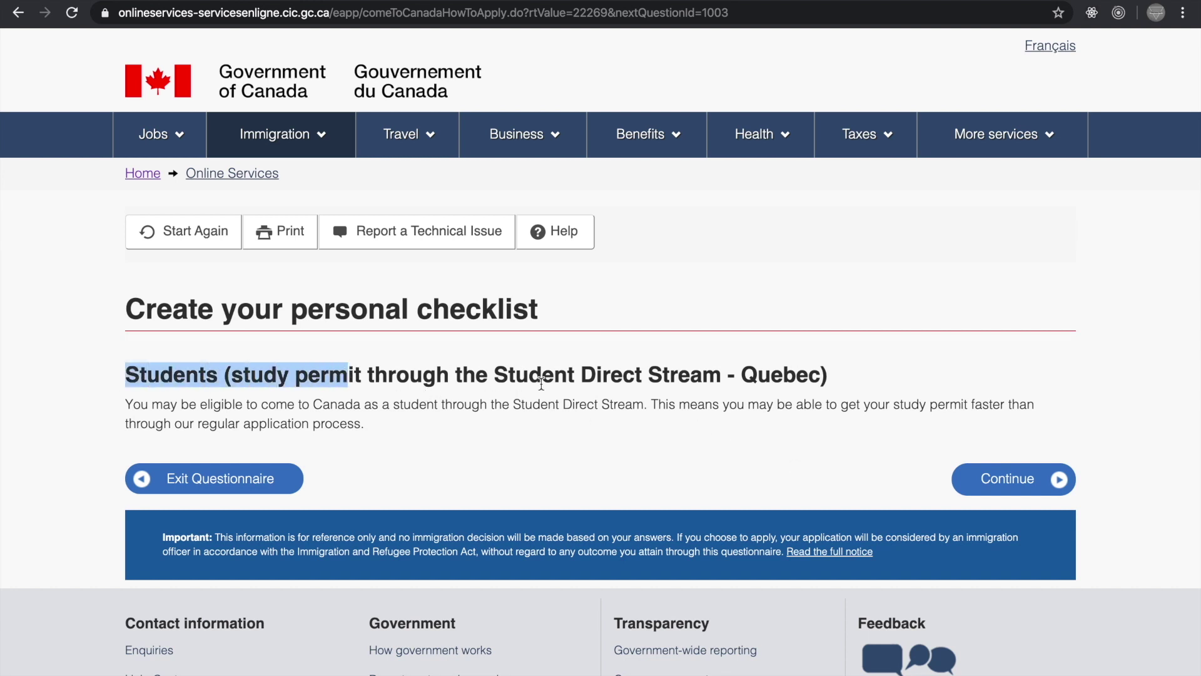
left_click_drag(493, 375, 721, 376)
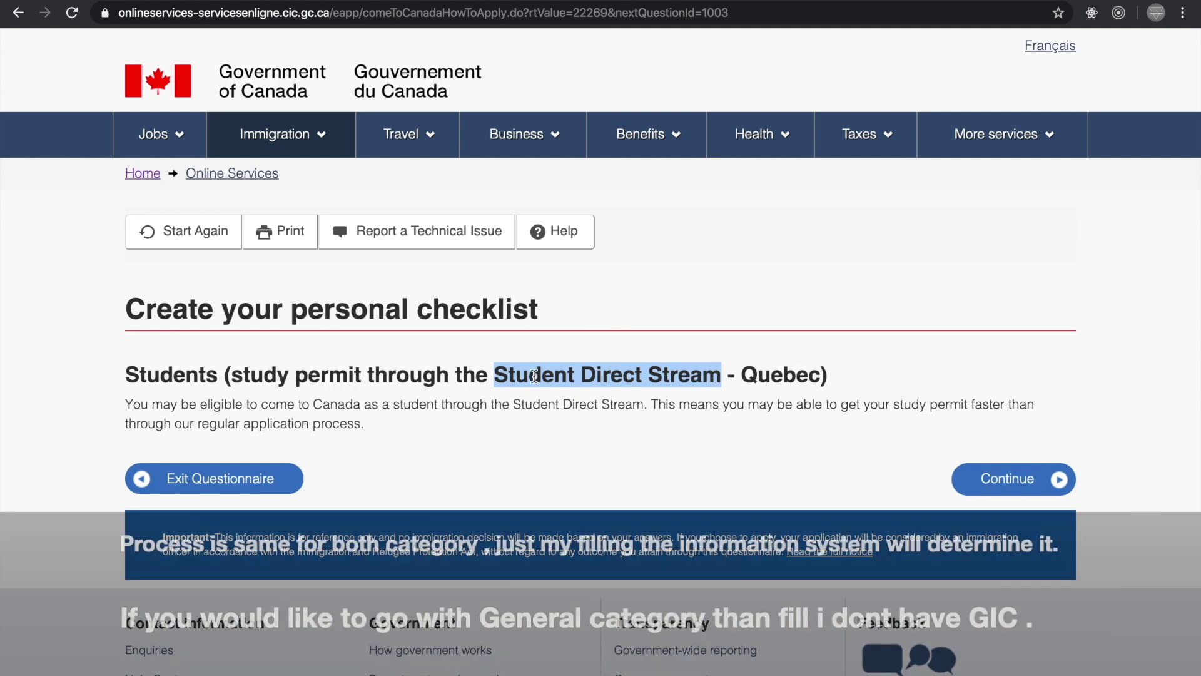
left_click(997, 480)
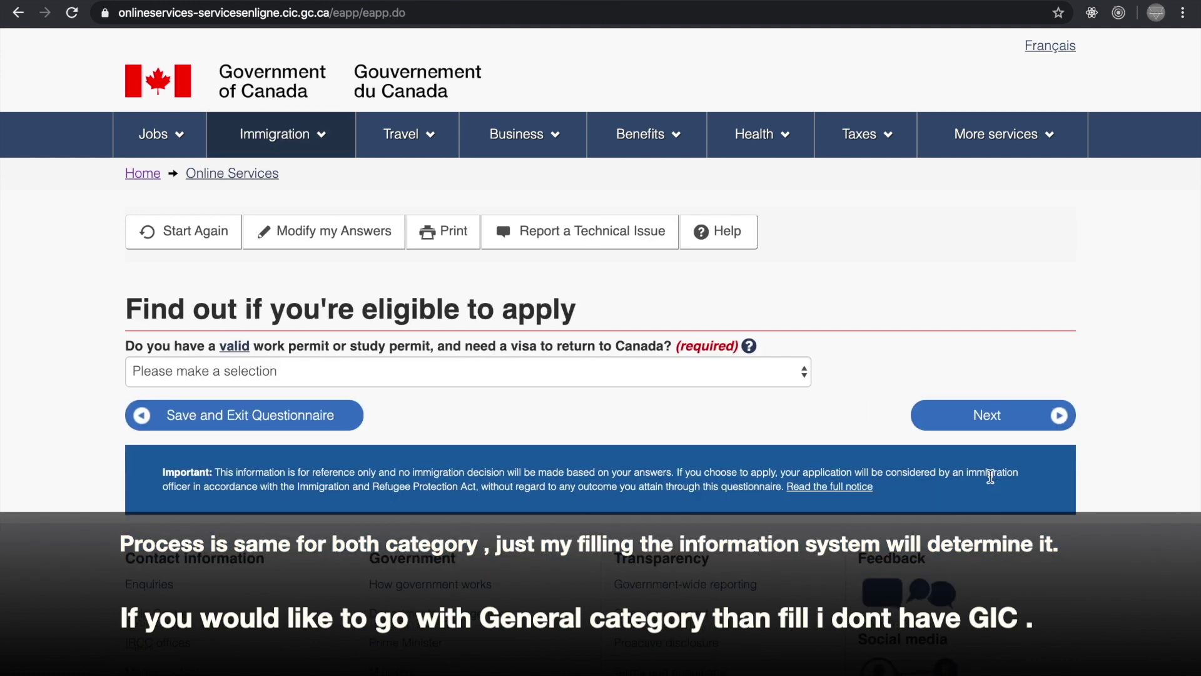
Step: Answer No to having a valid work or study permit and needing a visa to return to Canada, and submit the answer
left_click(713, 373)
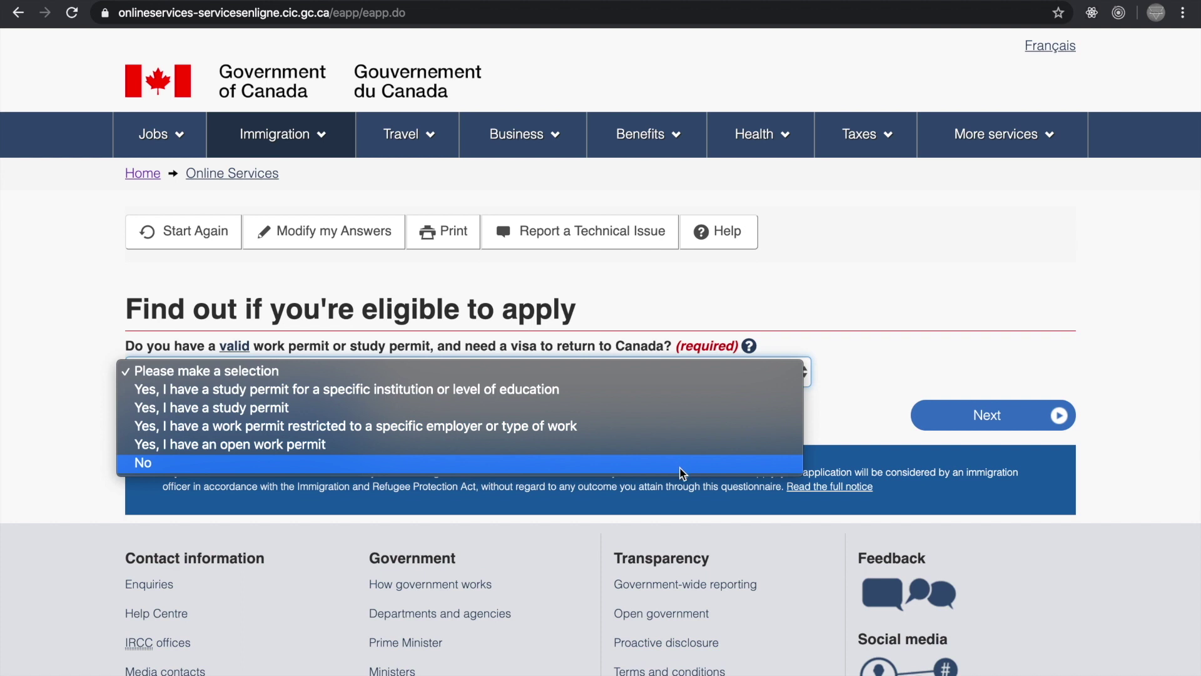
left_click(682, 470)
left_click(986, 418)
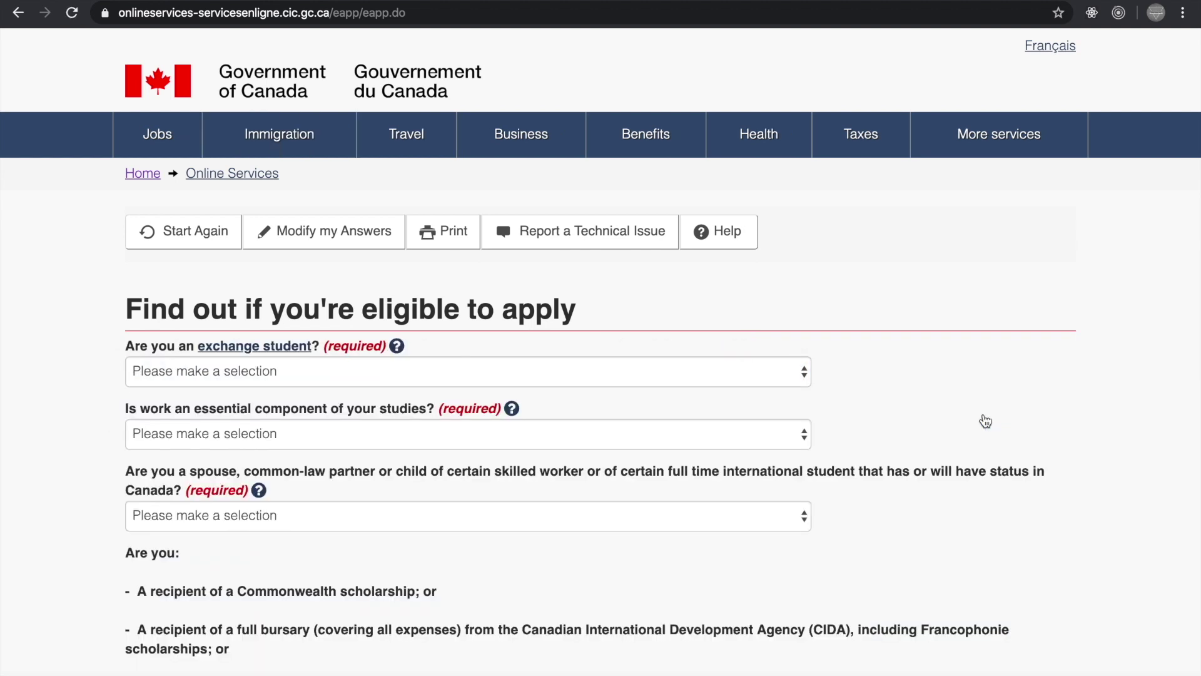
Step: Answer No to being an exchange student and No to work being an essential component of the studies
left_click(774, 372)
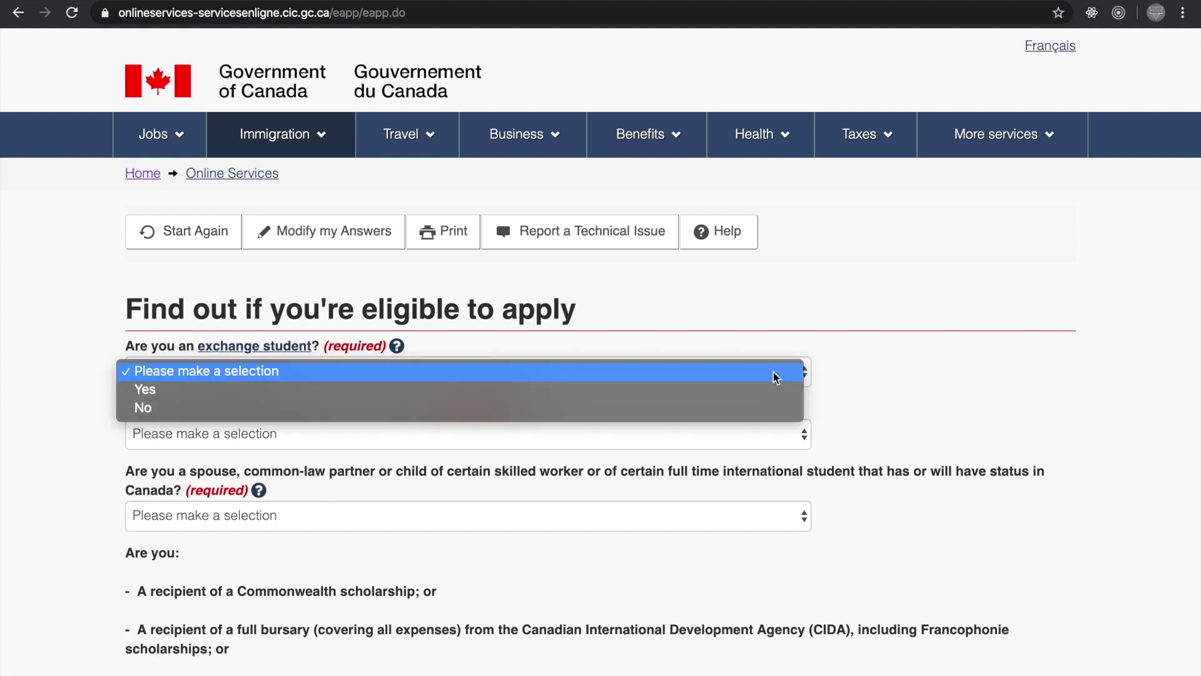
left_click(757, 408)
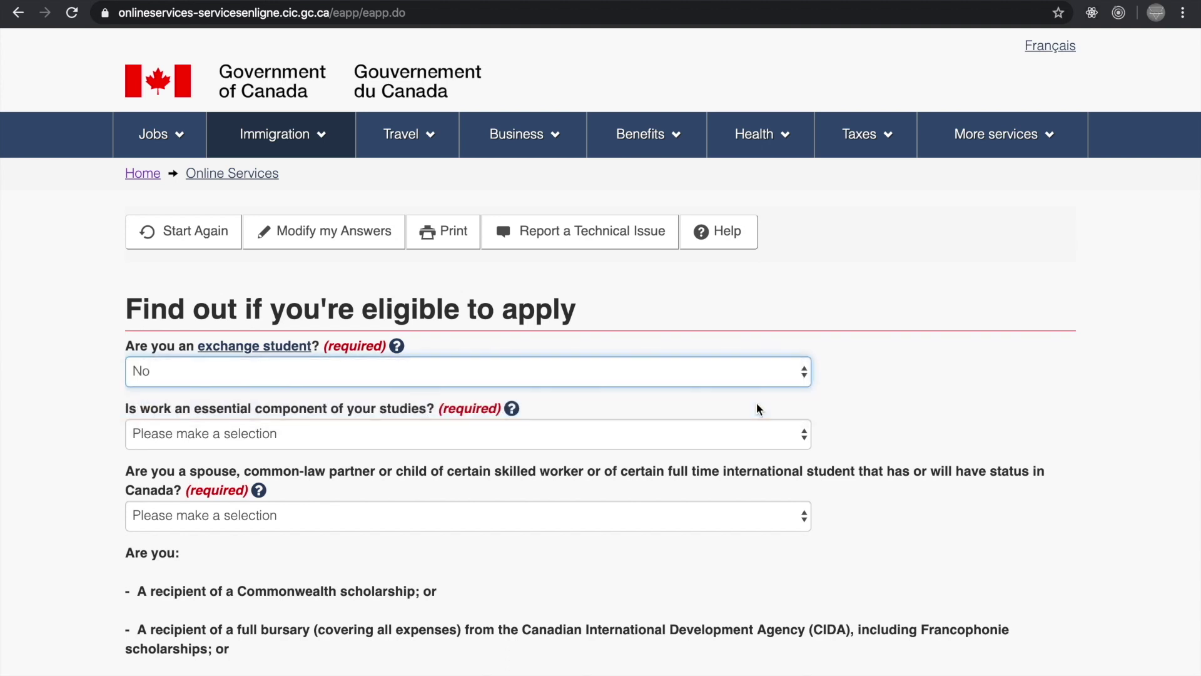
scroll(757, 407, "down", 2)
left_click(763, 365)
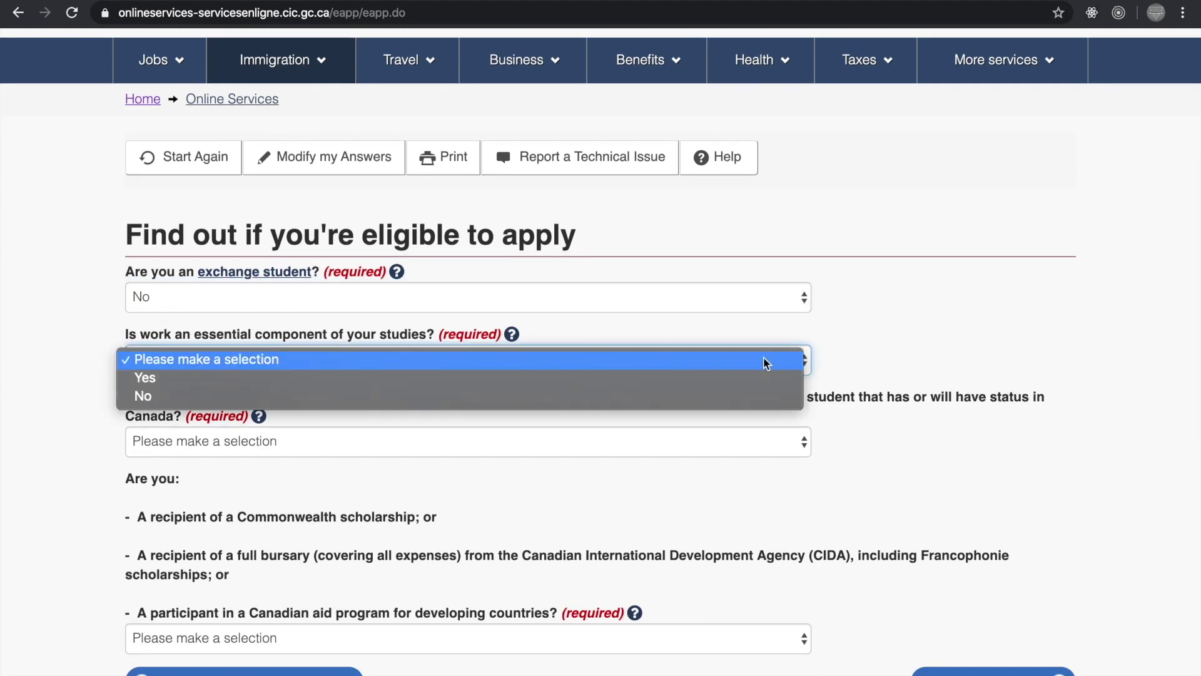
left_click(749, 395)
Step: Answer No to being a skilled worker's or student's spouse, partner or child, and No to the scholarship, bursary or aid program question; submit the page
scroll(748, 393, "down", 2)
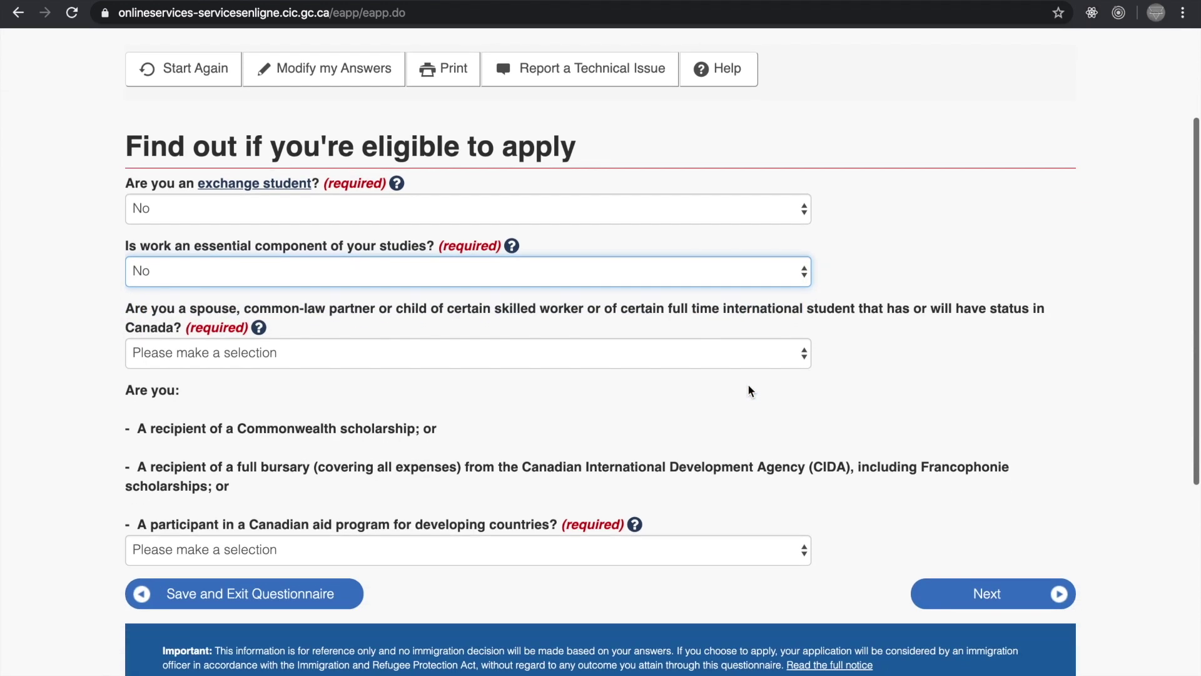
left_click(748, 355)
left_click(733, 394)
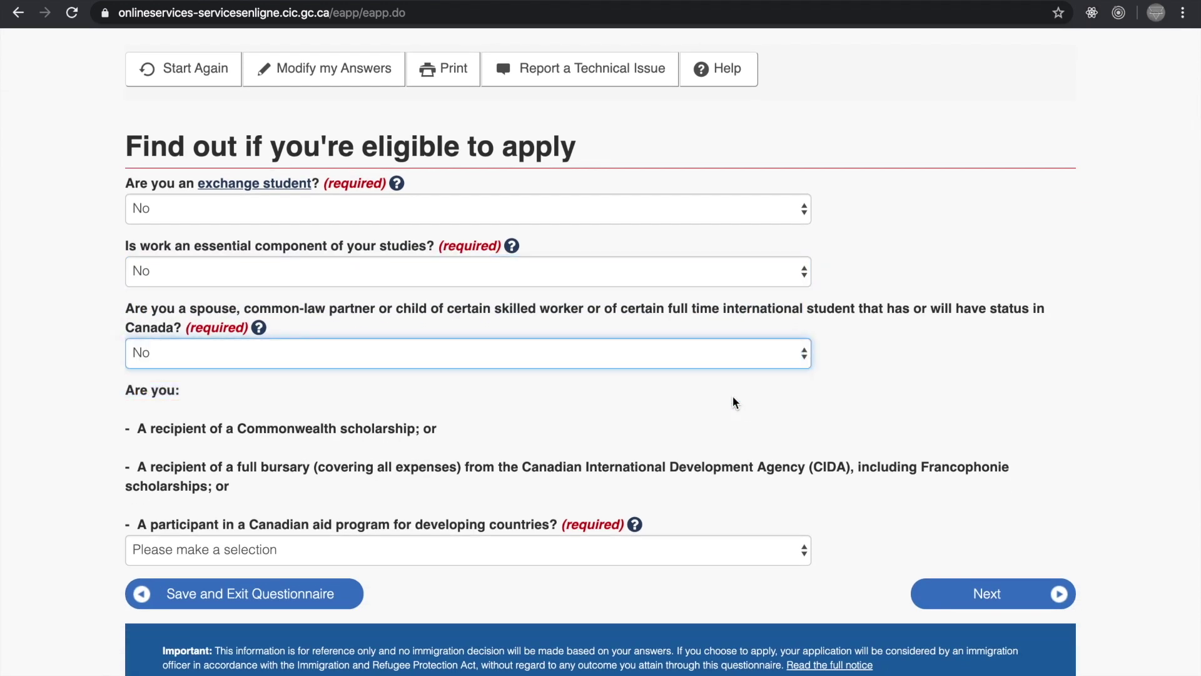
scroll(733, 396, "down", 3)
left_click(662, 423)
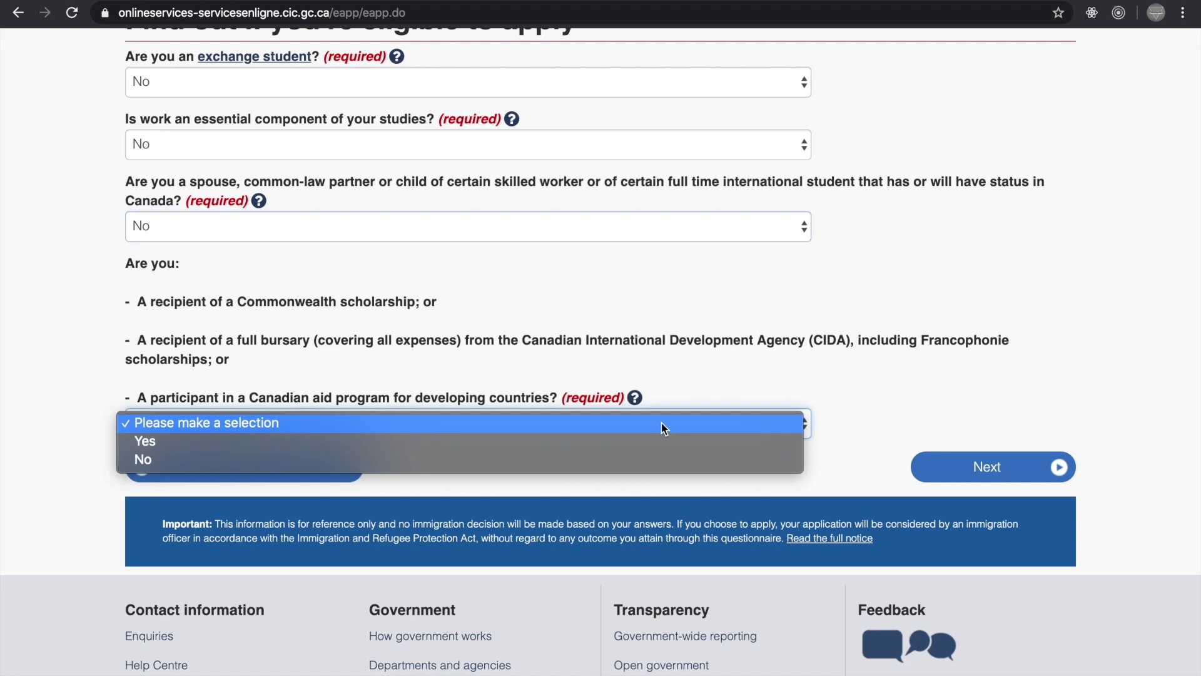
left_click(647, 460)
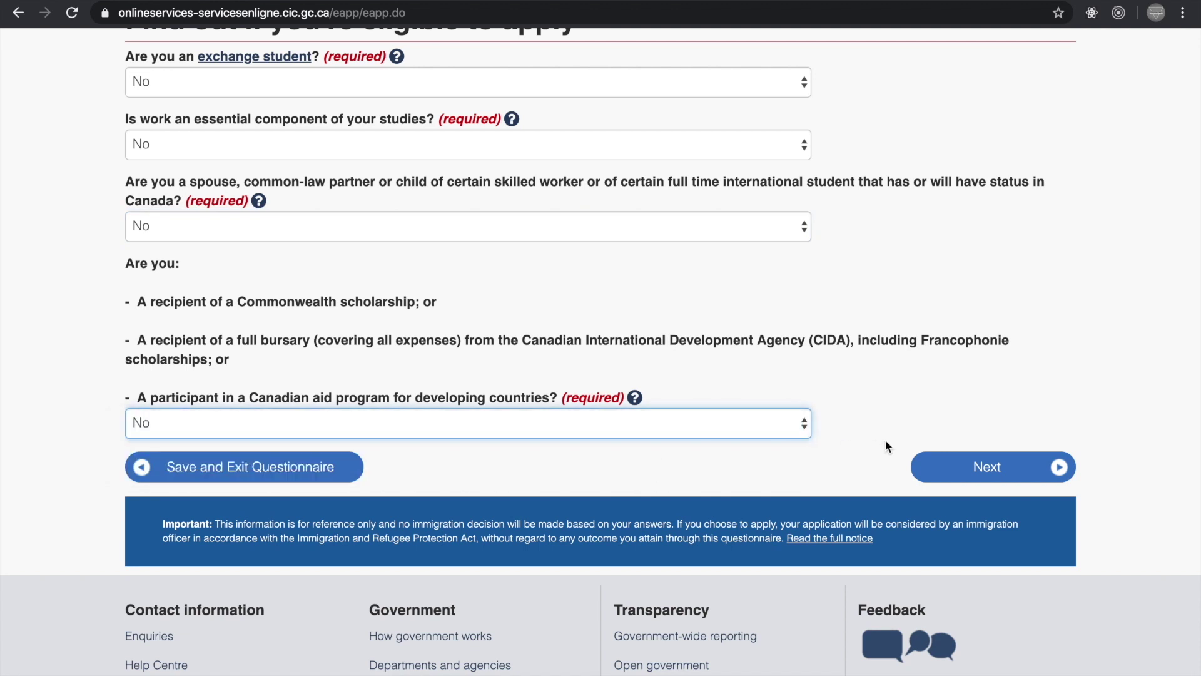
left_click(988, 471)
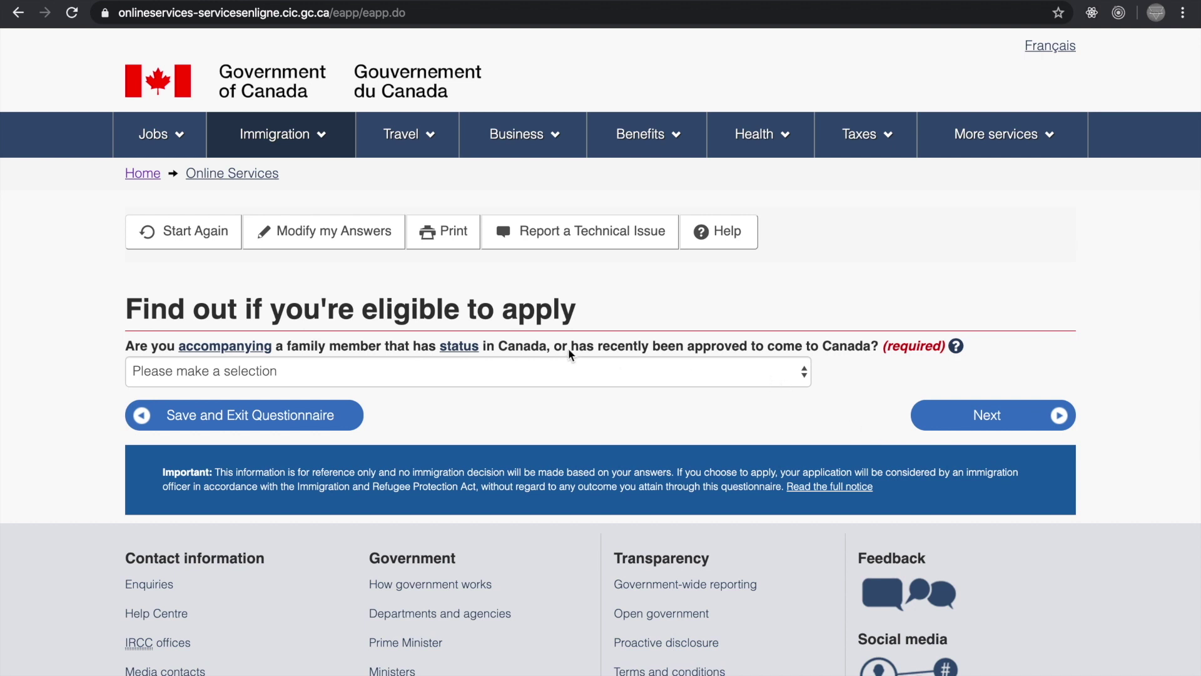
Step: Answer No to accompanying a family member with status in Canada and No to the criminal offence question, submitting each answer
left_click(699, 374)
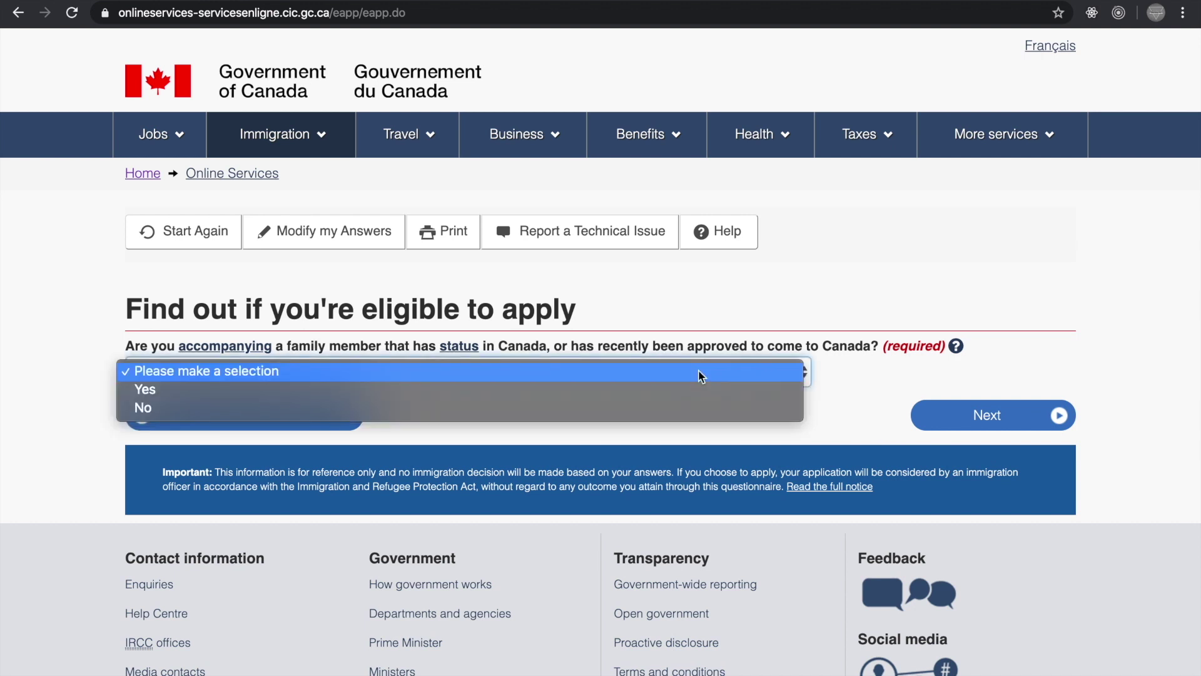
left_click(685, 408)
left_click(978, 415)
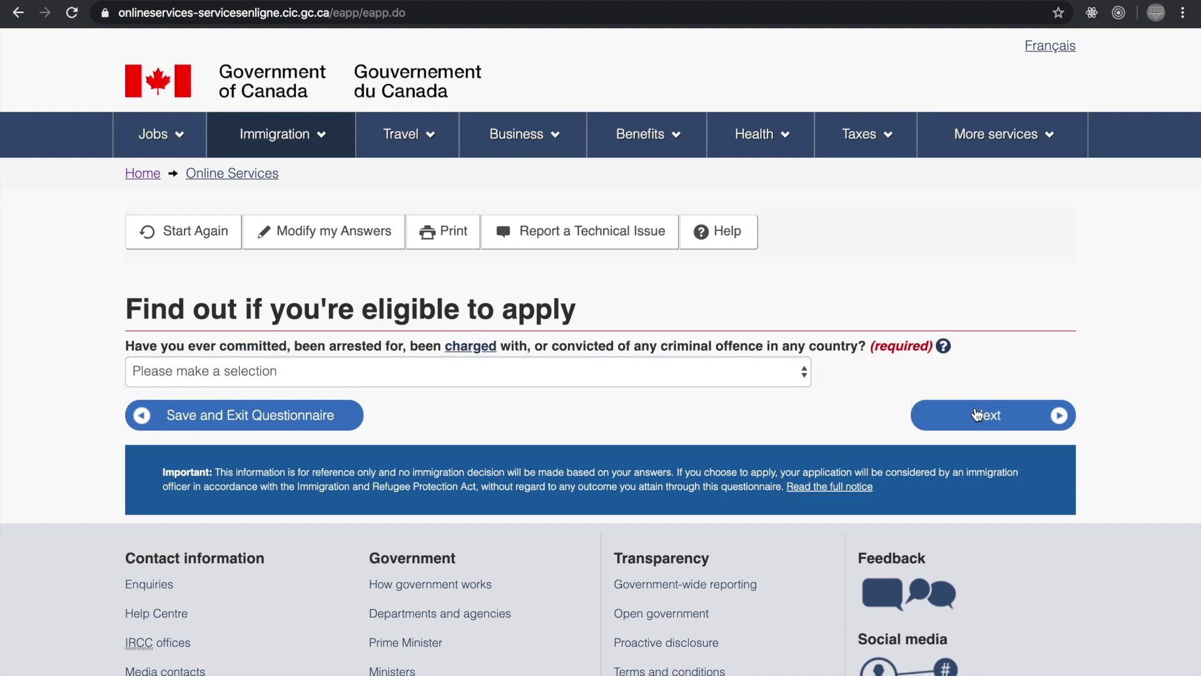
left_click(523, 382)
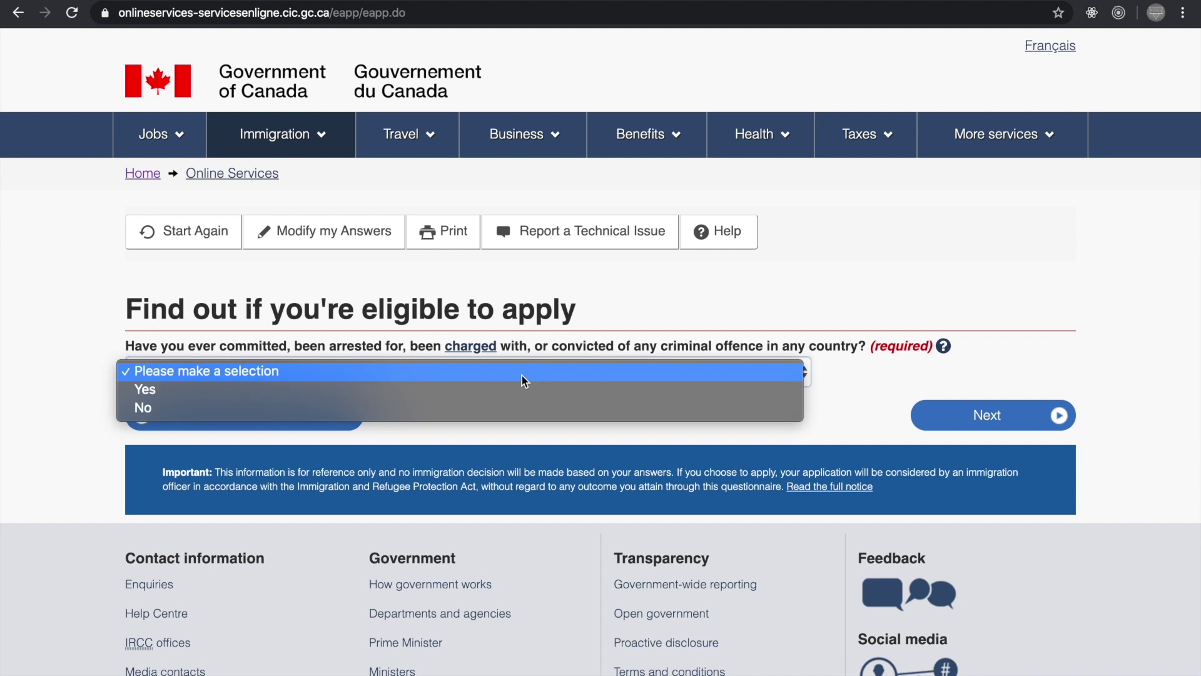
left_click(517, 404)
left_click(951, 423)
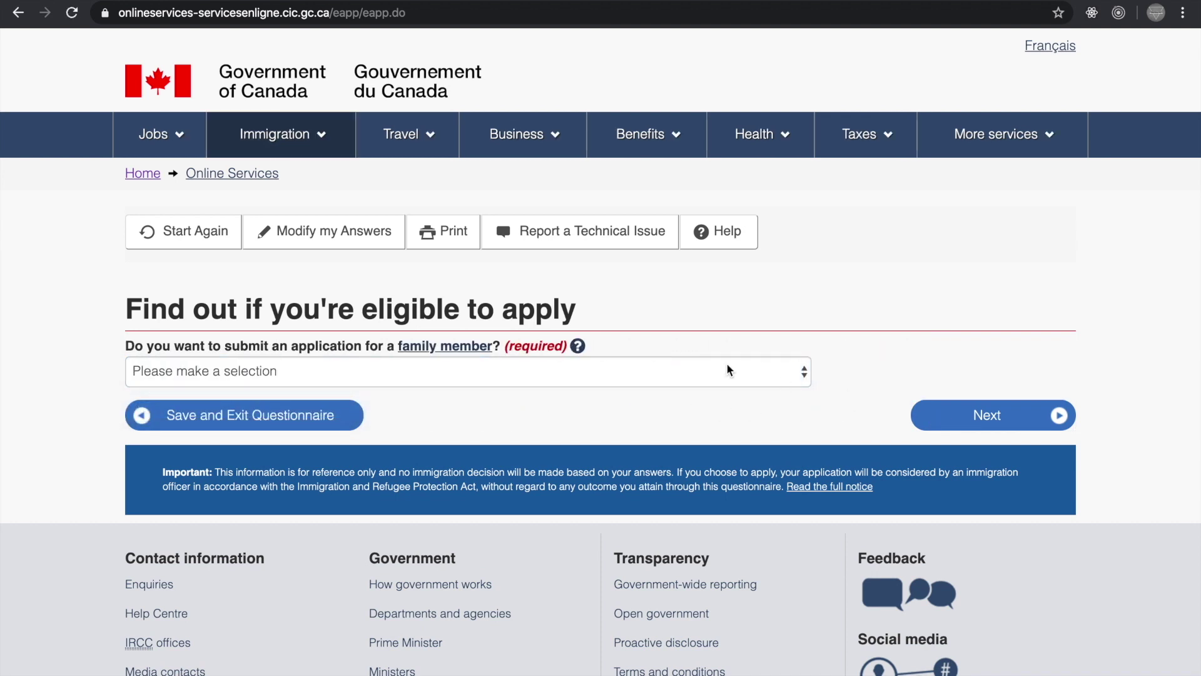
Step: Answer No to submitting an application for a family member and No to giving someone access to the application, submitting each answer
left_click(685, 373)
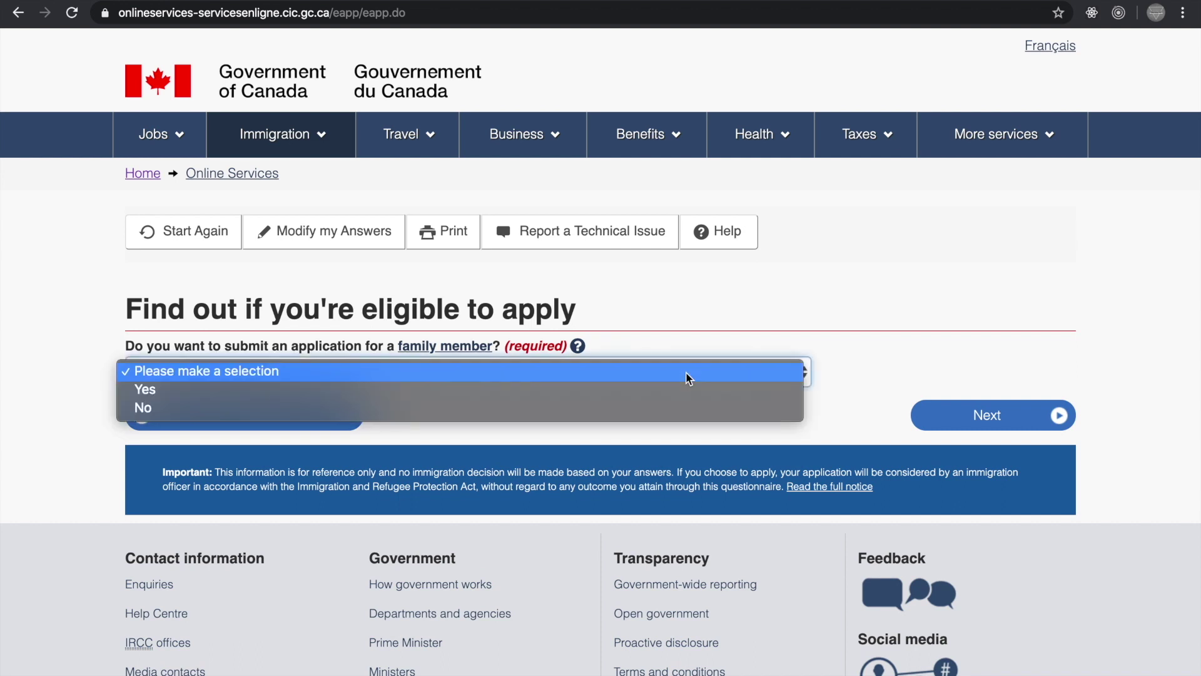
left_click(670, 412)
left_click(964, 425)
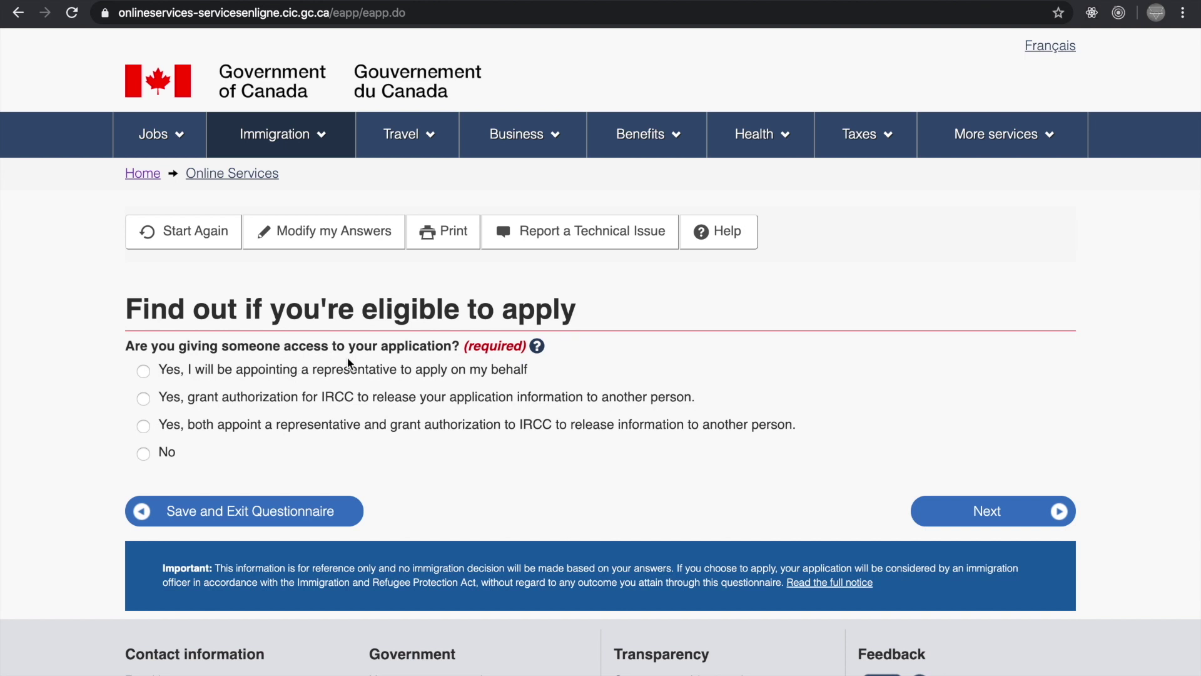
left_click(144, 453)
left_click(986, 513)
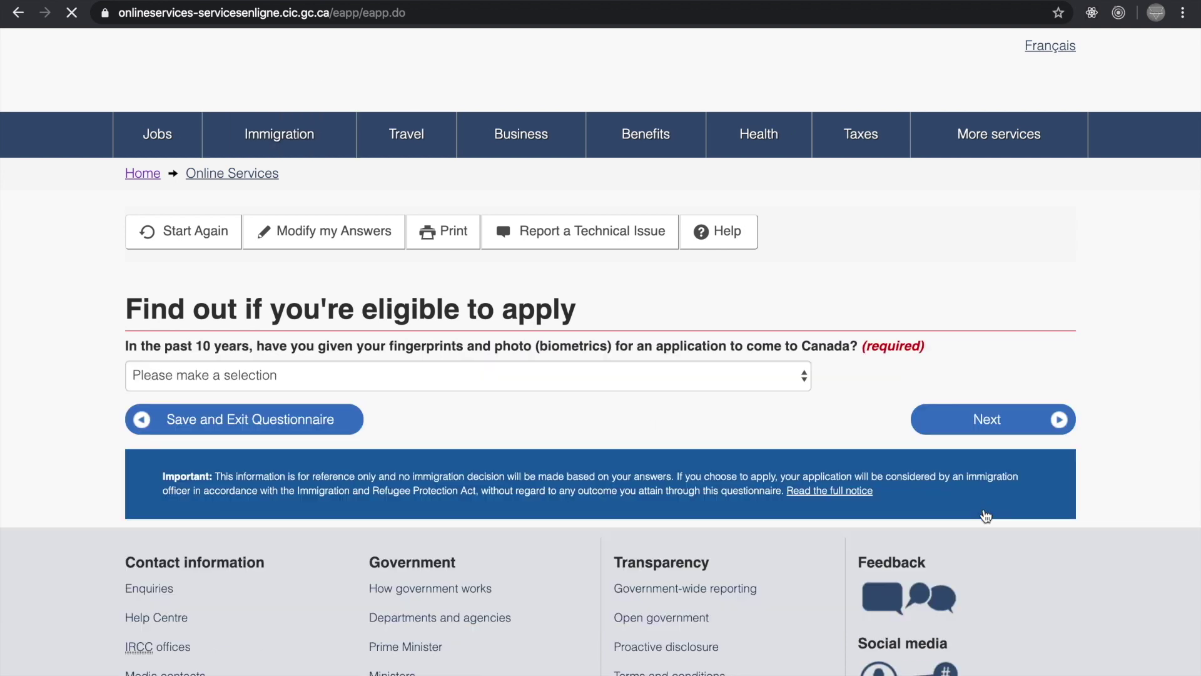
Step: Answer No to having given fingerprints and photo (biometrics) in the past 10 years and continue
left_click(682, 373)
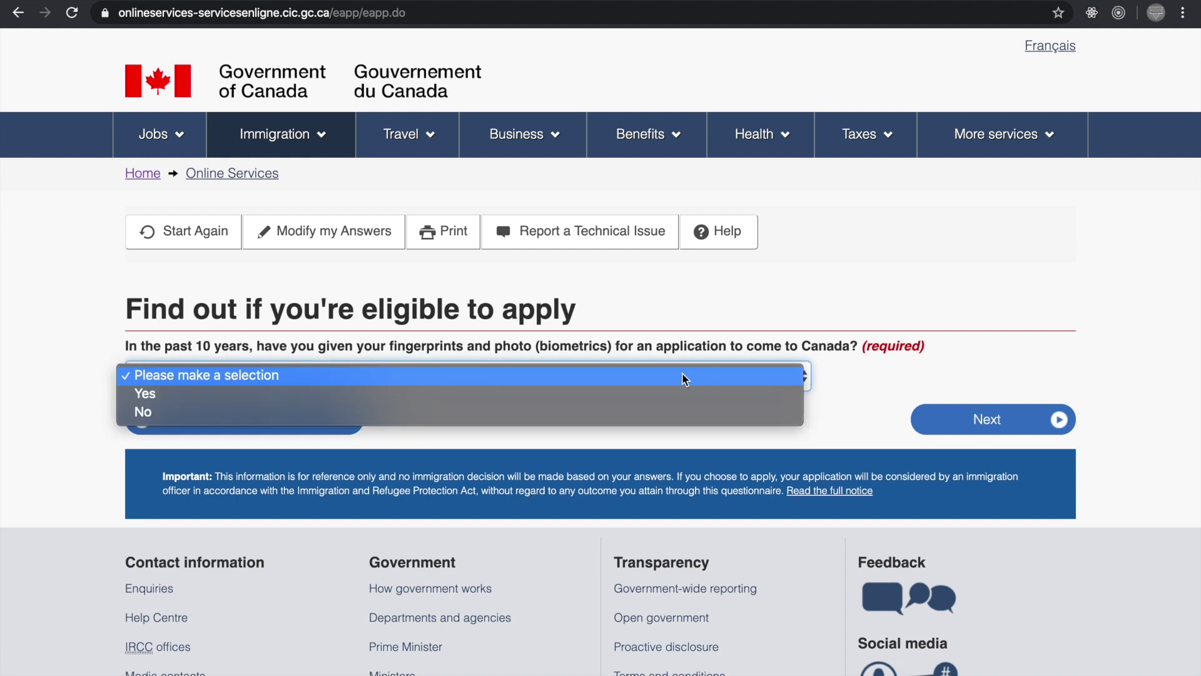
left_click(664, 414)
left_click(956, 429)
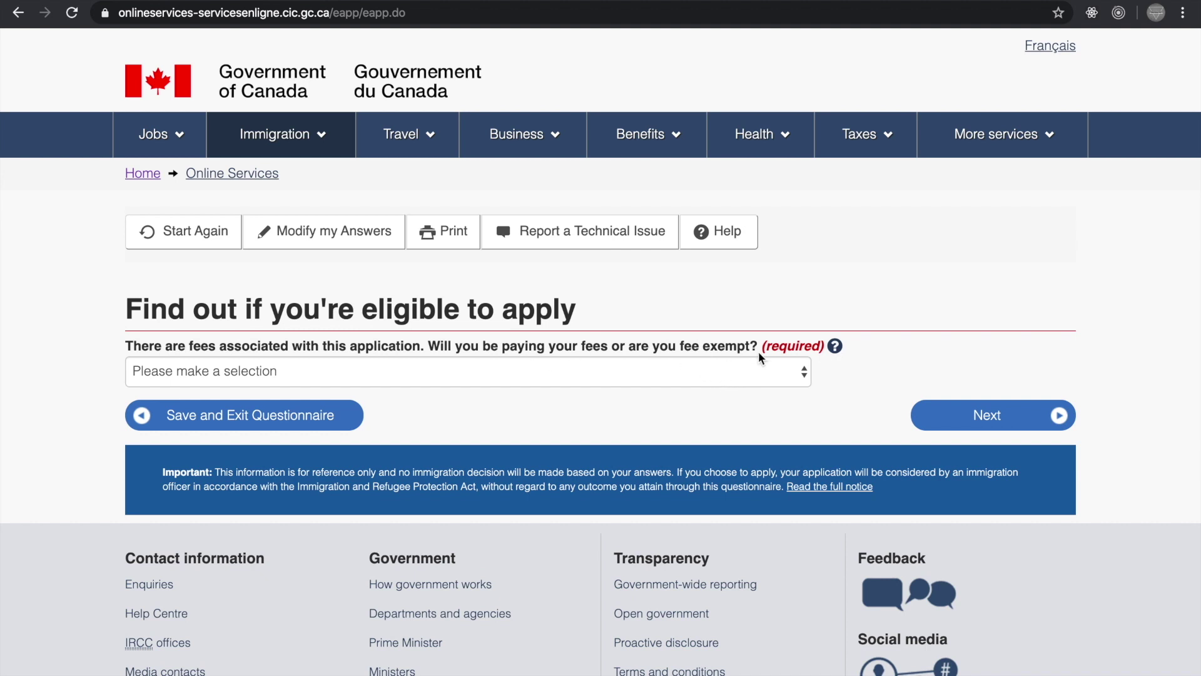
Step: Answer "Yes, I will be paying my application fees." and Yes to making digital copies of documents, submitting each answer
left_click(718, 372)
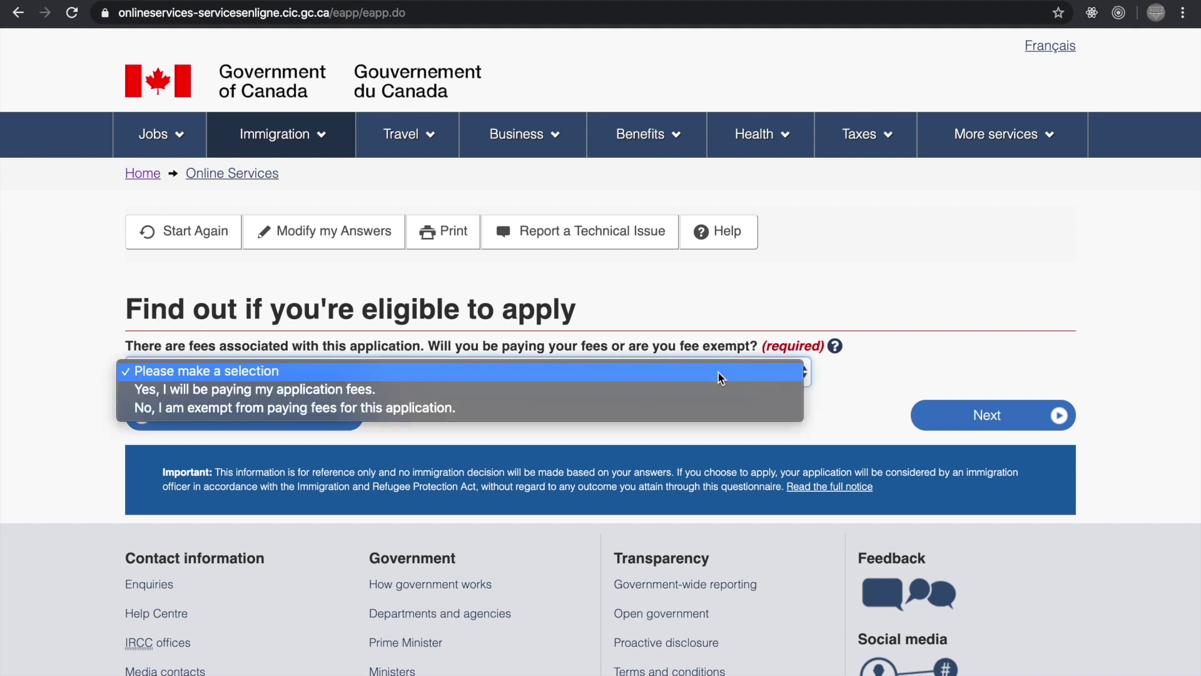
left_click(697, 399)
left_click(952, 429)
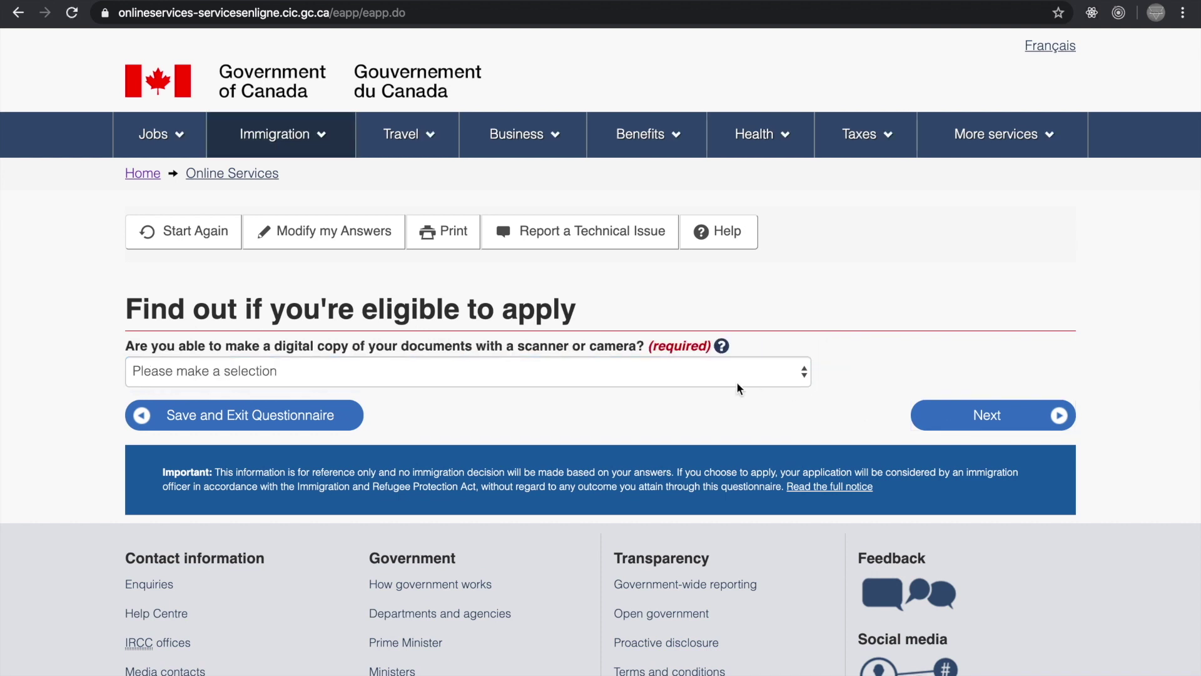
left_click(607, 375)
left_click(597, 389)
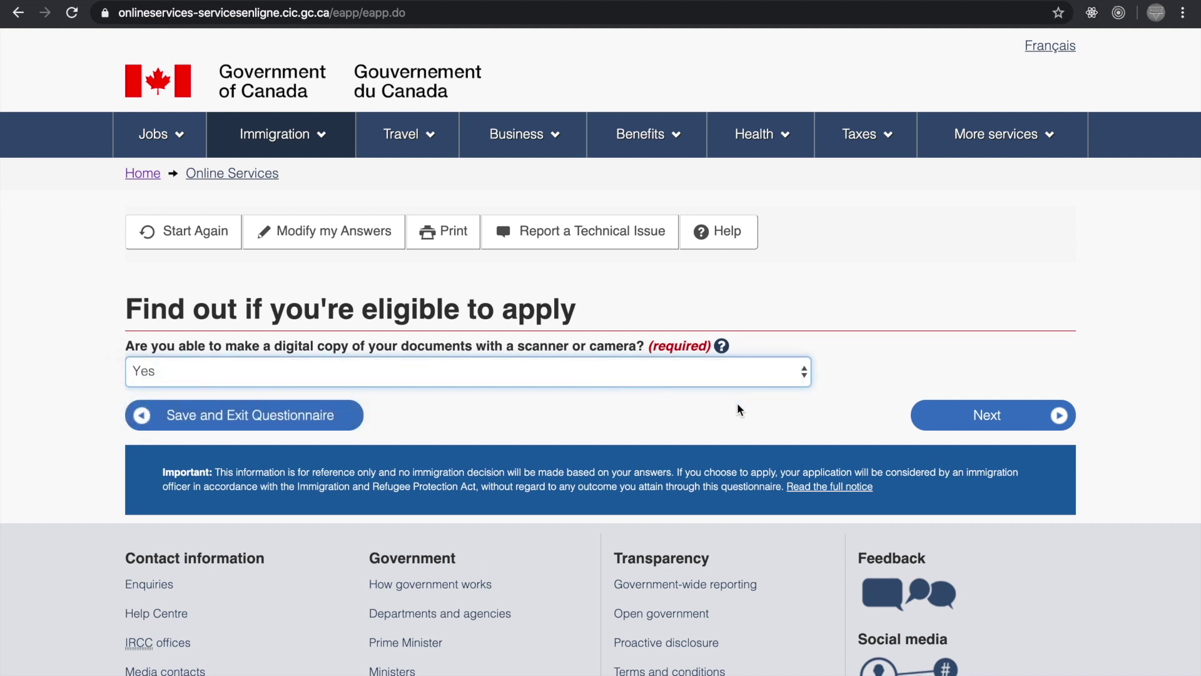
left_click(939, 425)
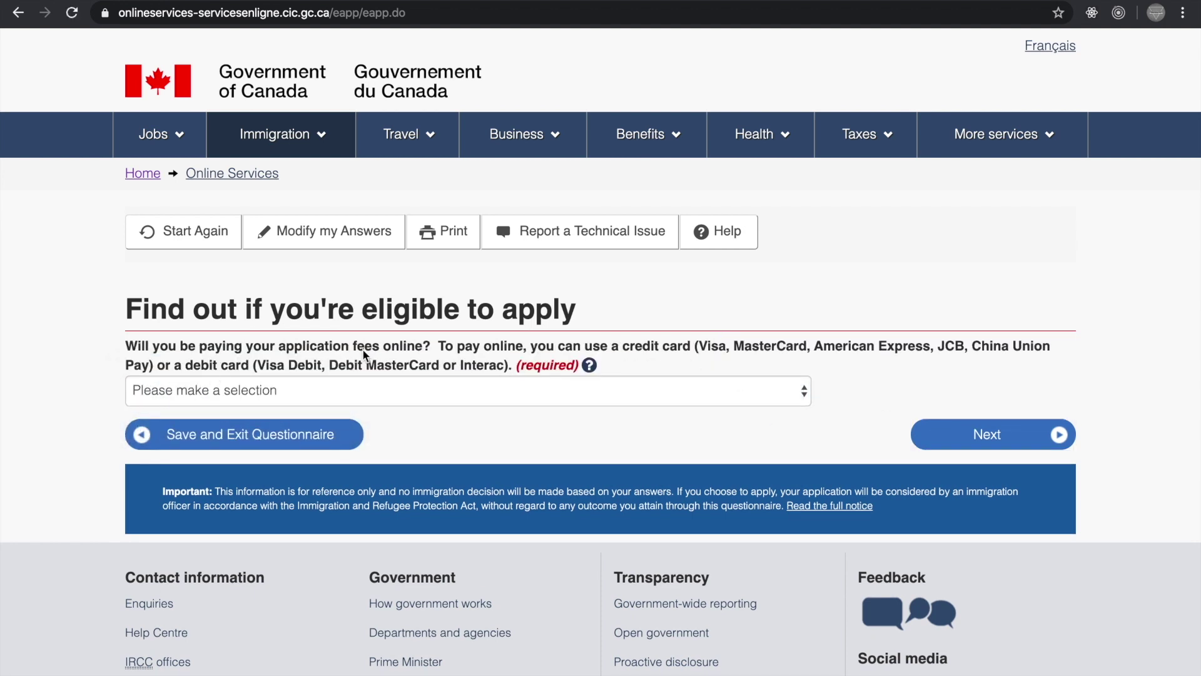
Step: Answer Yes to paying the application fees online and submit the answer
left_click(423, 390)
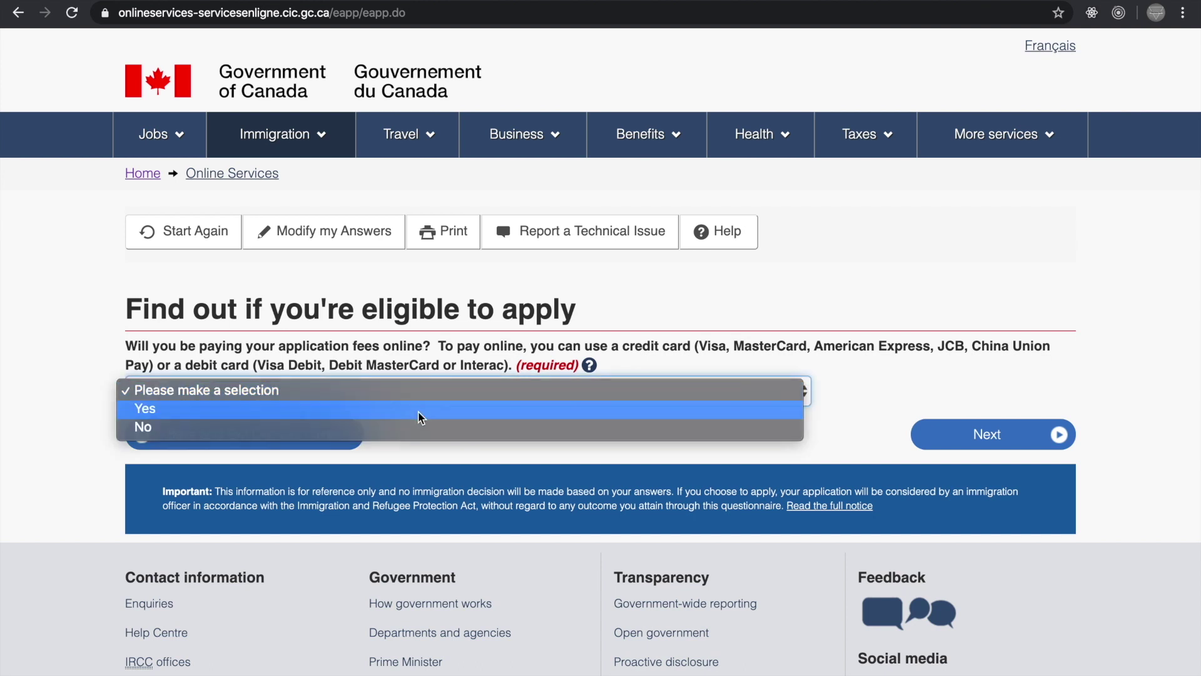
left_click(420, 417)
left_click(931, 438)
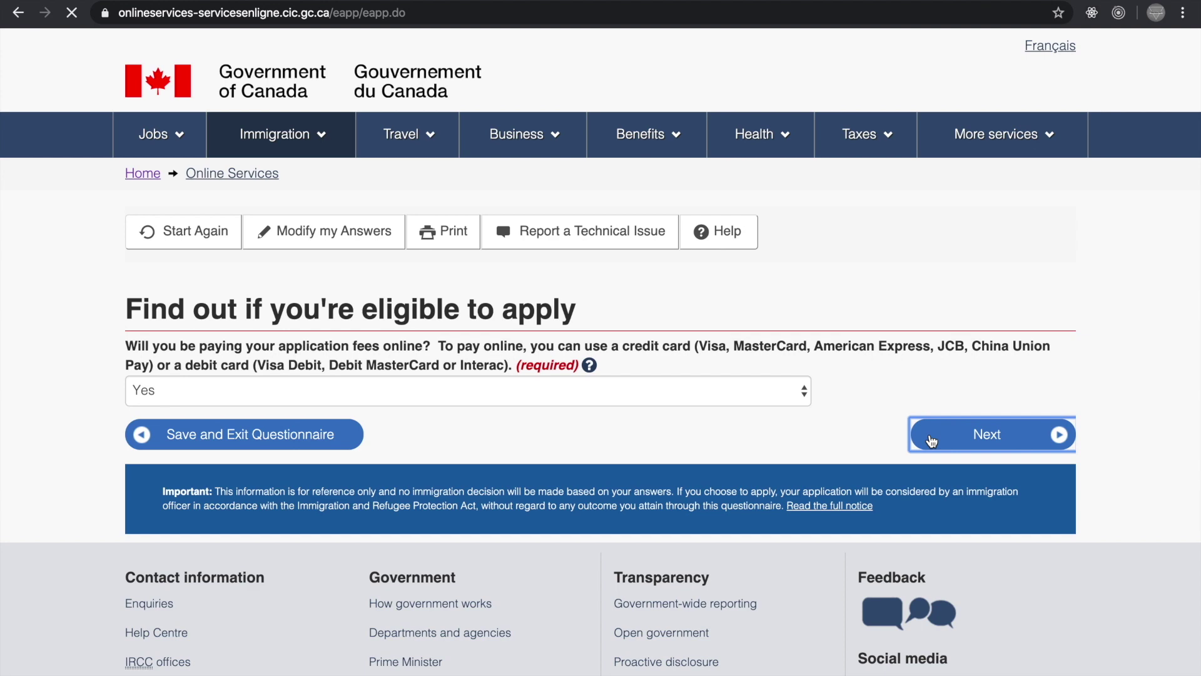
Step: Review all the questionnaire answers through to the fee payment questions and continue to the application submission instructions
scroll(737, 460, "down", 6)
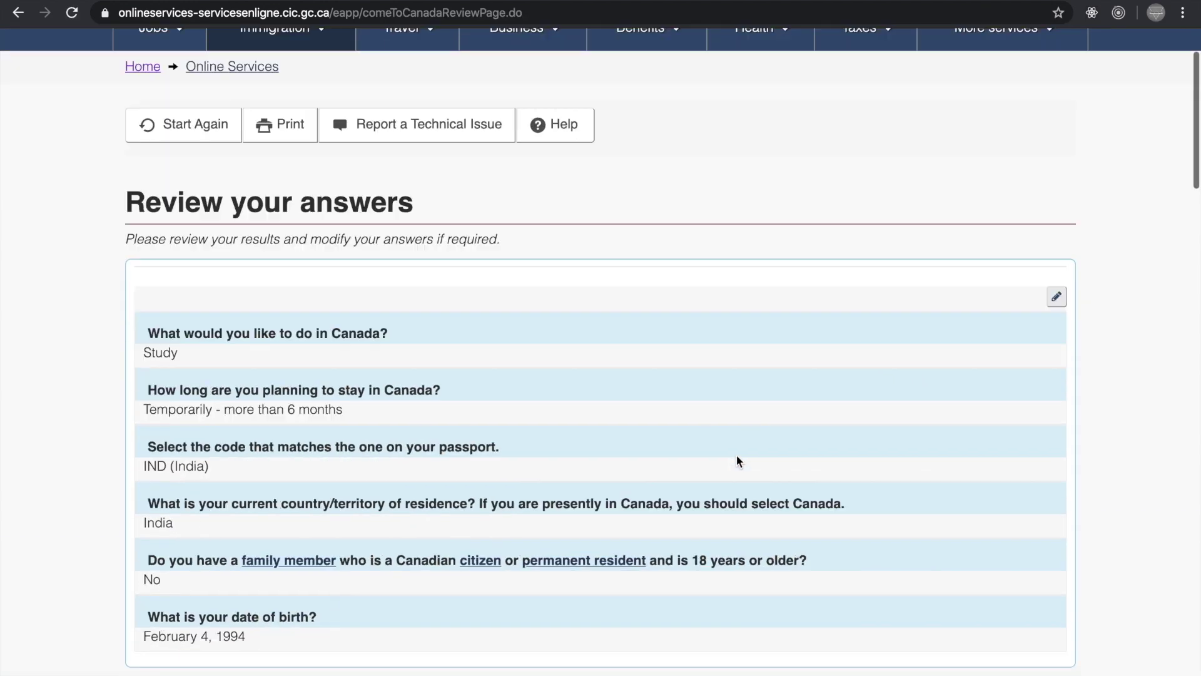
scroll(737, 461, "down", 14)
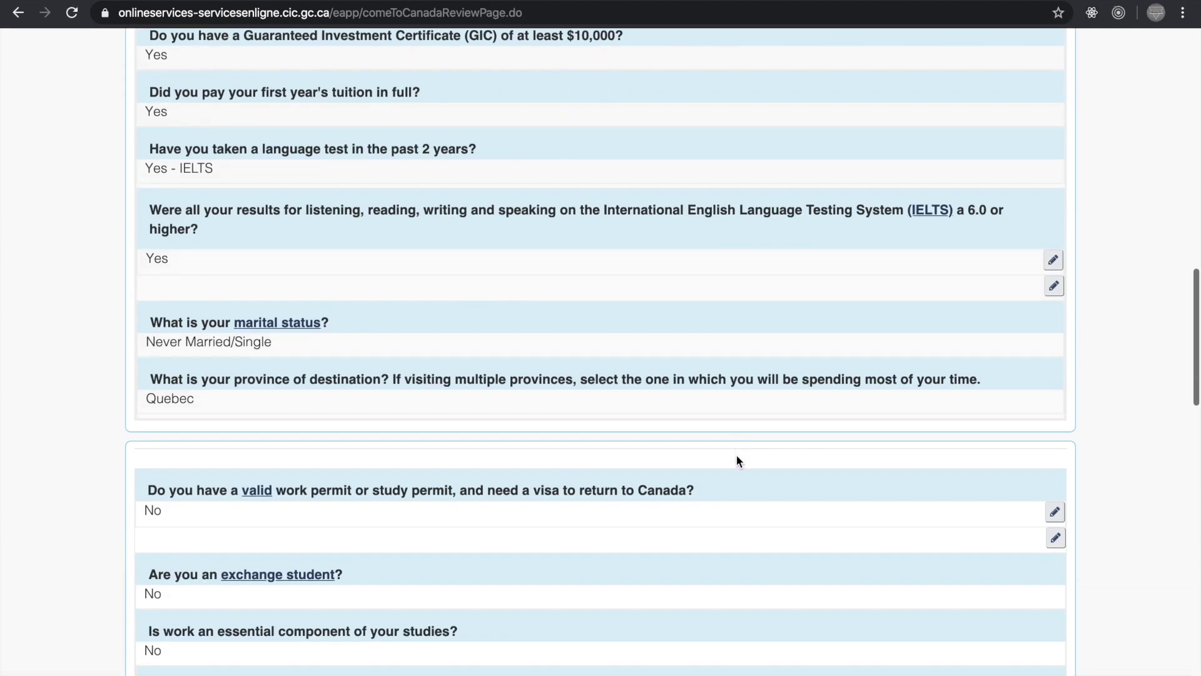
scroll(737, 461, "down", 13)
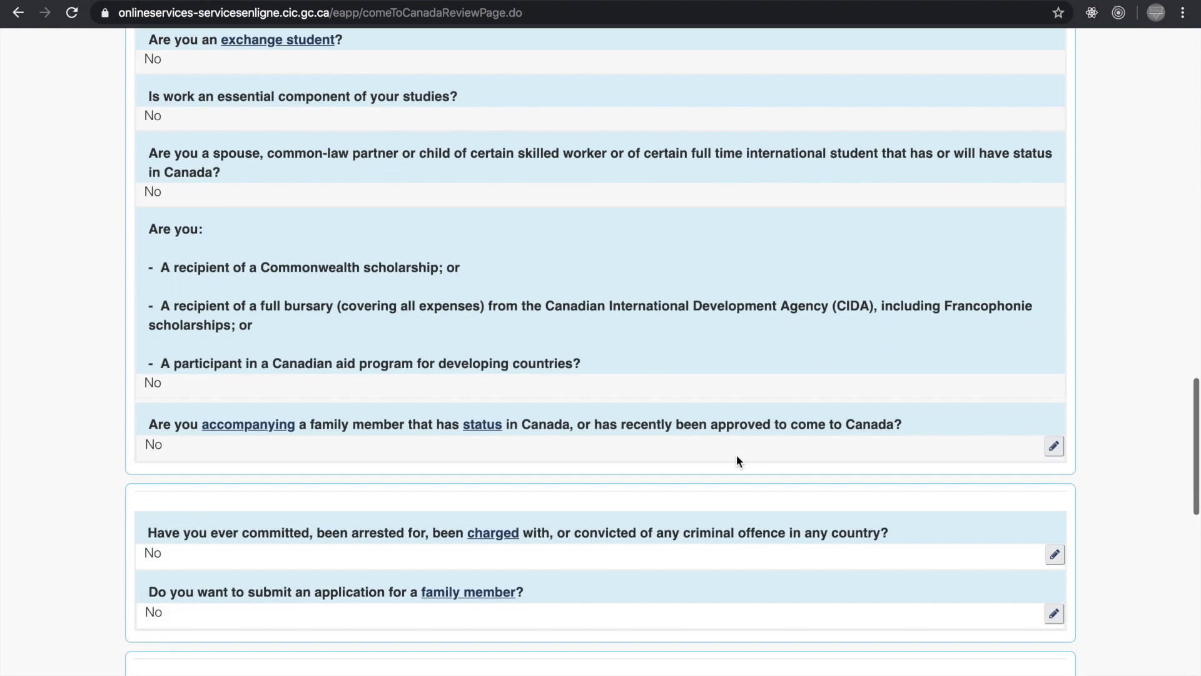
scroll(737, 461, "down", 5)
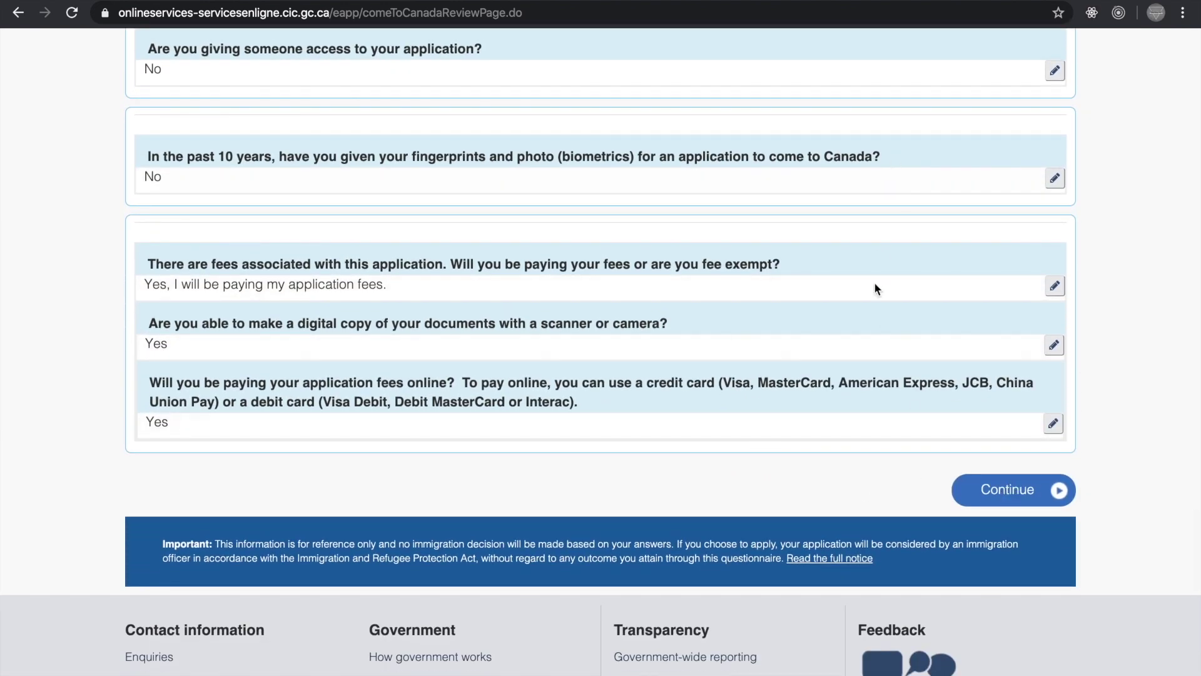
scroll(816, 220, "up", 12)
scroll(816, 220, "down", 13)
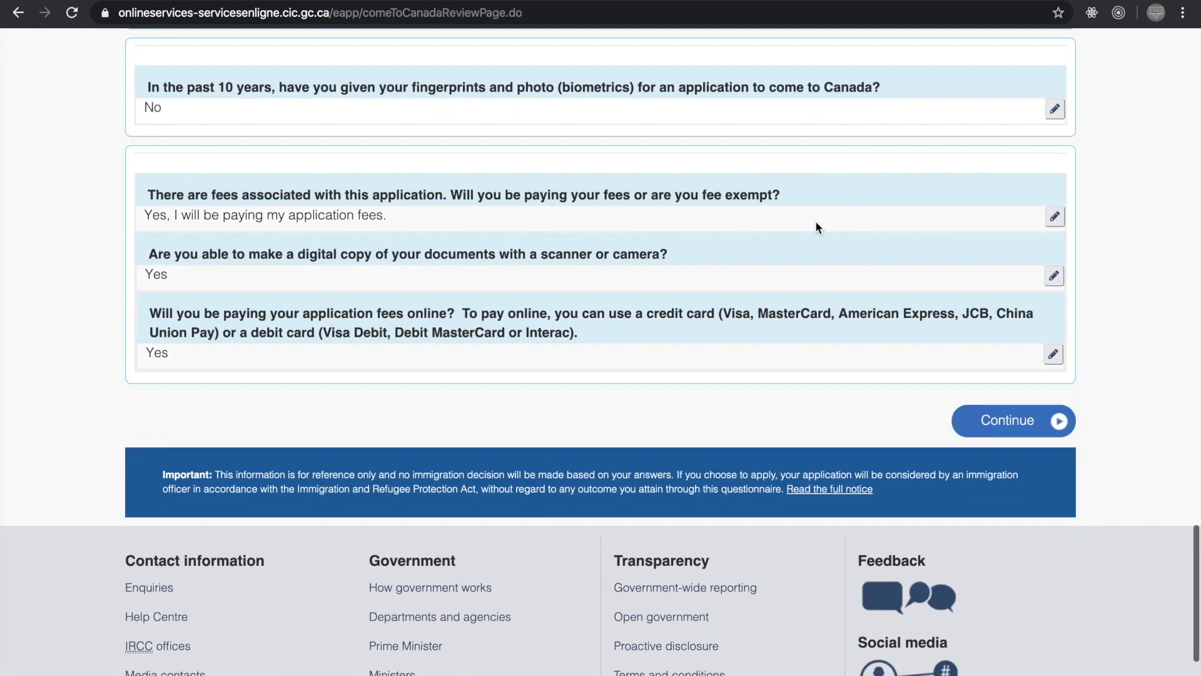
left_click(1004, 423)
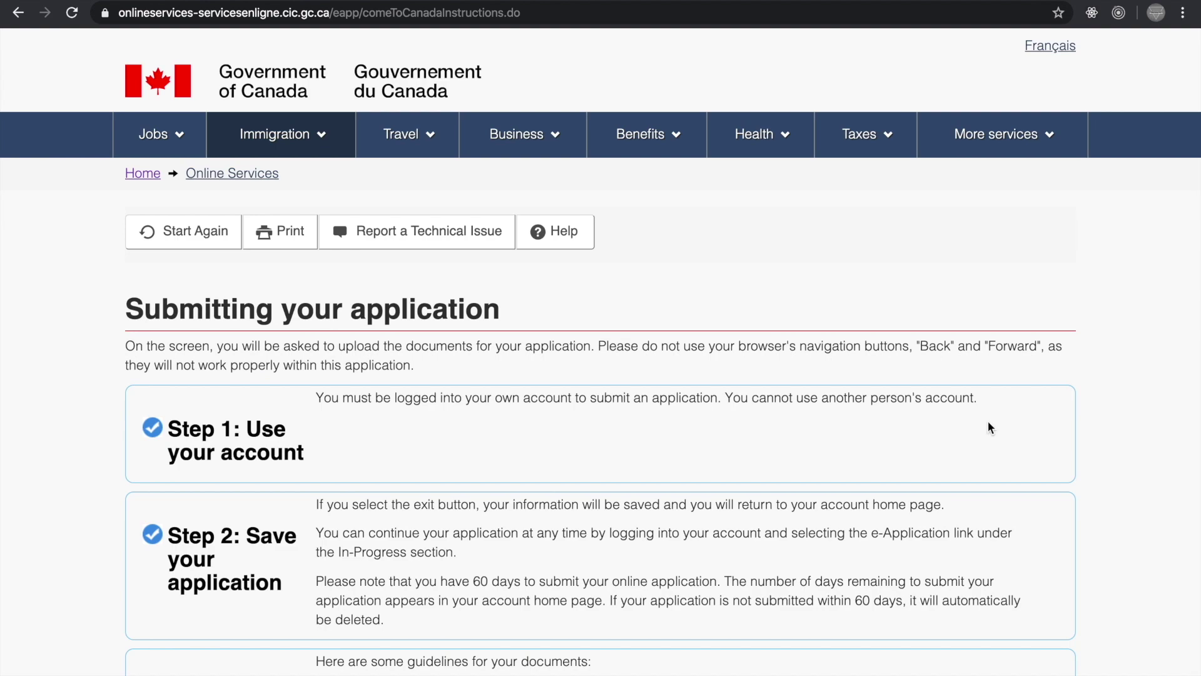
Step: Read the four steps for submitting the application, including the document upload guidelines and fee payment, and continue to the document checklist
scroll(829, 460, "down", 3)
scroll(828, 458, "down", 5)
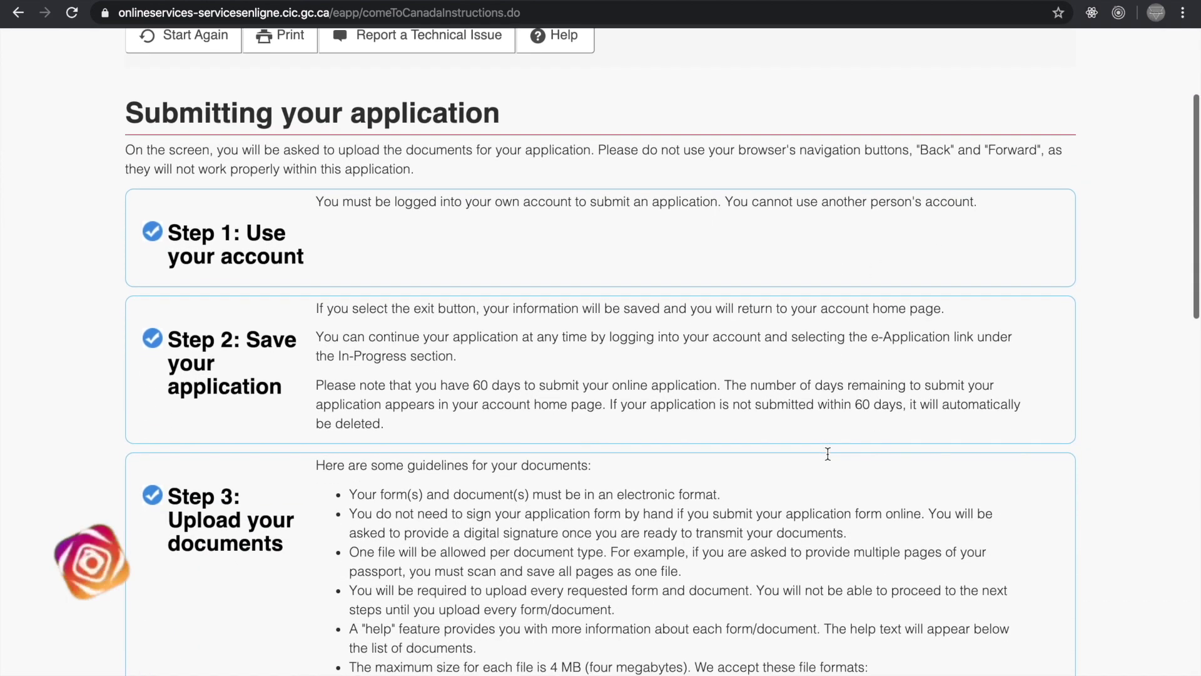
scroll(827, 460, "down", 8)
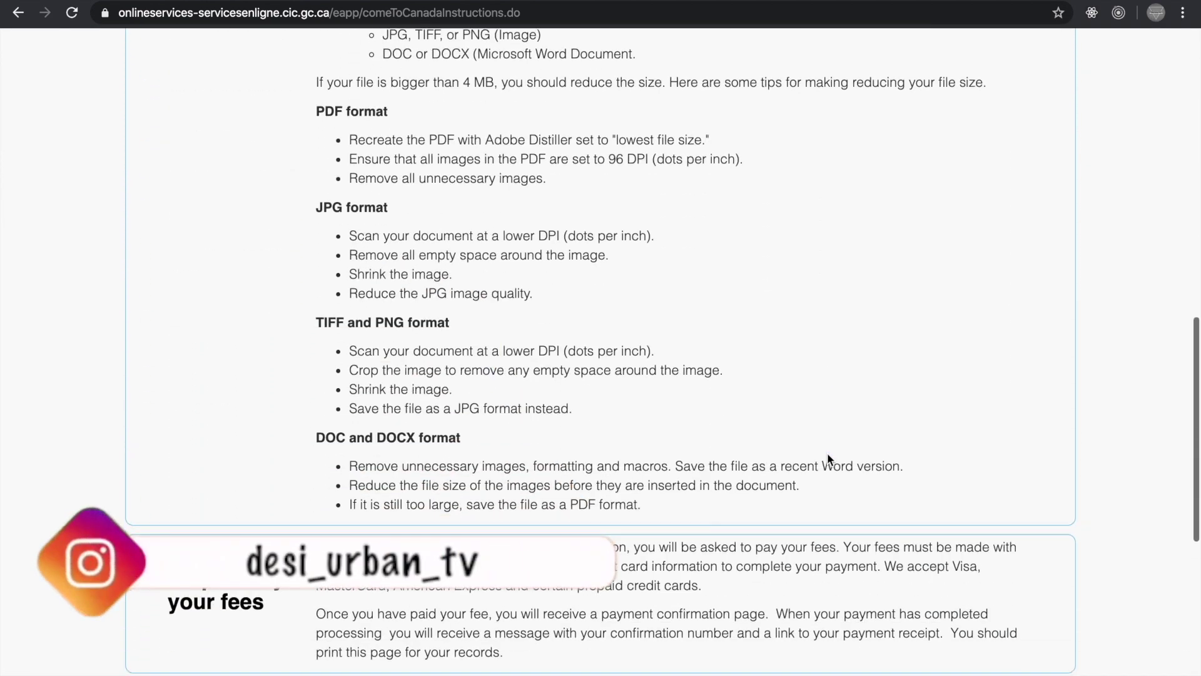
scroll(828, 460, "up", 6)
scroll(827, 460, "up", 8)
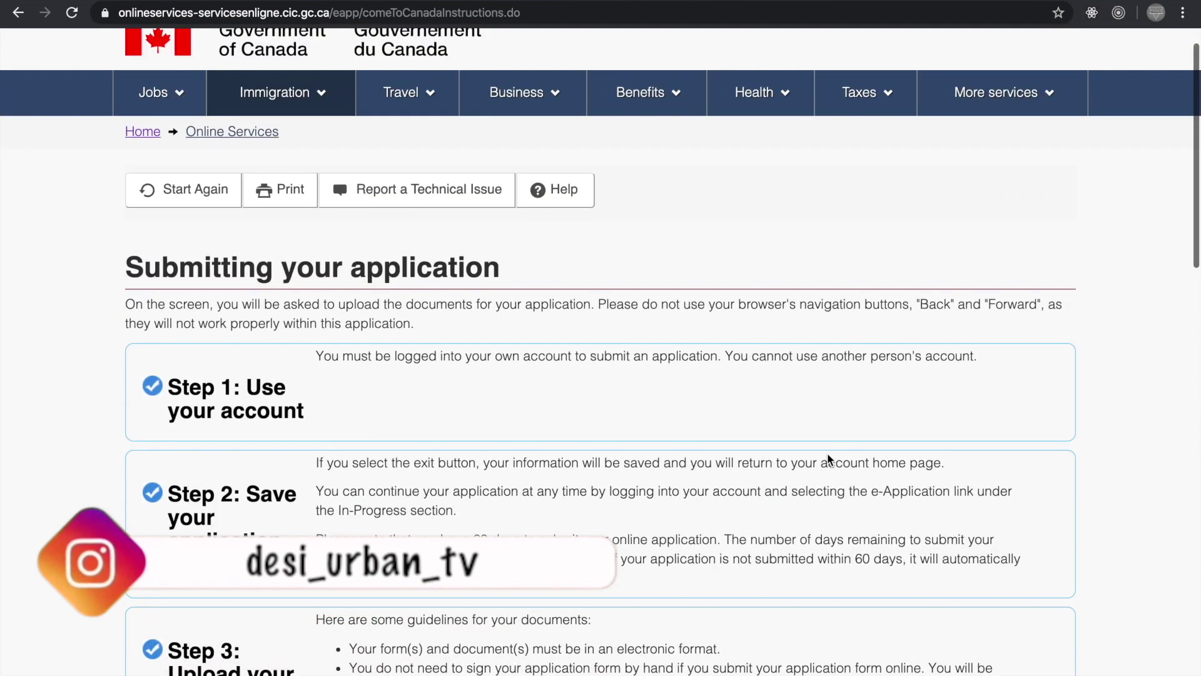
scroll(827, 452, "down", 5)
scroll(828, 452, "down", 8)
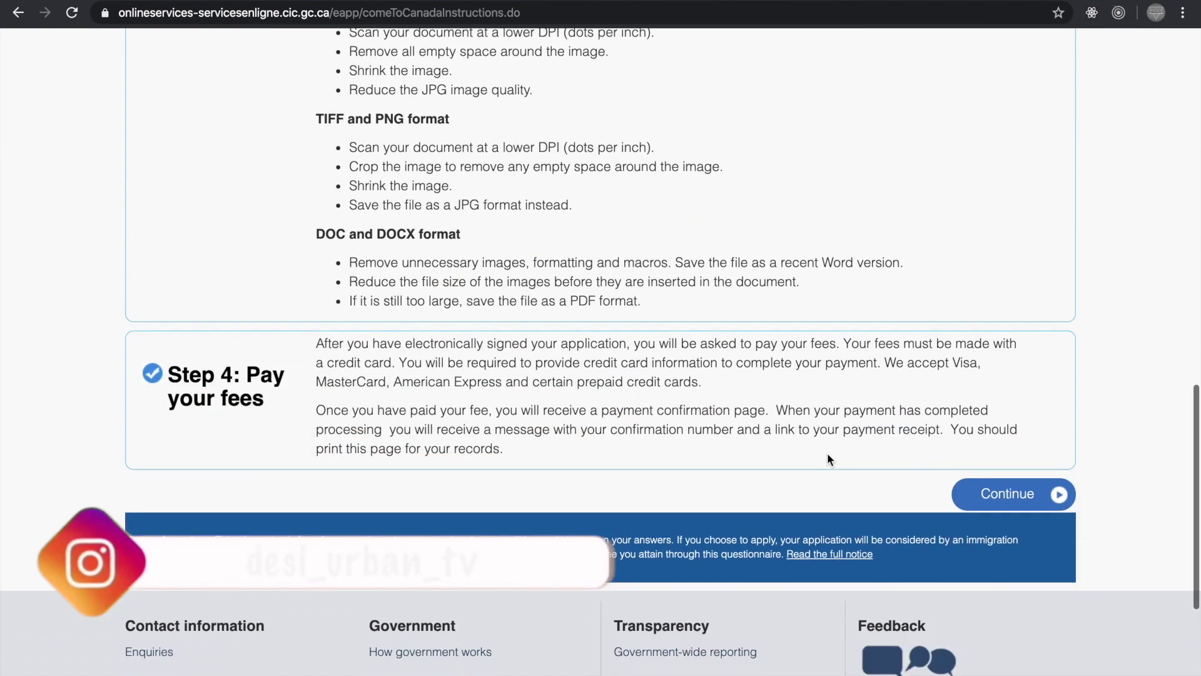
left_click(993, 498)
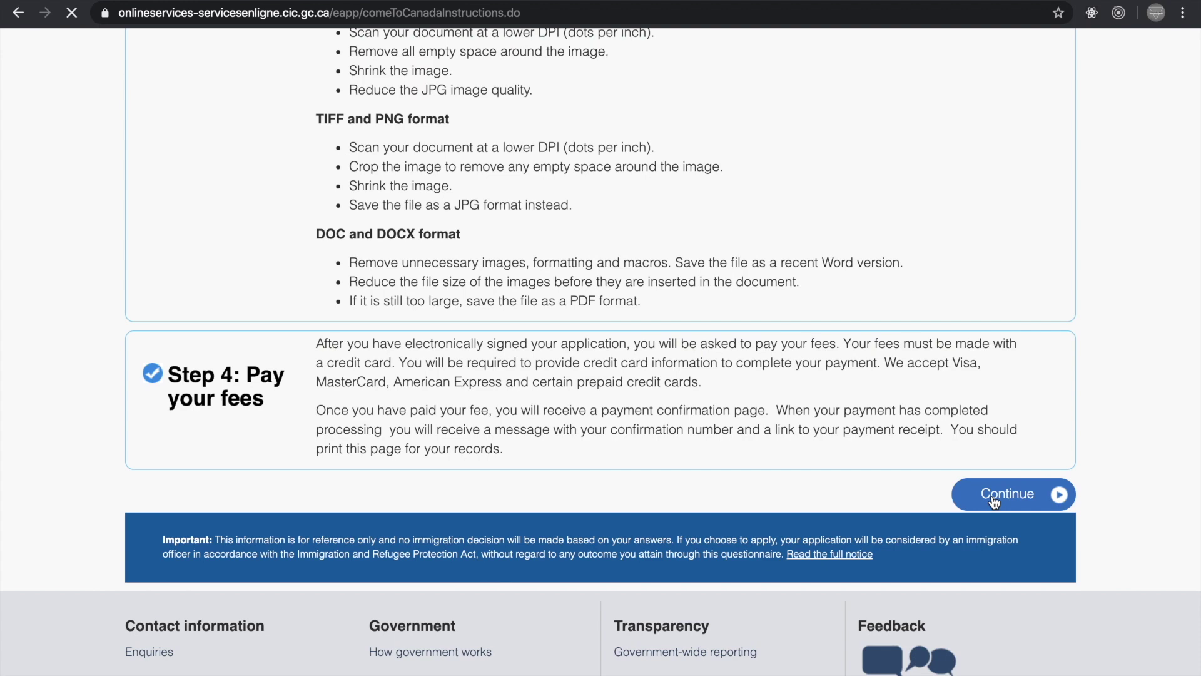
Step: Examine the document checklist and the fees table, including the study permit fee, biometrics fee and total price
scroll(994, 501, "down", 1)
scroll(994, 500, "down", 9)
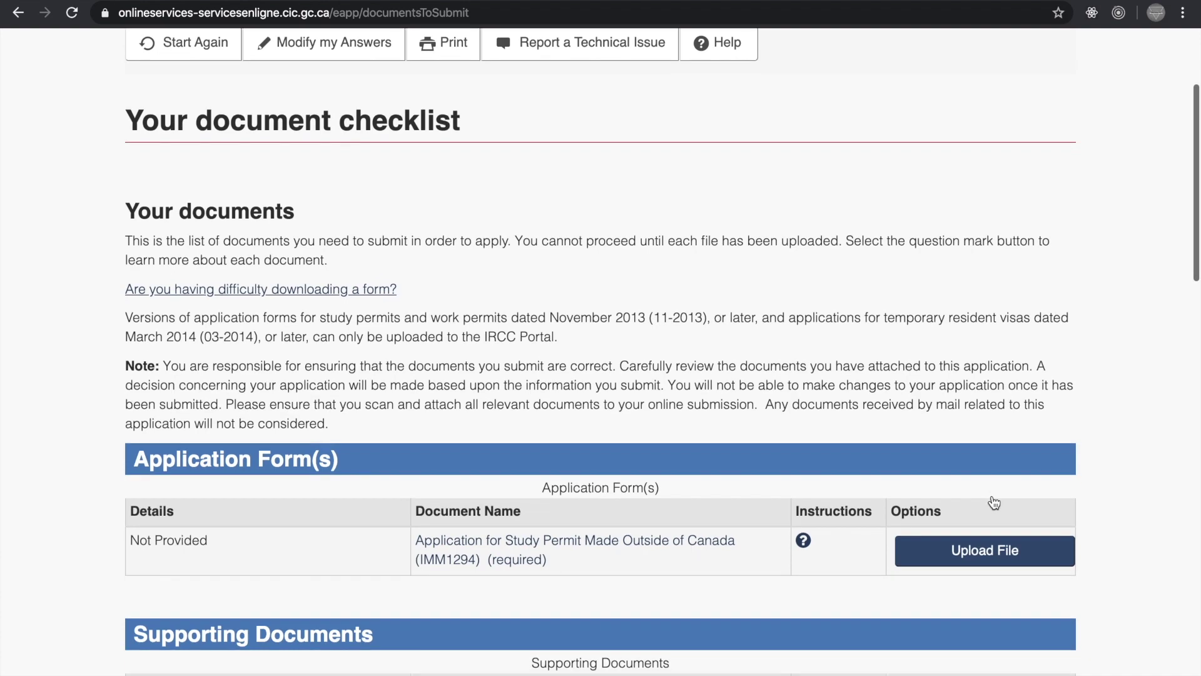
scroll(993, 503, "down", 8)
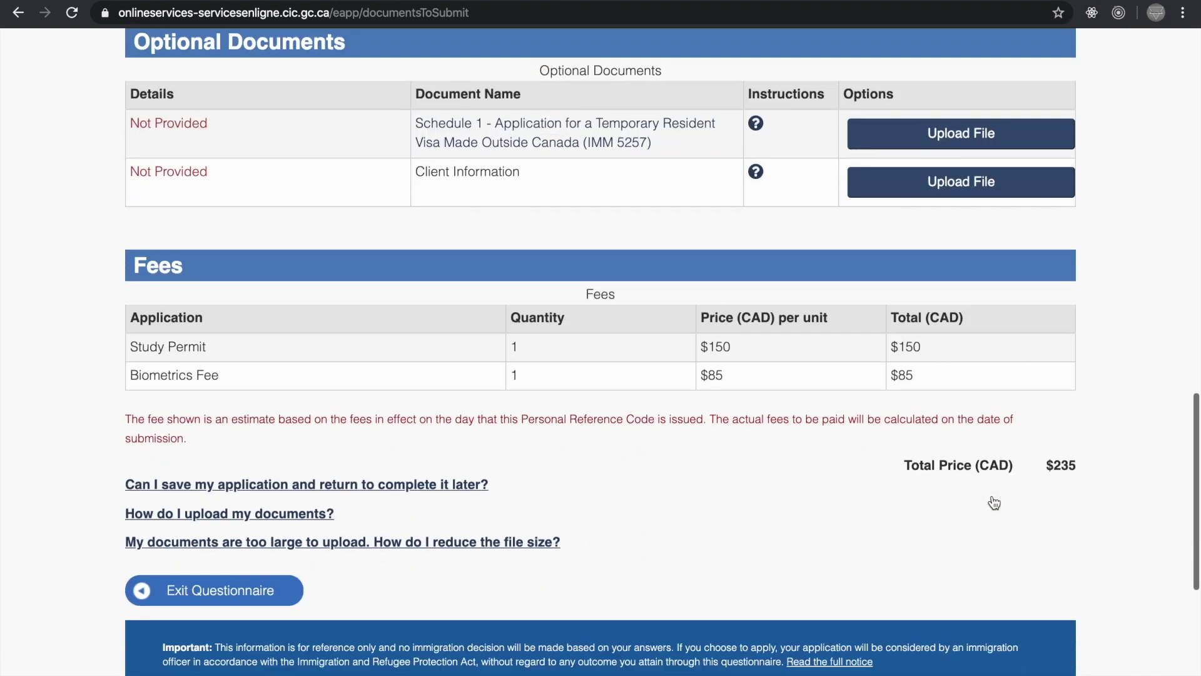
scroll(994, 503, "up", 3)
scroll(994, 502, "down", 1)
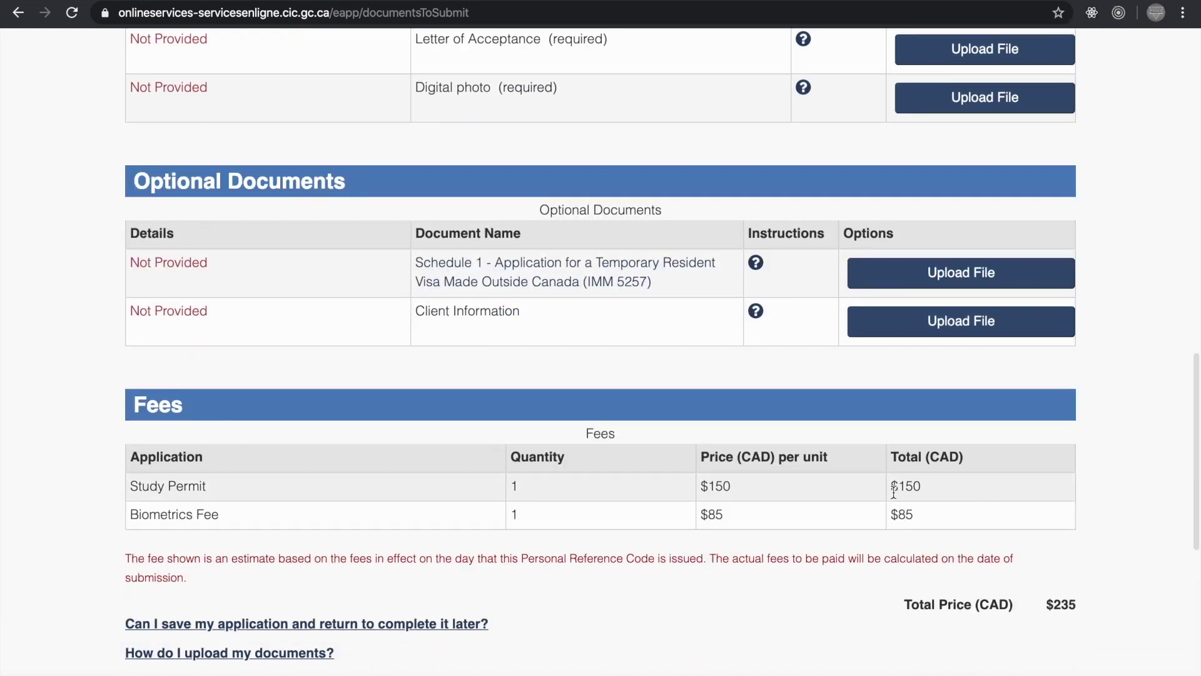
left_click_drag(918, 518, 885, 509)
left_click(1047, 610)
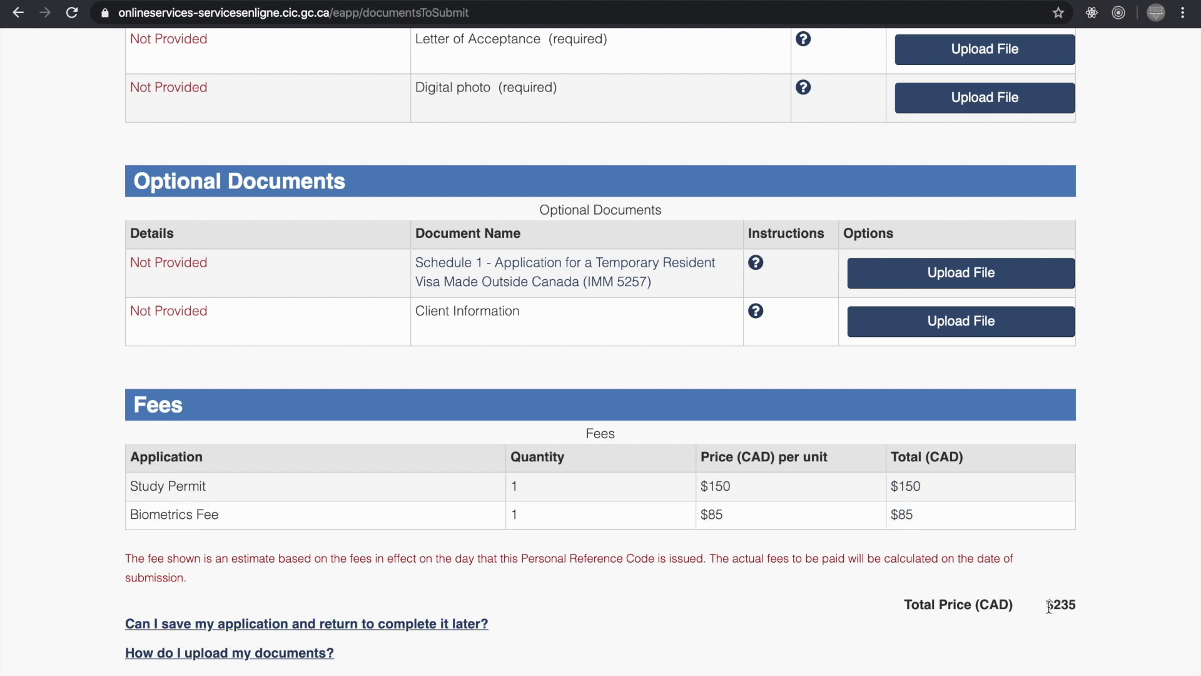
scroll(1035, 581, "down", 2)
Step: Open the Application for Study Permit Made Outside of Canada (IMM1294), download the form and return to the document checklist
scroll(1035, 581, "up", 10)
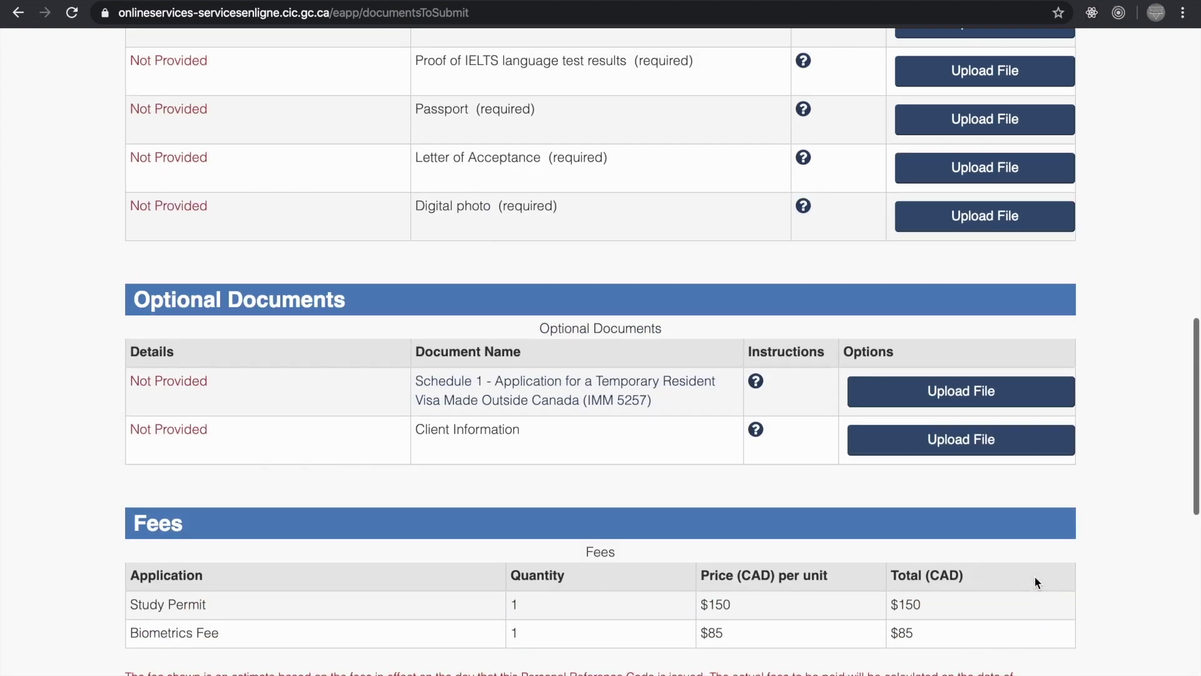
scroll(1035, 576, "up", 3)
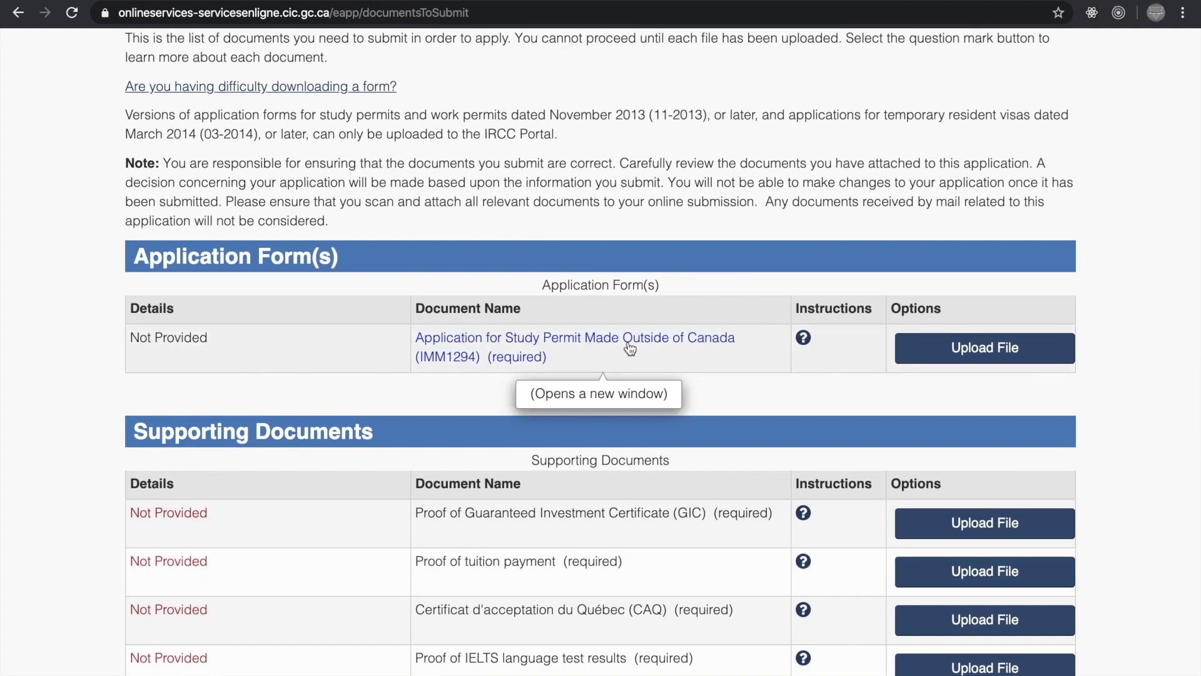
left_click(570, 342)
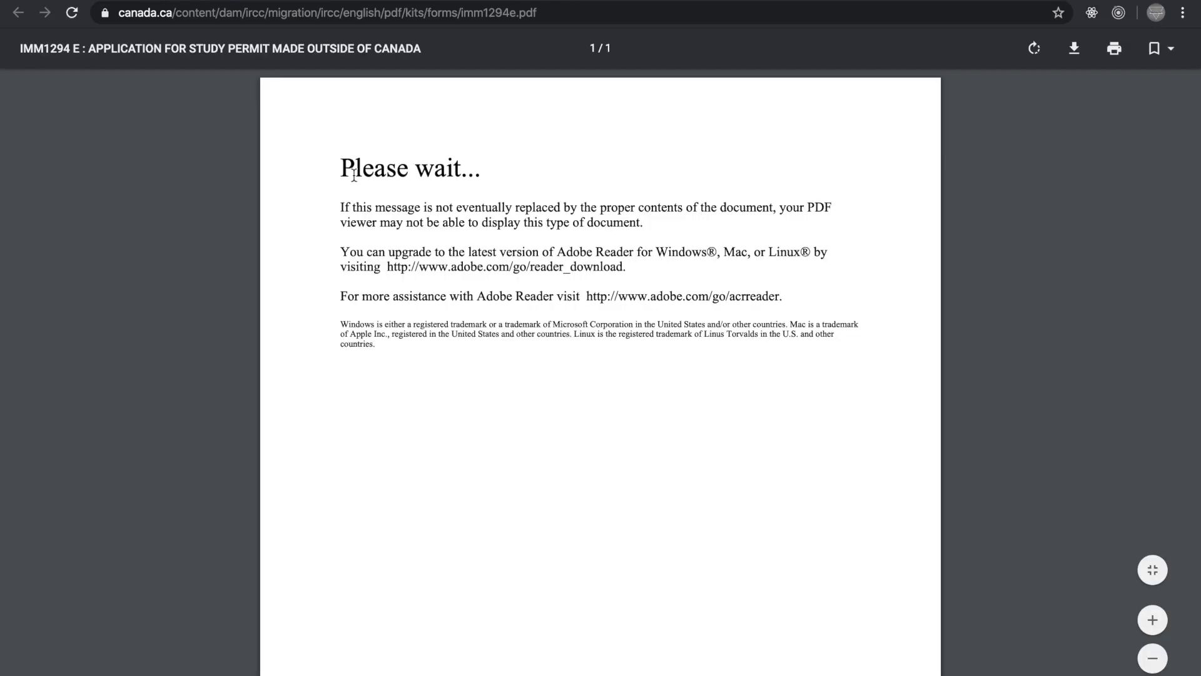
left_click_drag(341, 169, 446, 169)
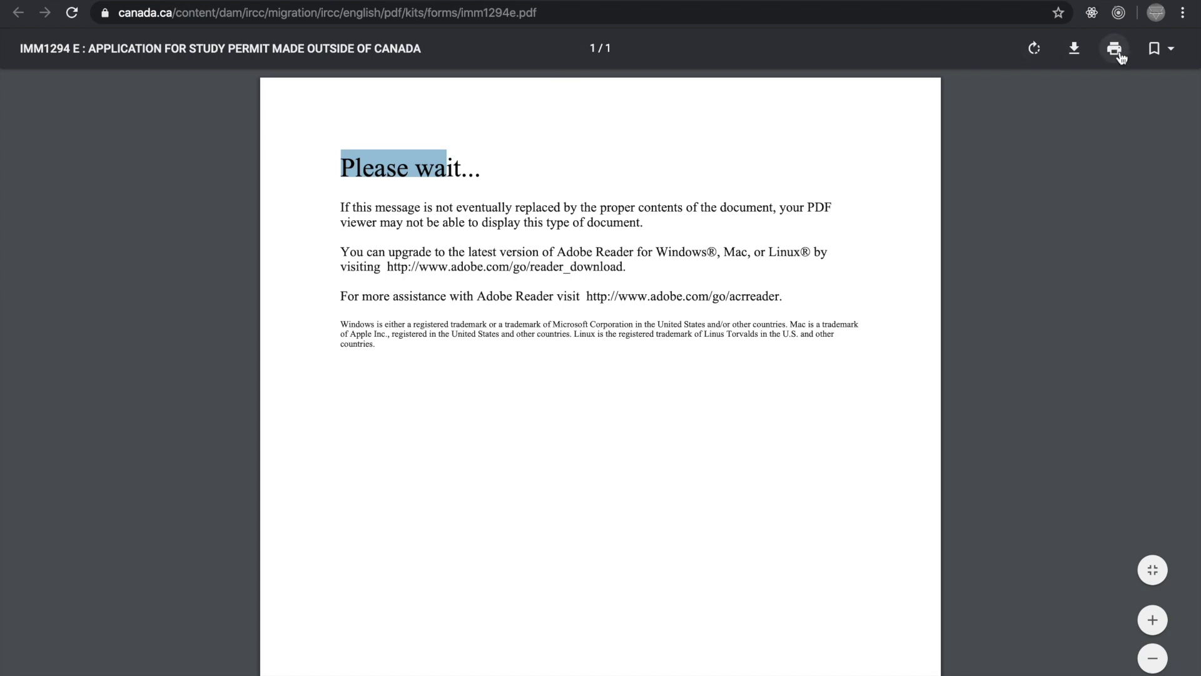
left_click(1073, 50)
key("ctrl+w")
Step: Read the instructions for the Proof of Guaranteed Investment Certificate (GIC), checking the minimum amount, and close them
scroll(518, 213, "down", 3)
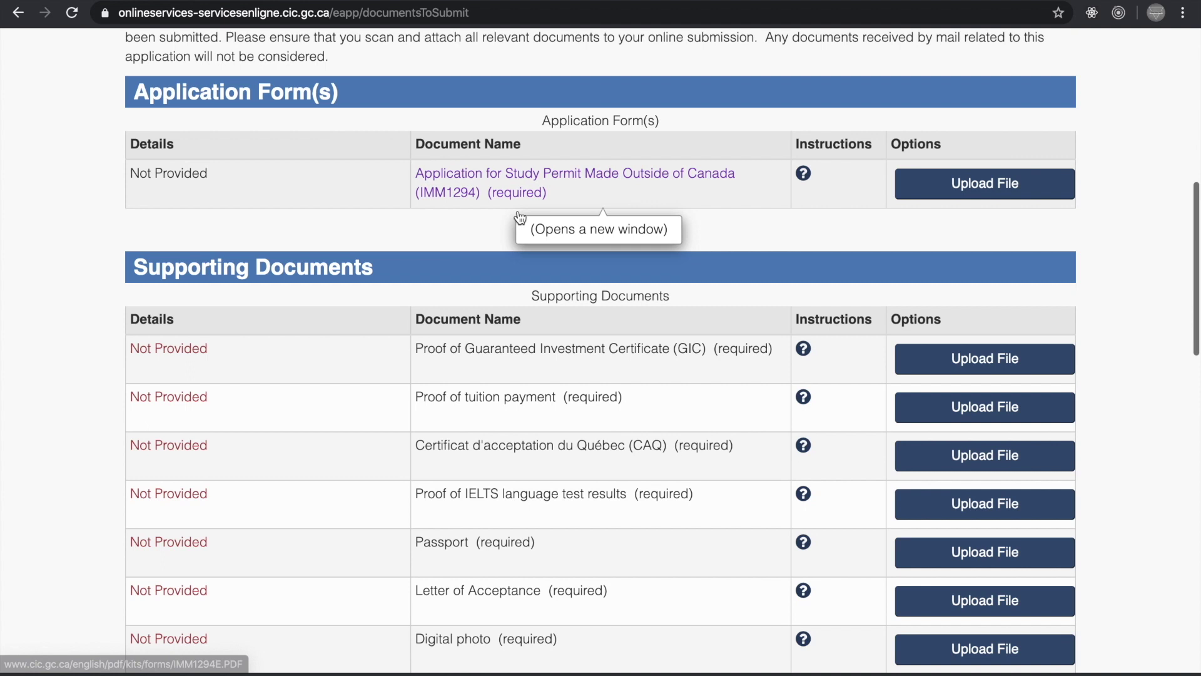
scroll(518, 215, "down", 2)
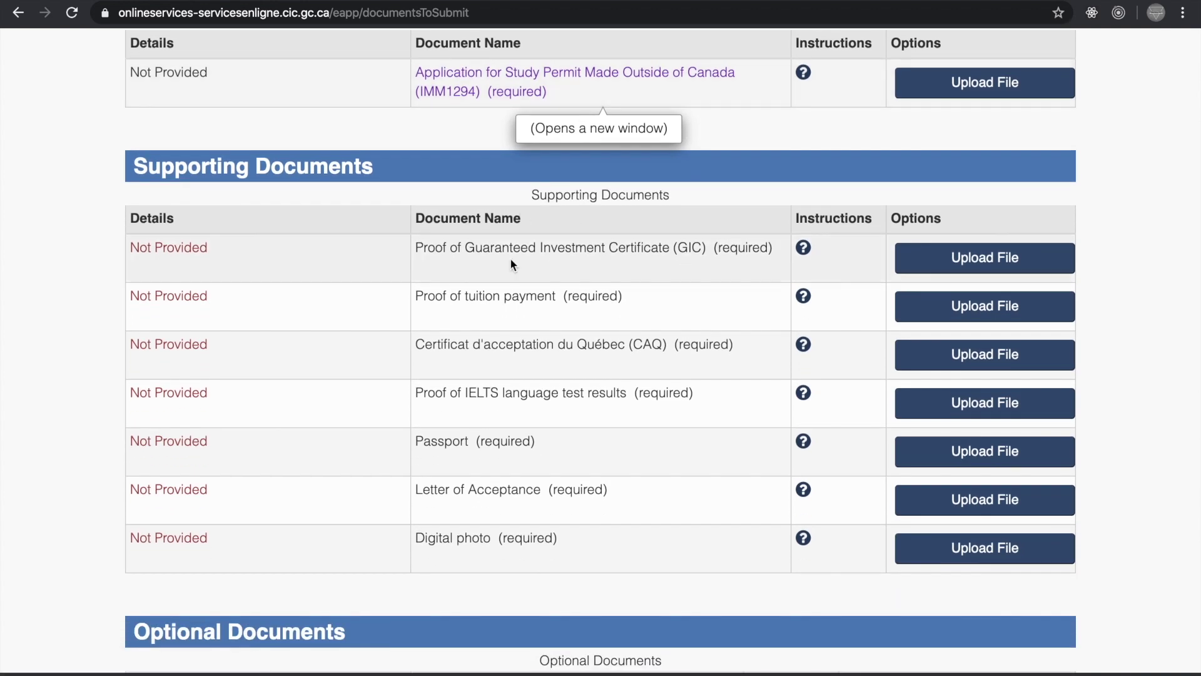
left_click_drag(418, 247, 686, 242)
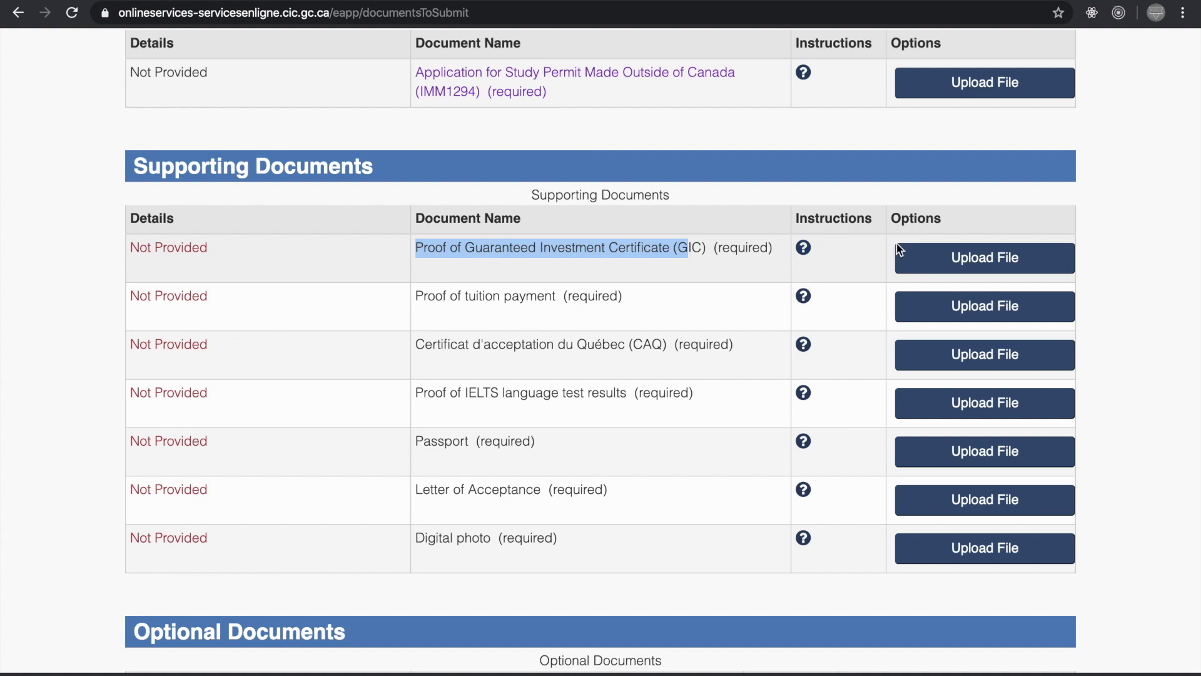
left_click(805, 250)
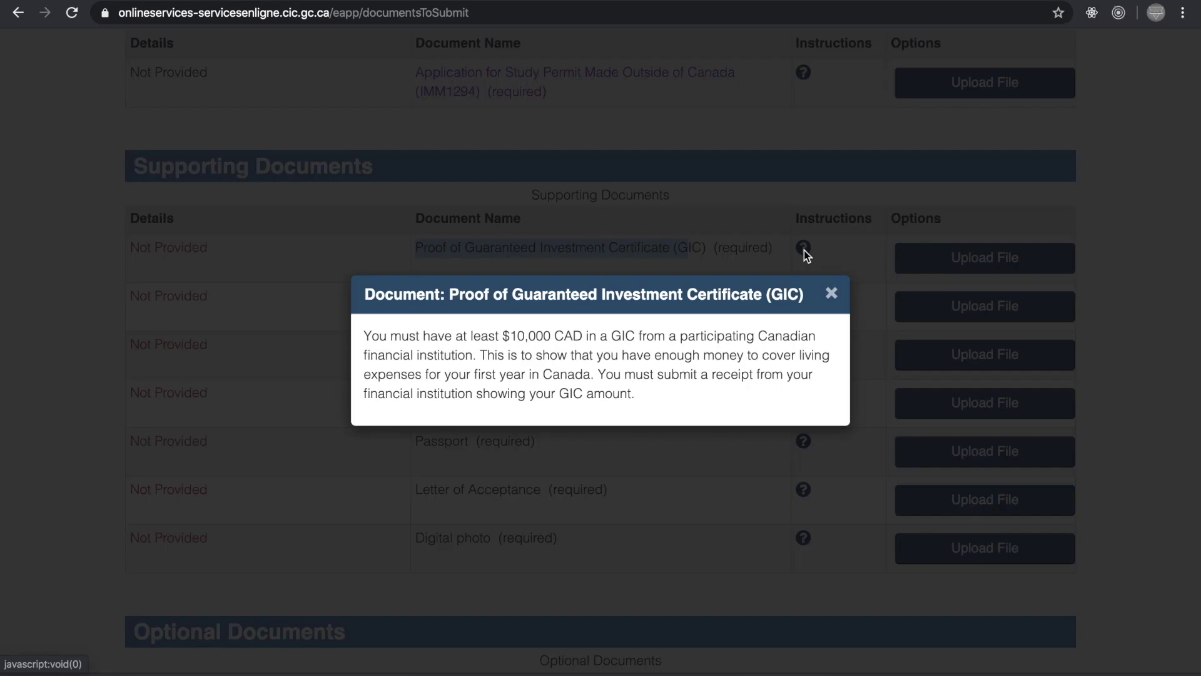
left_click_drag(363, 330, 588, 338)
left_click(582, 339)
left_click_drag(551, 338, 500, 336)
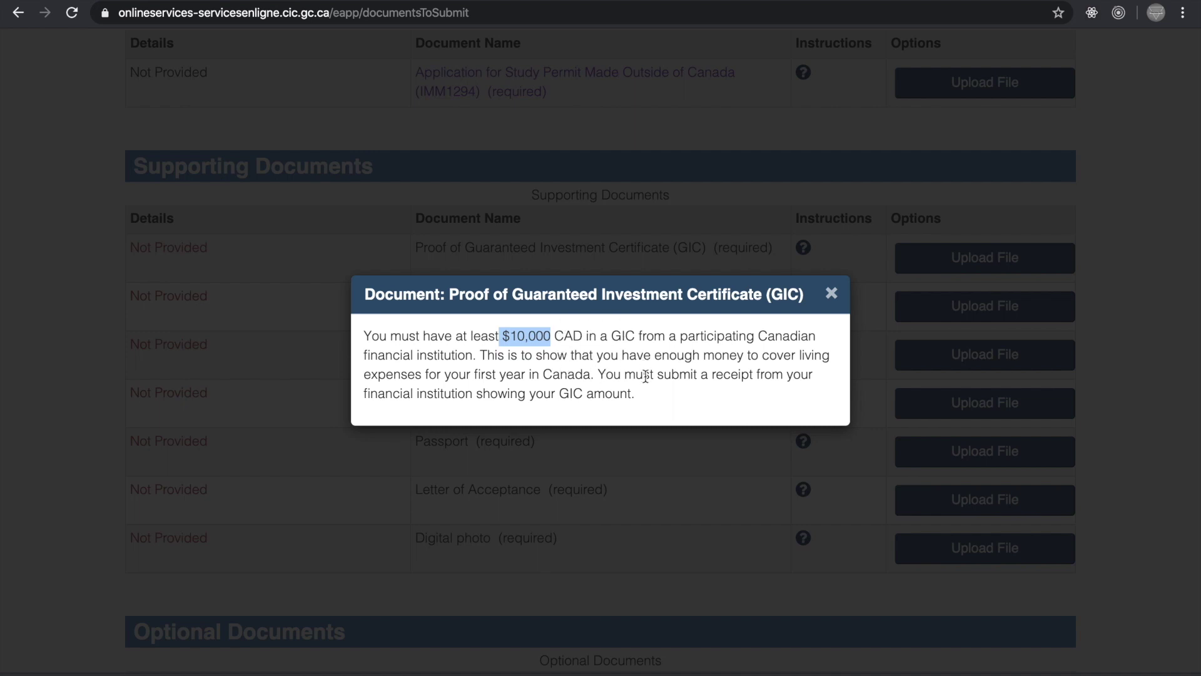
left_click(833, 294)
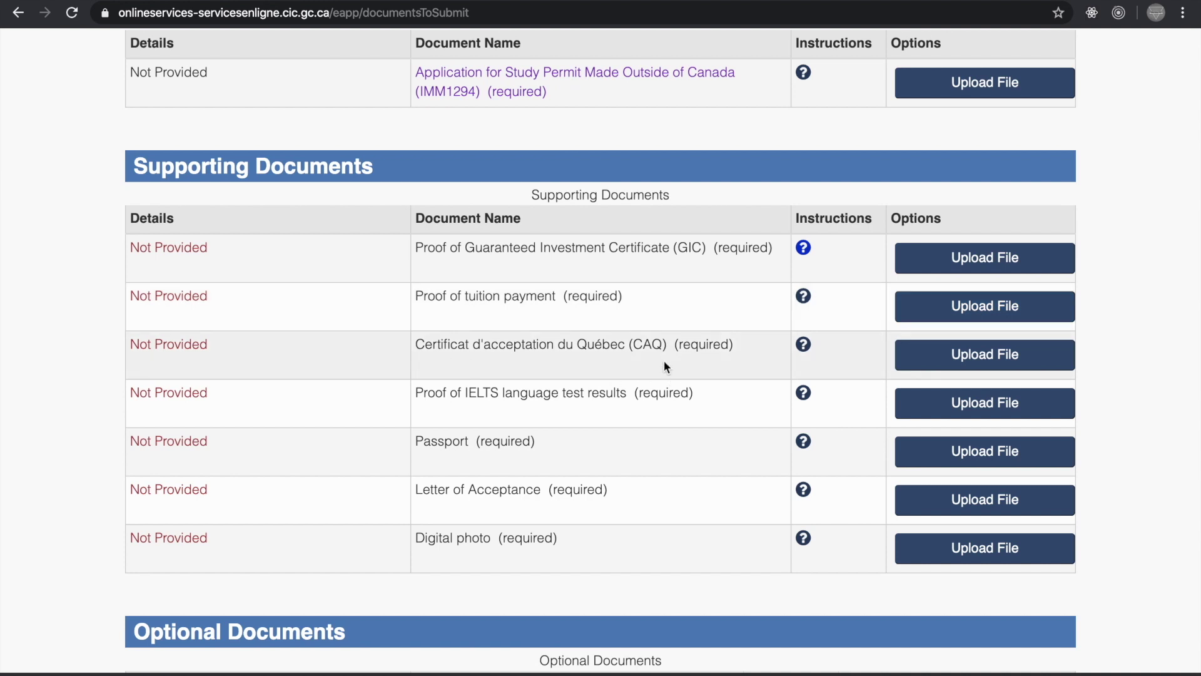
Step: Read the instructions for the Certificat d'acceptation du Québec (CAQ) supporting document and close them
left_click_drag(669, 345, 415, 345)
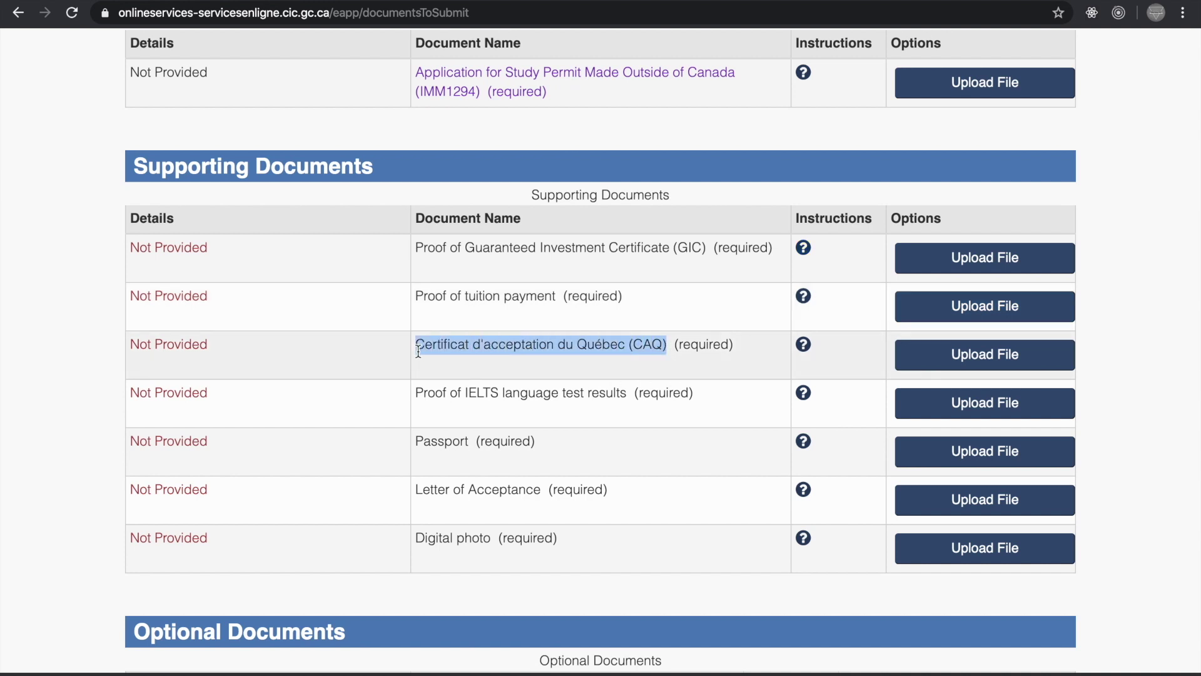
left_click(806, 346)
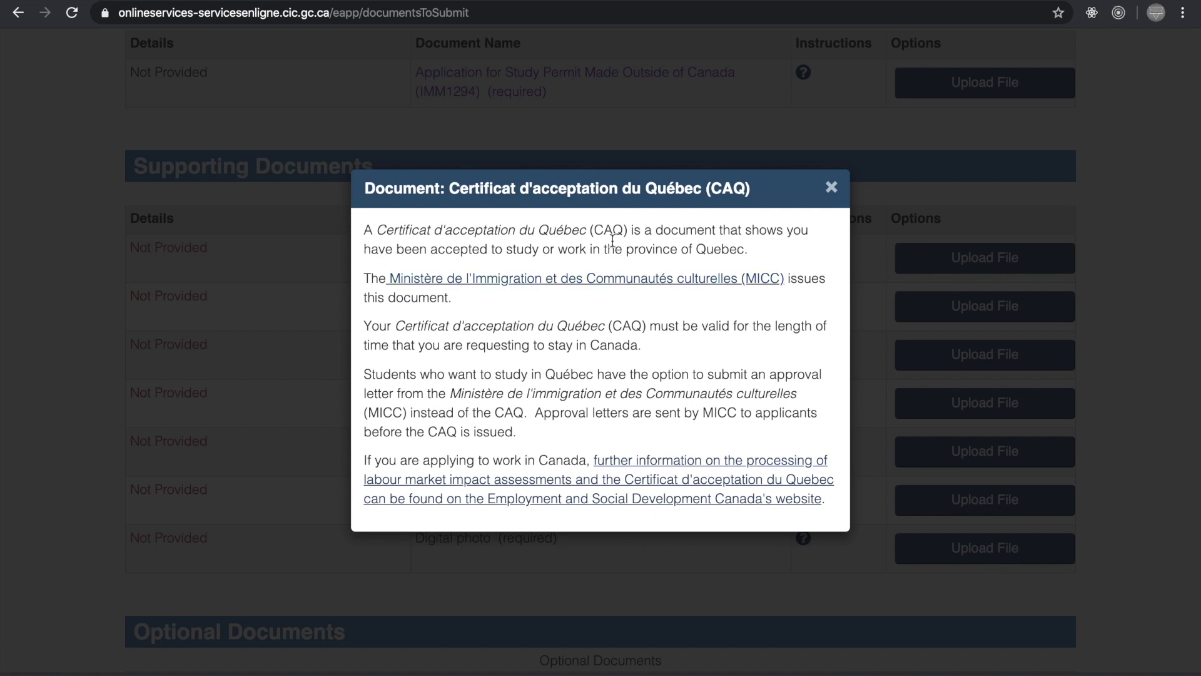
left_click_drag(593, 229, 631, 232)
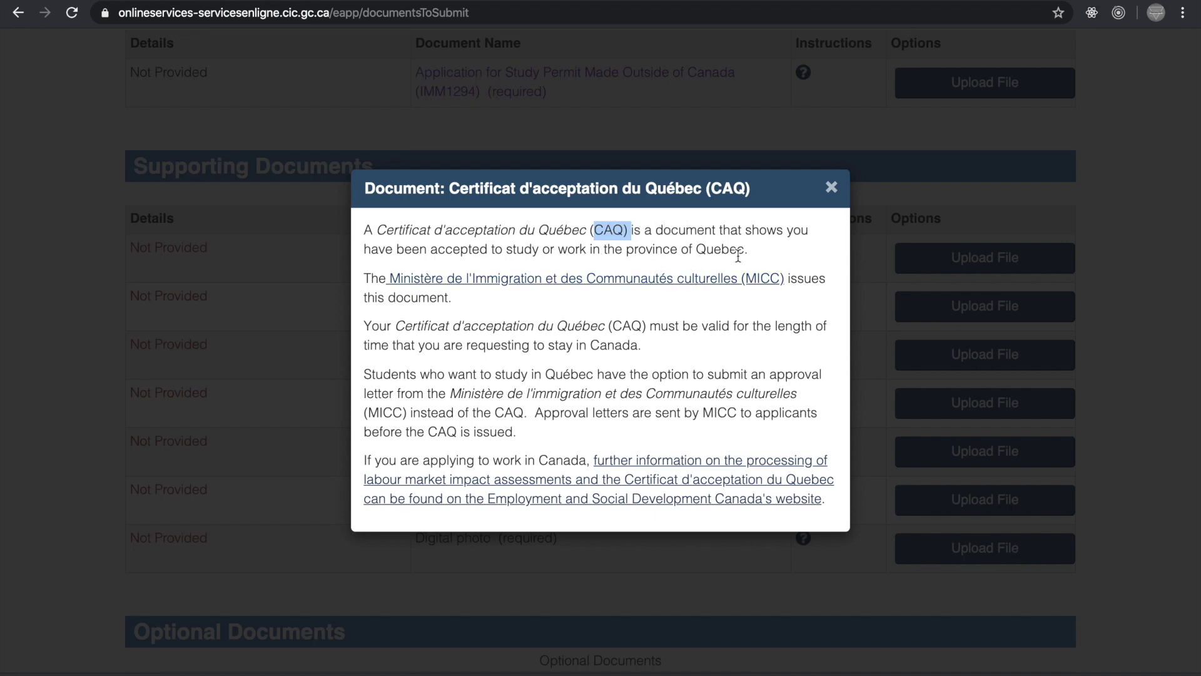
left_click_drag(762, 194, 695, 189)
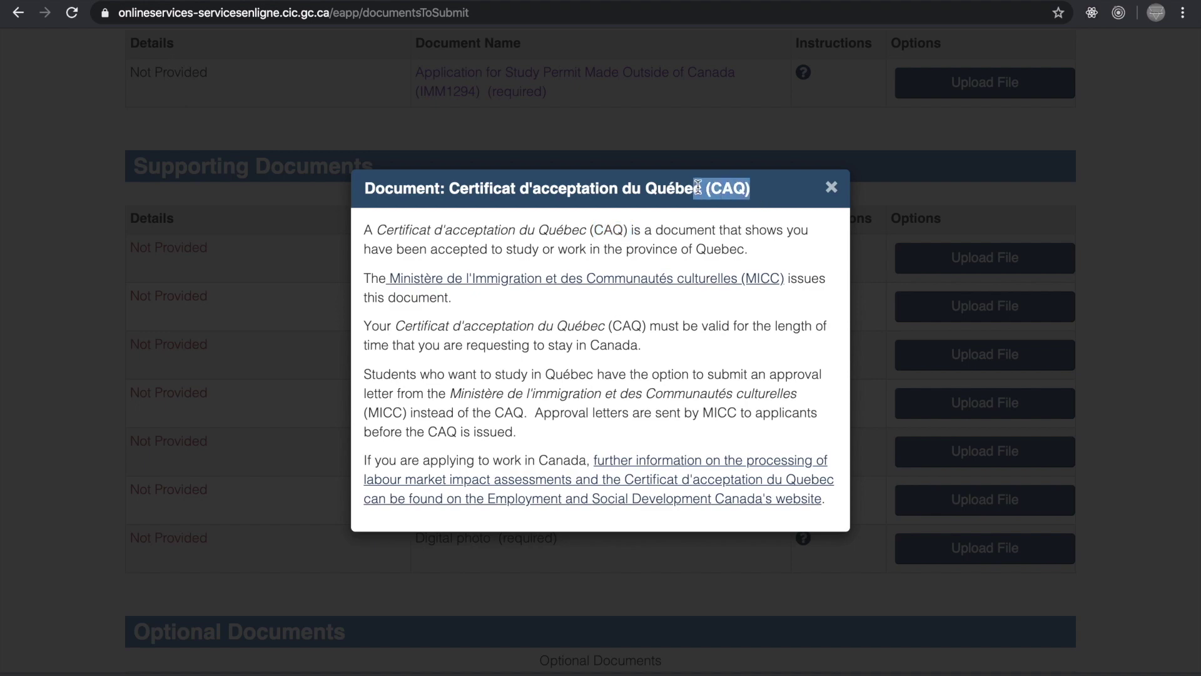
left_click(832, 189)
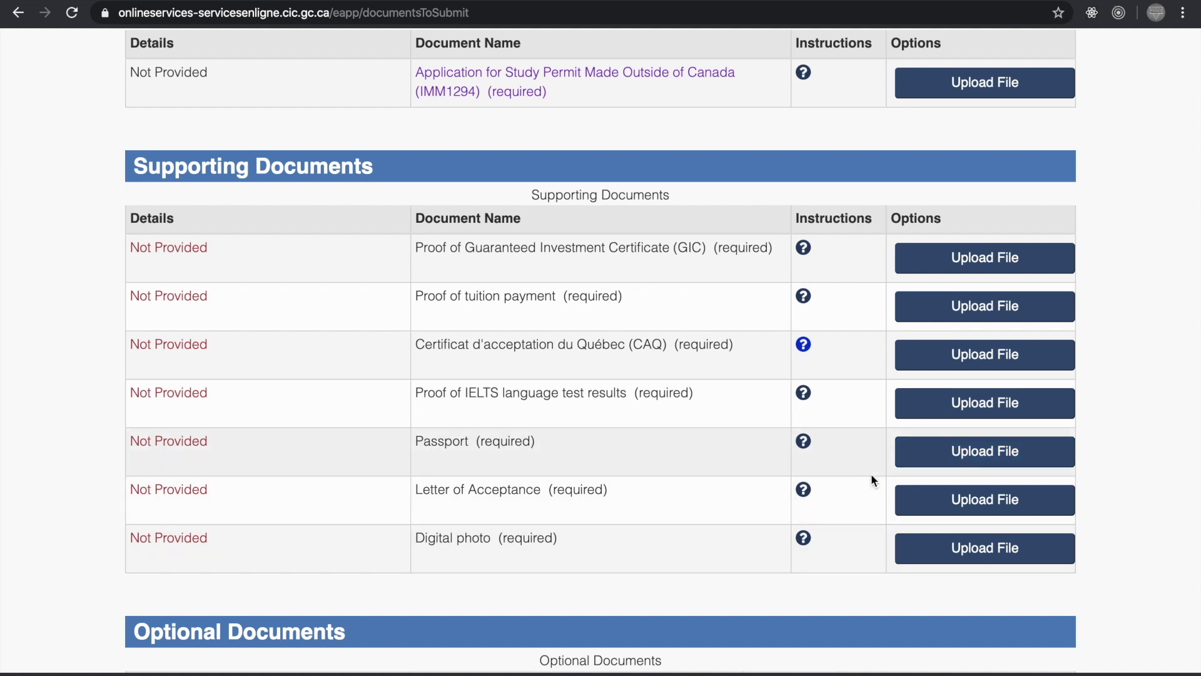
Step: Read the Digital photo instructions, checking how recent the photo must be and the minimum final frame size
scroll(774, 461, "down", 1)
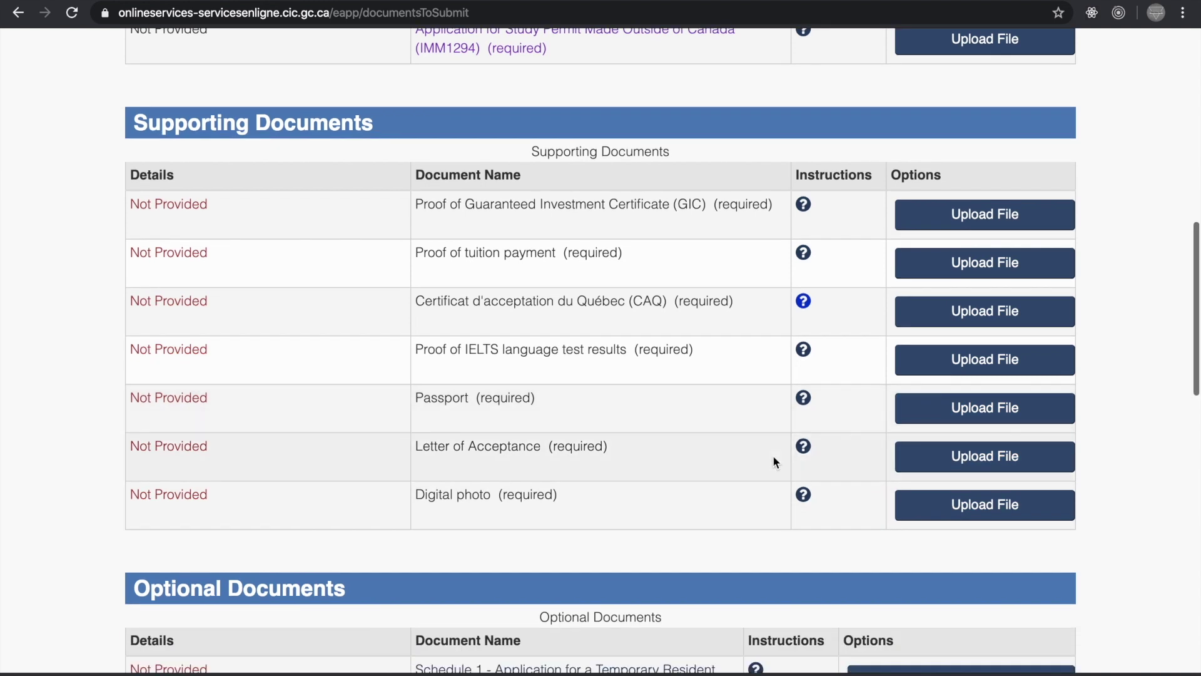
left_click(803, 495)
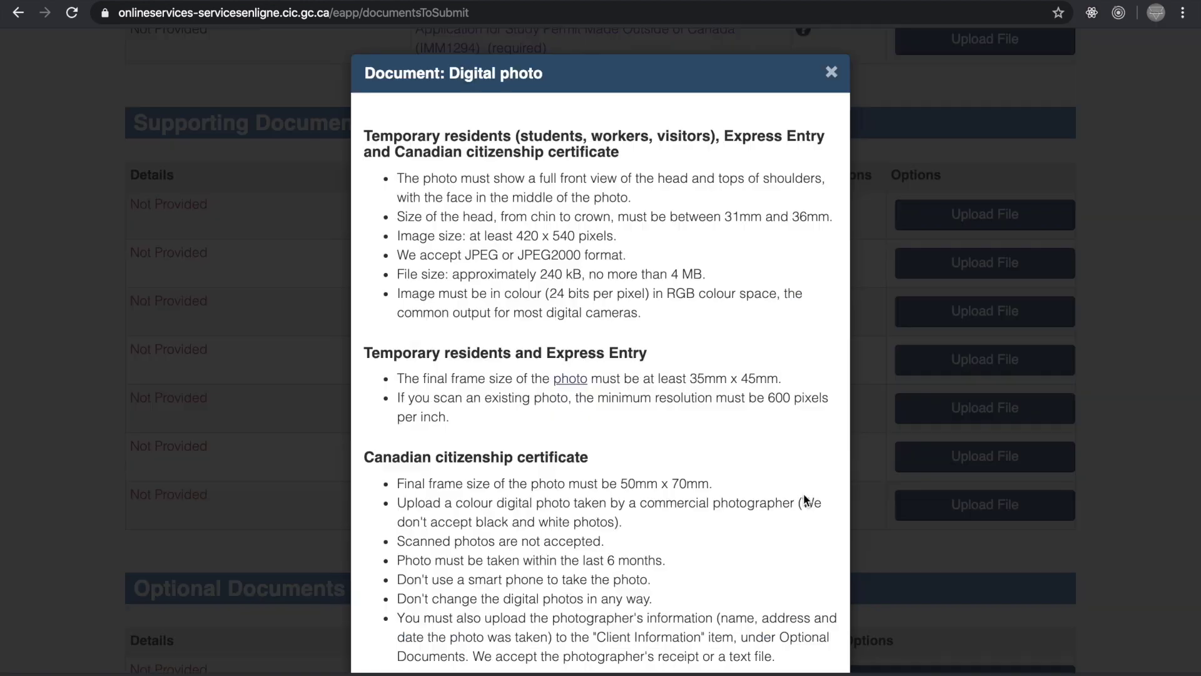
scroll(696, 425, "down", 1)
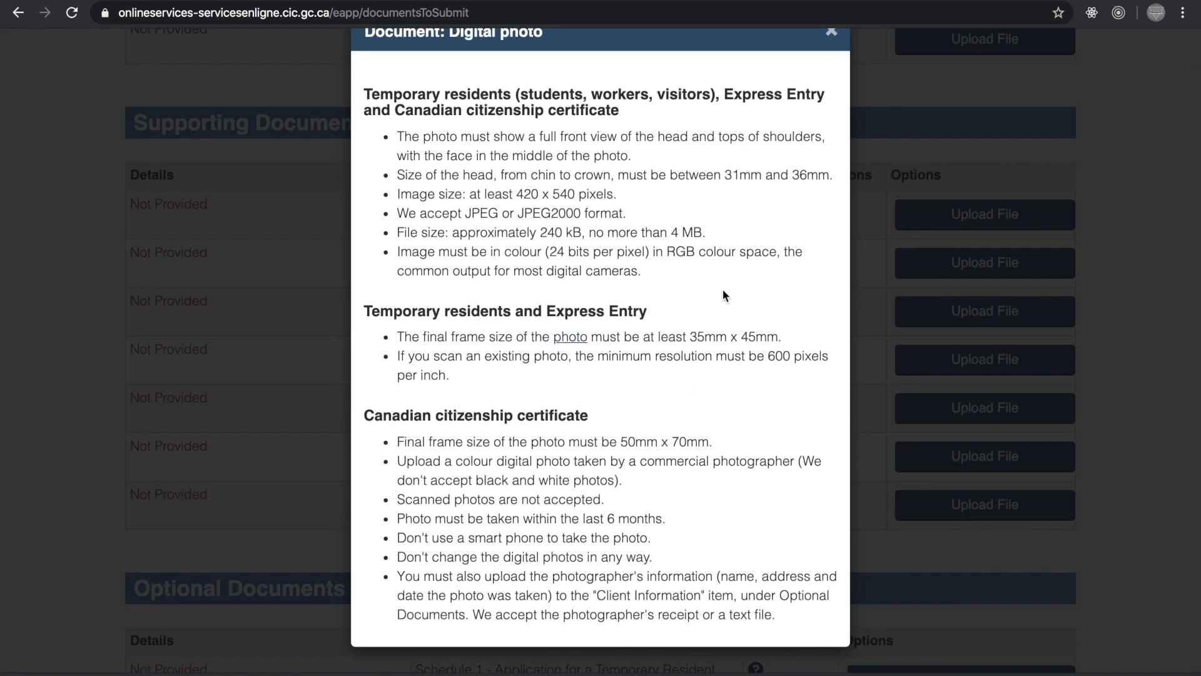
left_click_drag(607, 519, 668, 520)
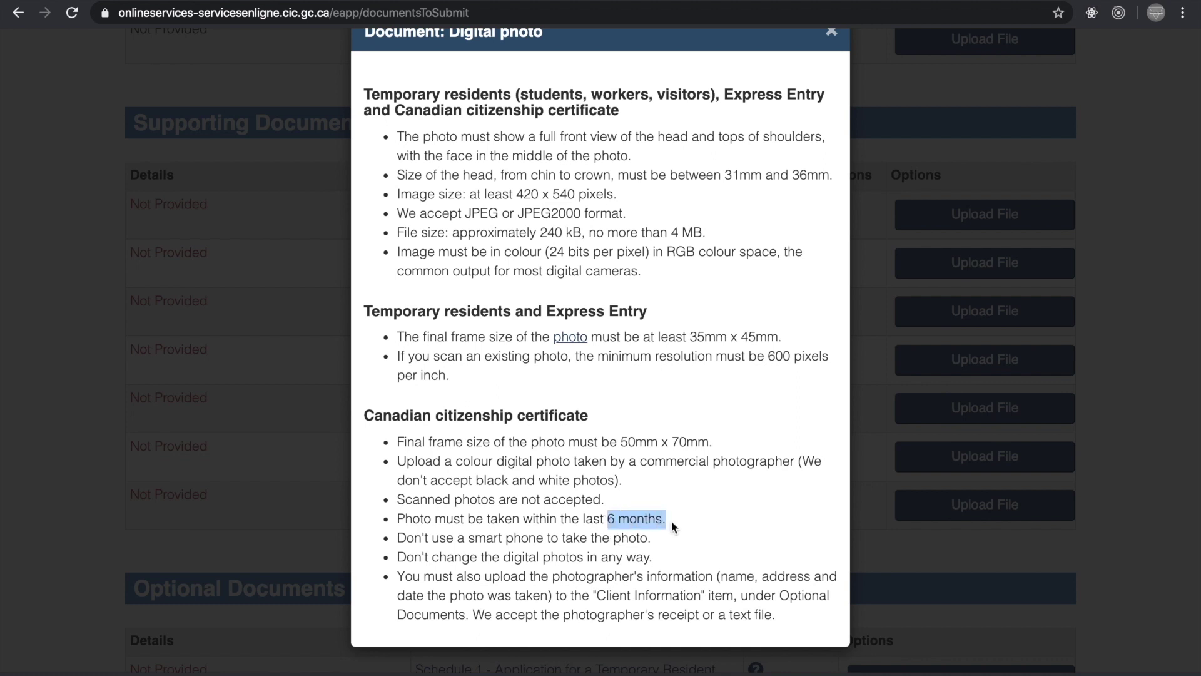
left_click_drag(690, 337, 772, 335)
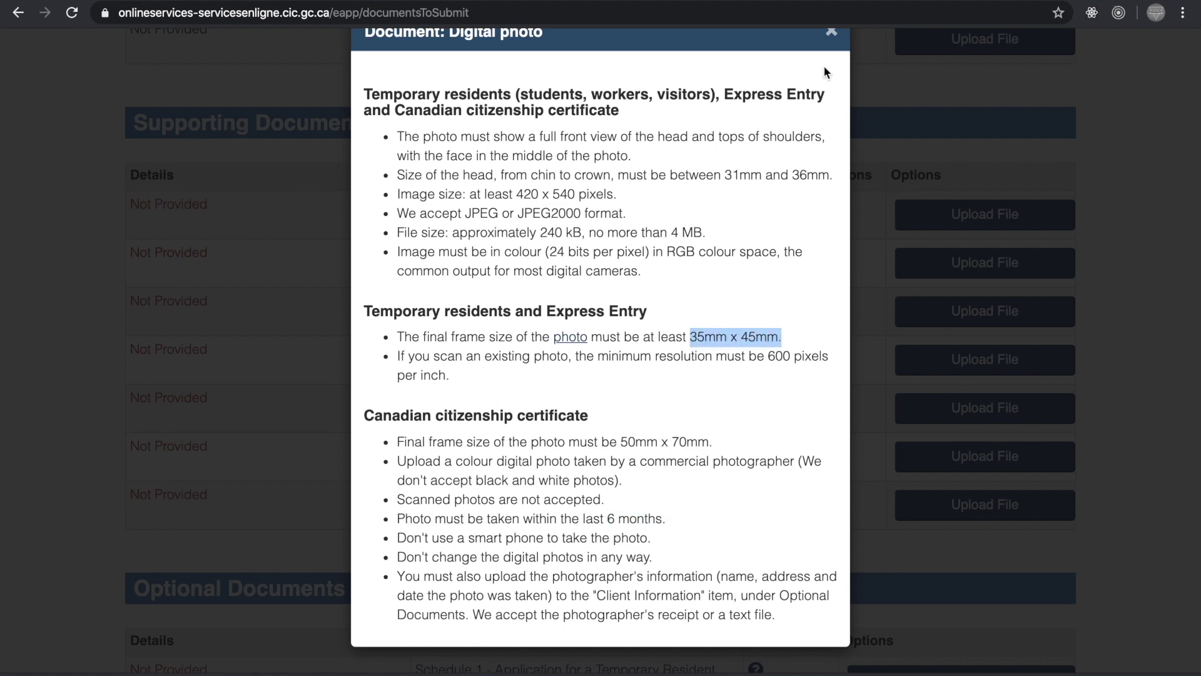
Step: Close the Digital photo instructions, then view the optional Schedule 1 form (IMM 5257) and return to the document checklist
left_click(833, 37)
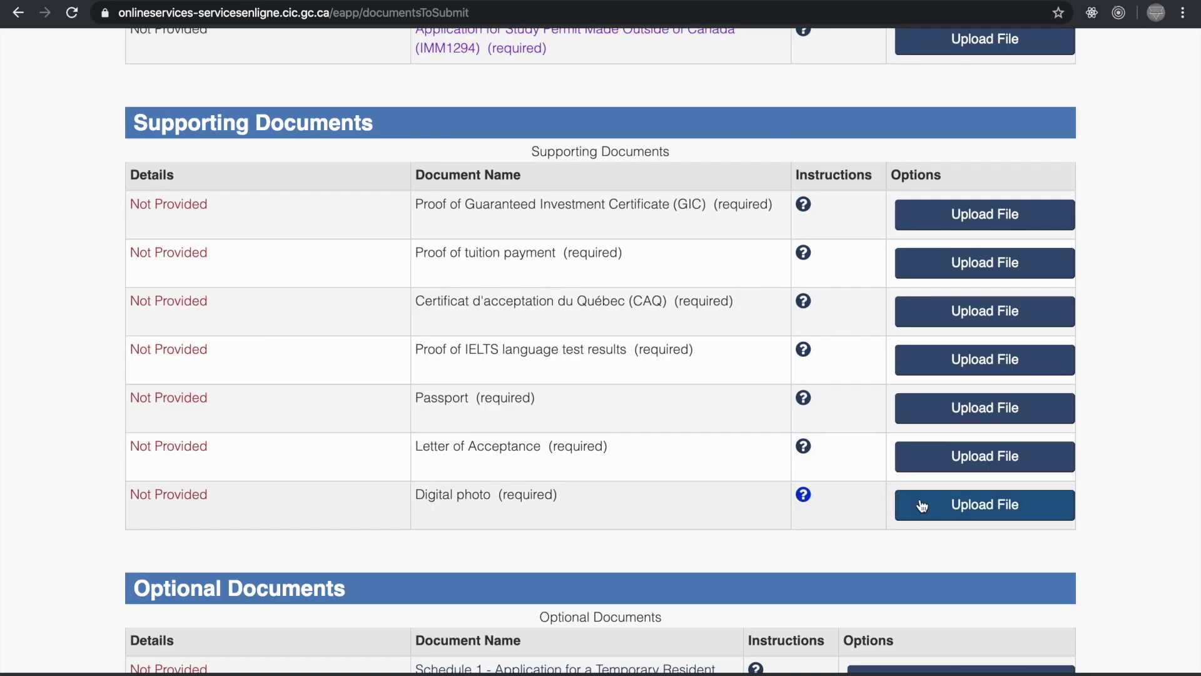
scroll(820, 488, "down", 3)
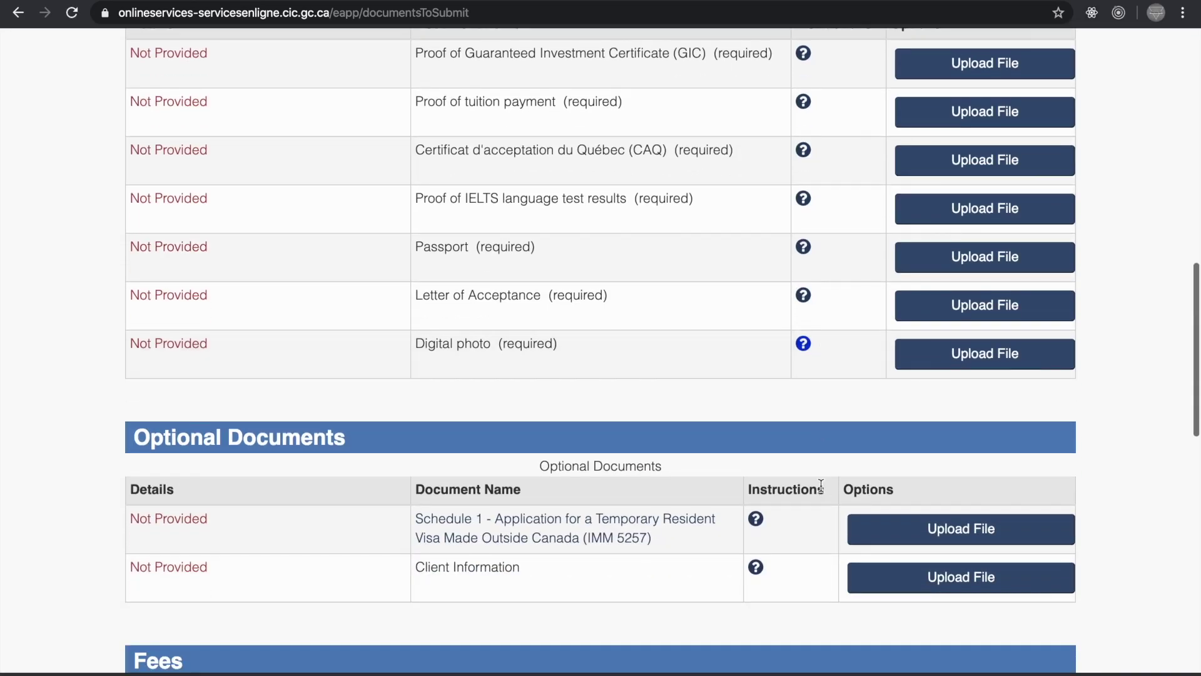
left_click(617, 523)
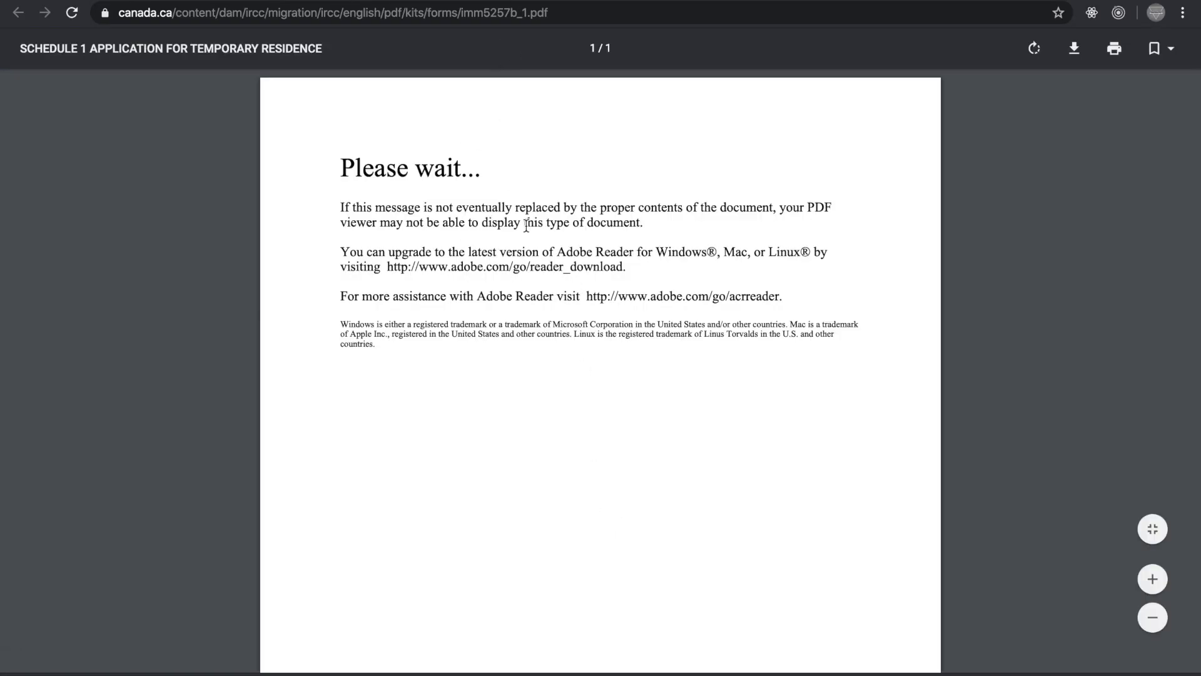
left_click_drag(557, 251, 634, 249)
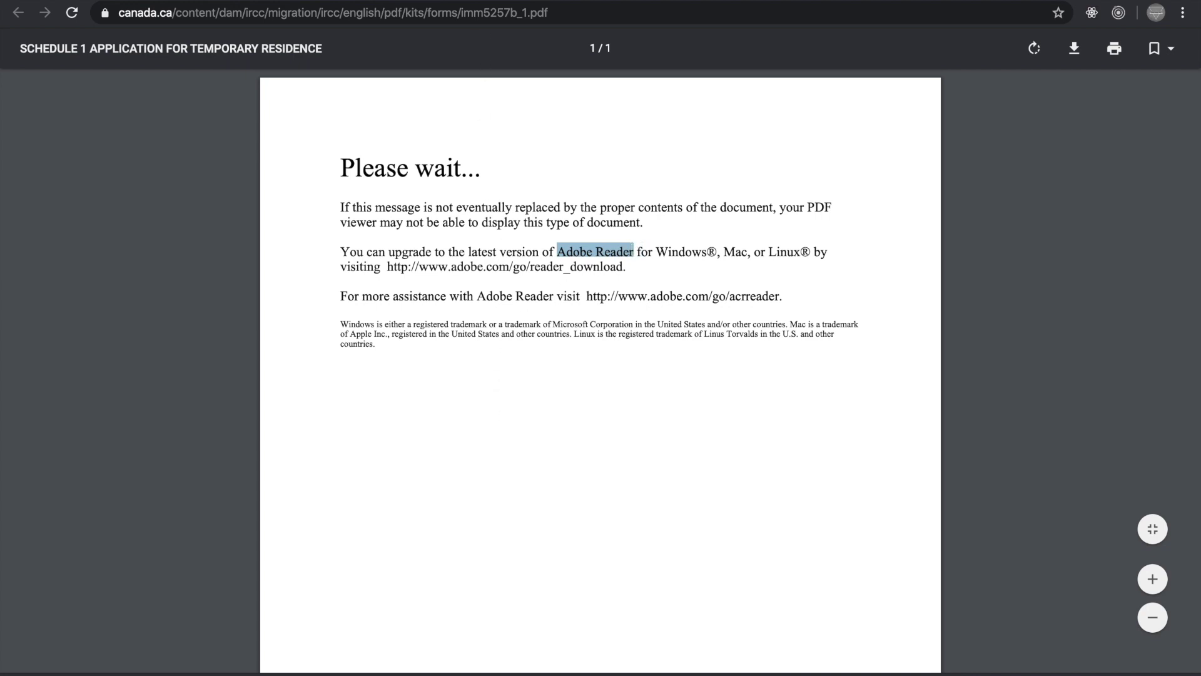
key("ctrl+Tab")
key("ctrl+Tab")
key("ctrl+Tab")
key("ctrl+Tab")
key("ctrl+Tab")
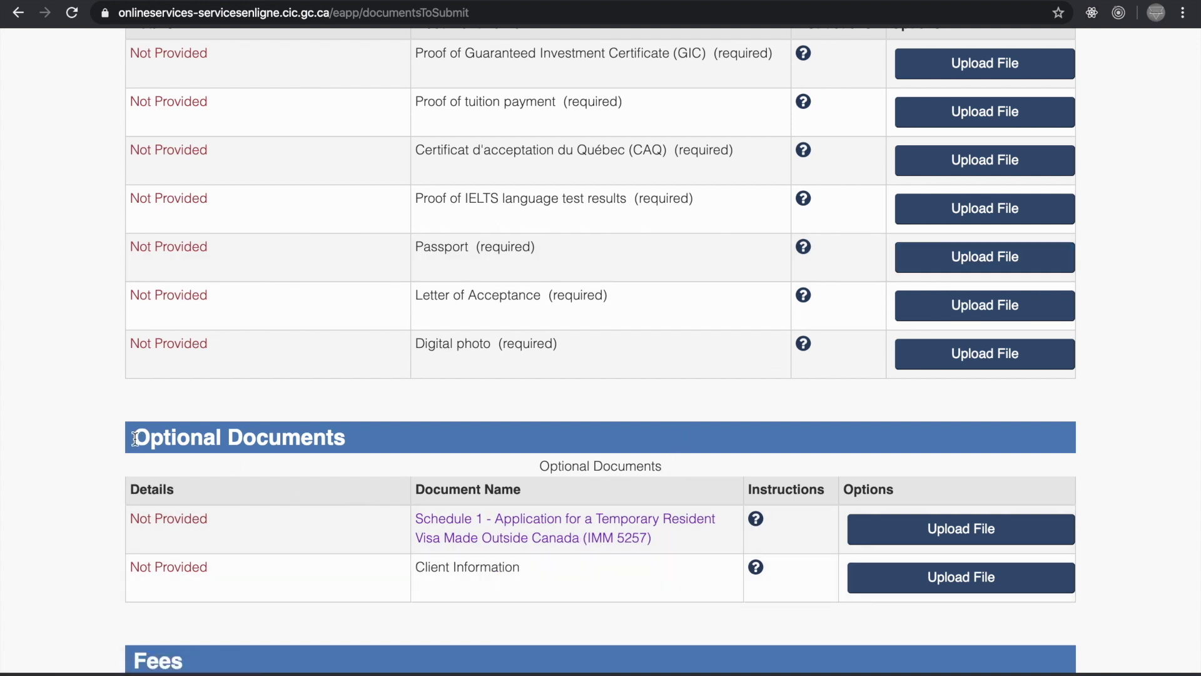
Step: Review the optional documents, including Client Information, and the fees for the study permit and biometrics
left_click_drag(133, 443, 333, 433)
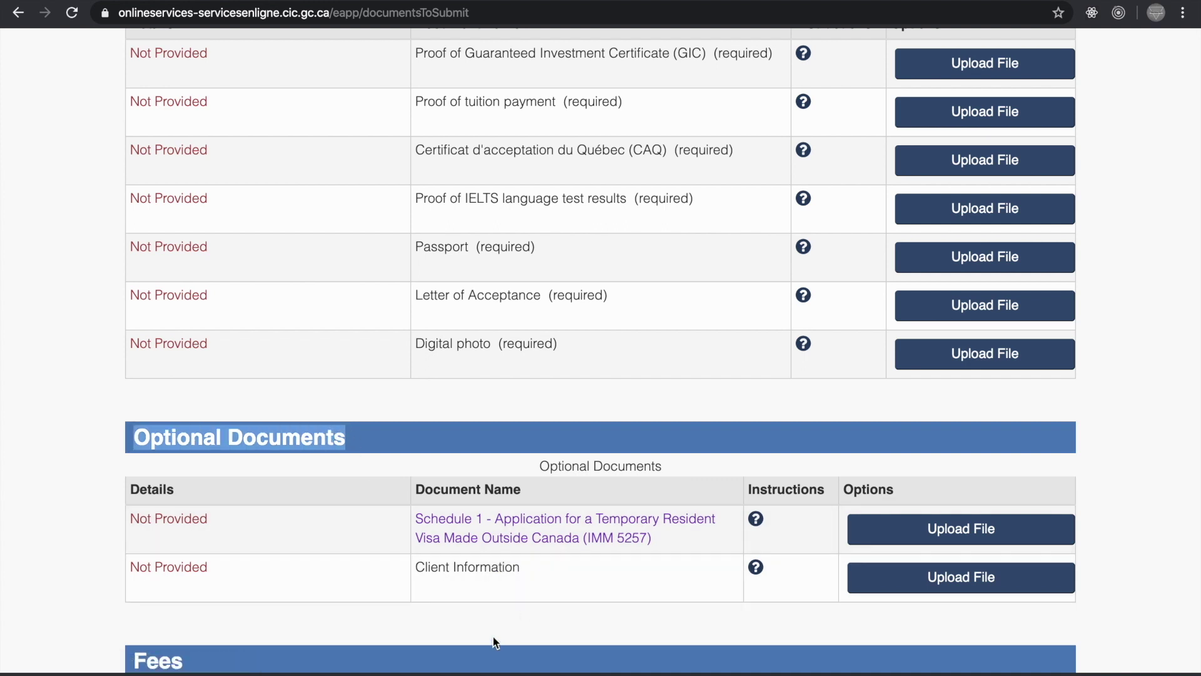
left_click_drag(525, 565, 412, 565)
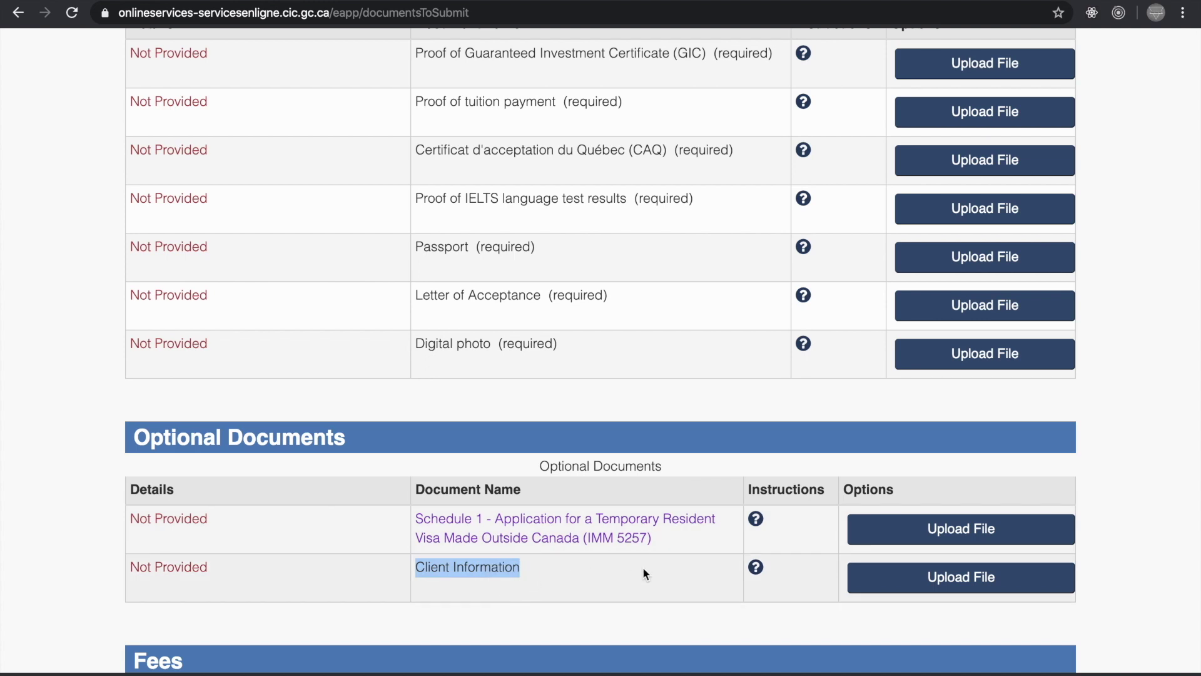
scroll(644, 571, "down", 7)
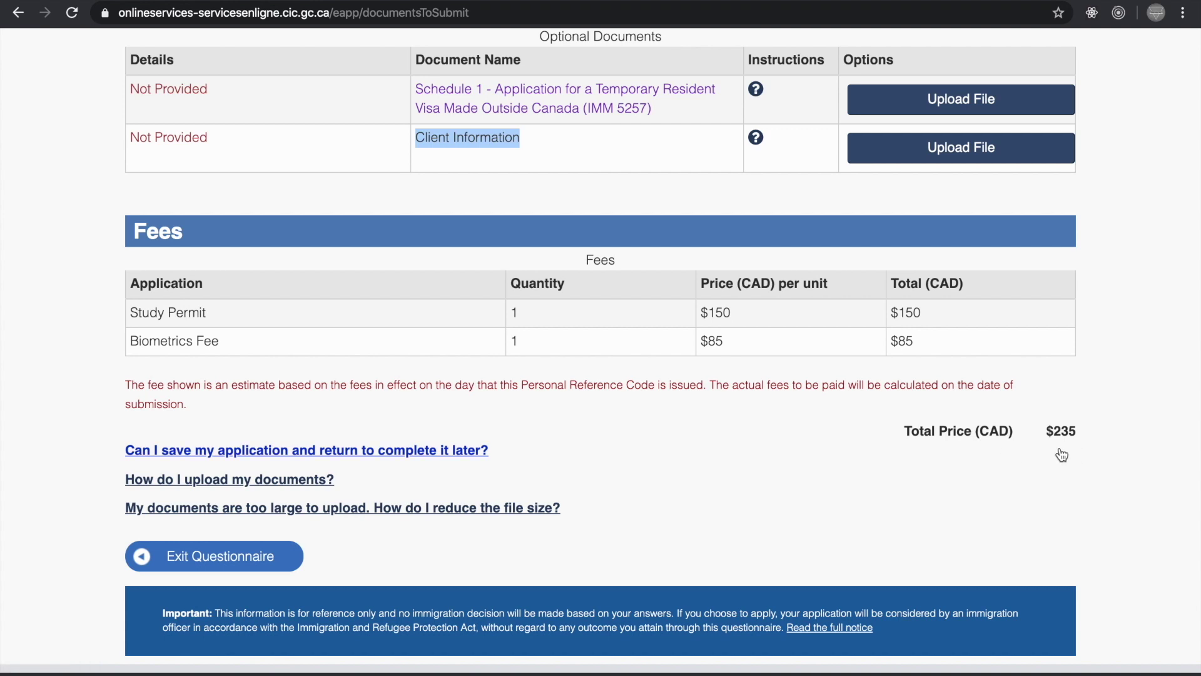
scroll(1047, 455, "down", 4)
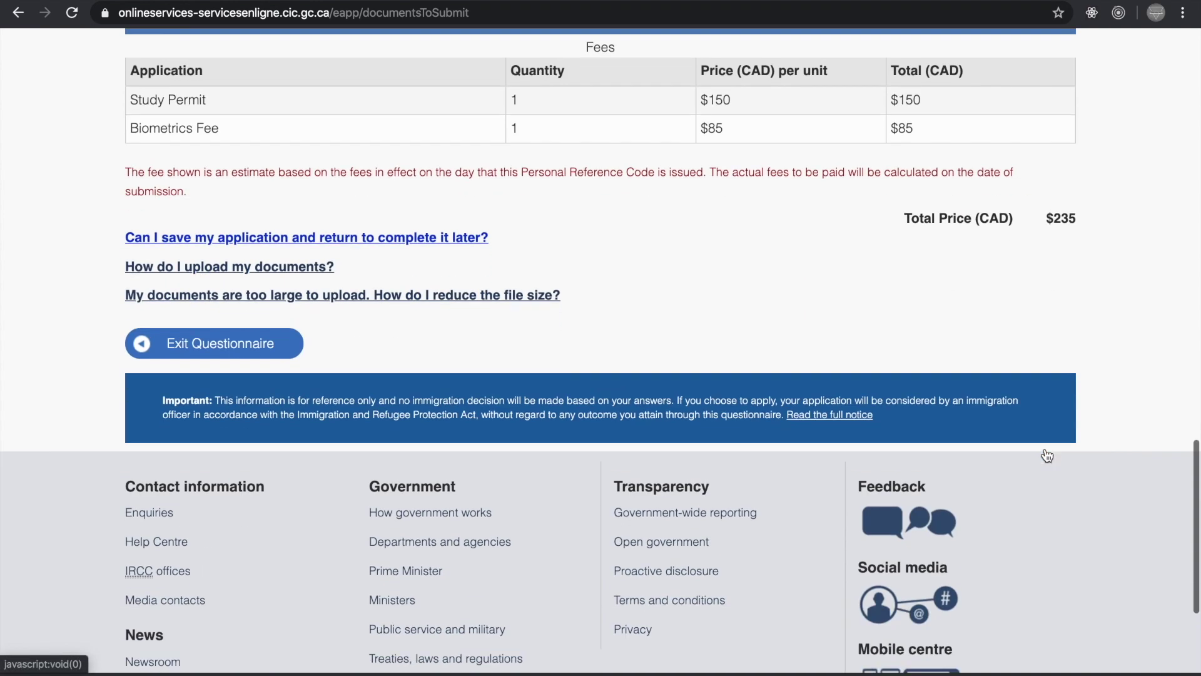
scroll(1047, 456, "up", 8)
scroll(1045, 448, "up", 7)
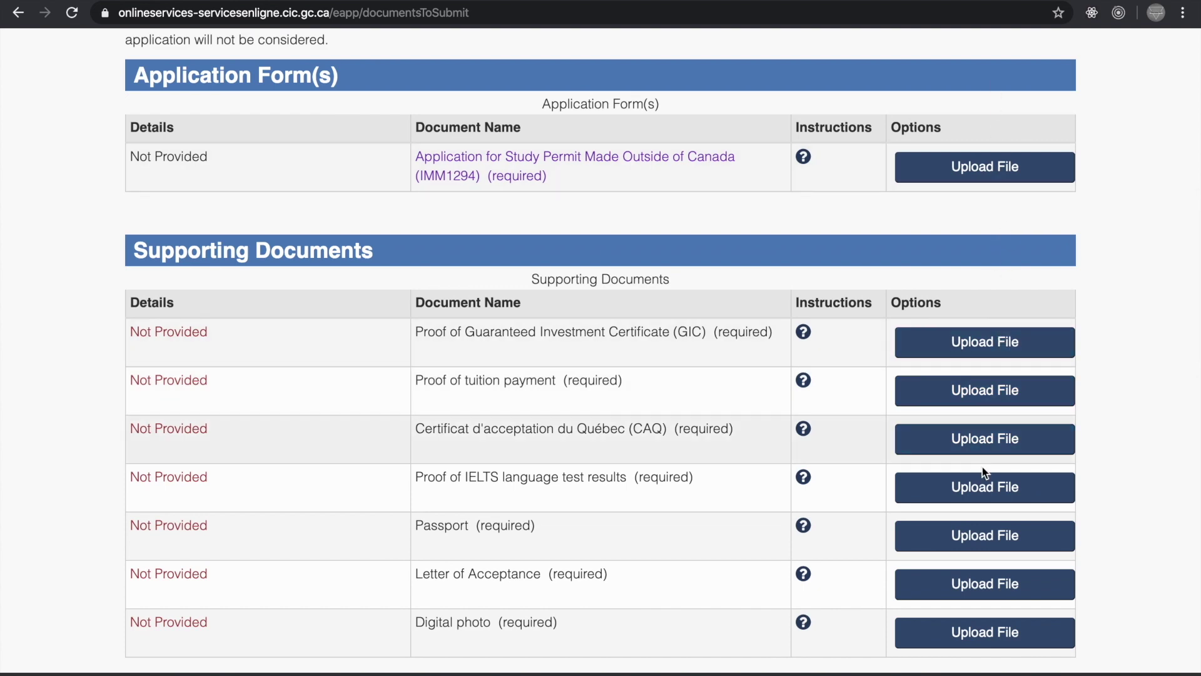
scroll(982, 469, "down", 7)
scroll(980, 486, "down", 7)
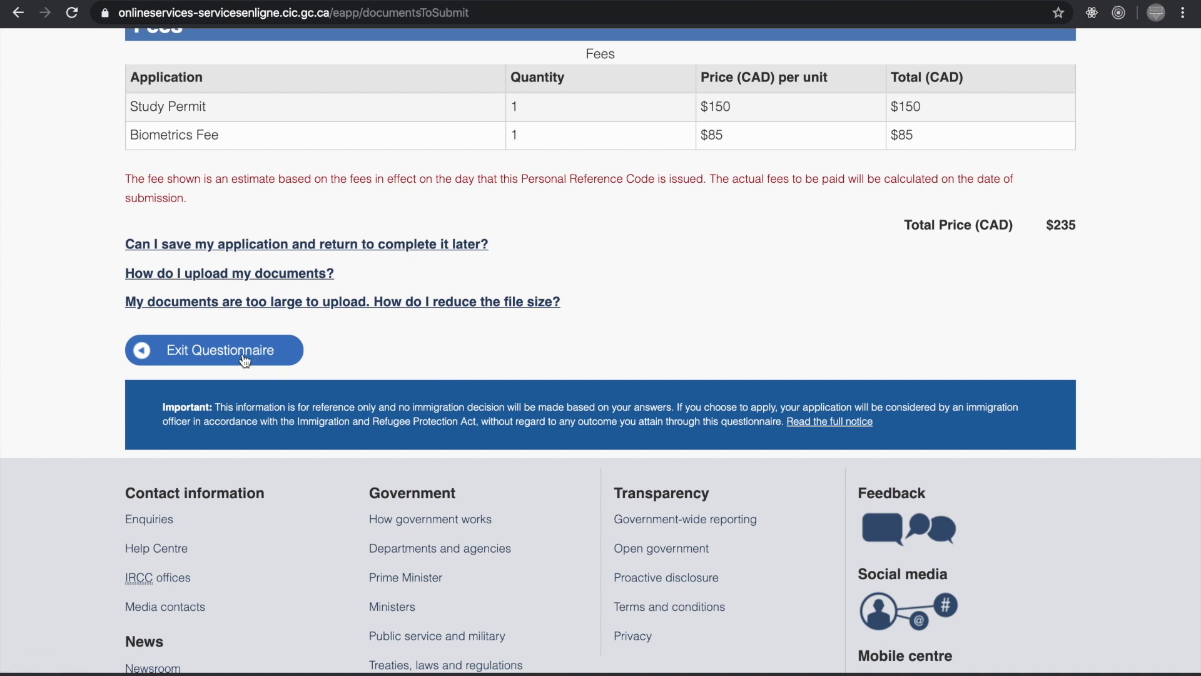
Step: Exit the questionnaire to the account home page and check the days left to submit the saved application
left_click(245, 361)
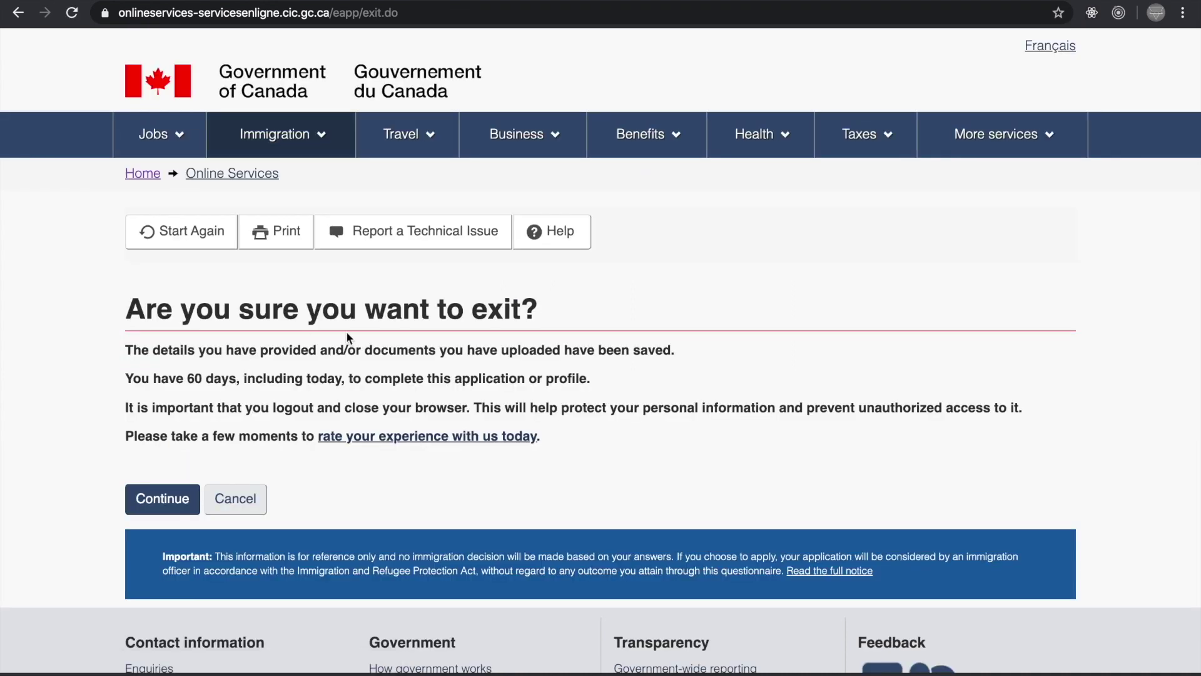
left_click(161, 500)
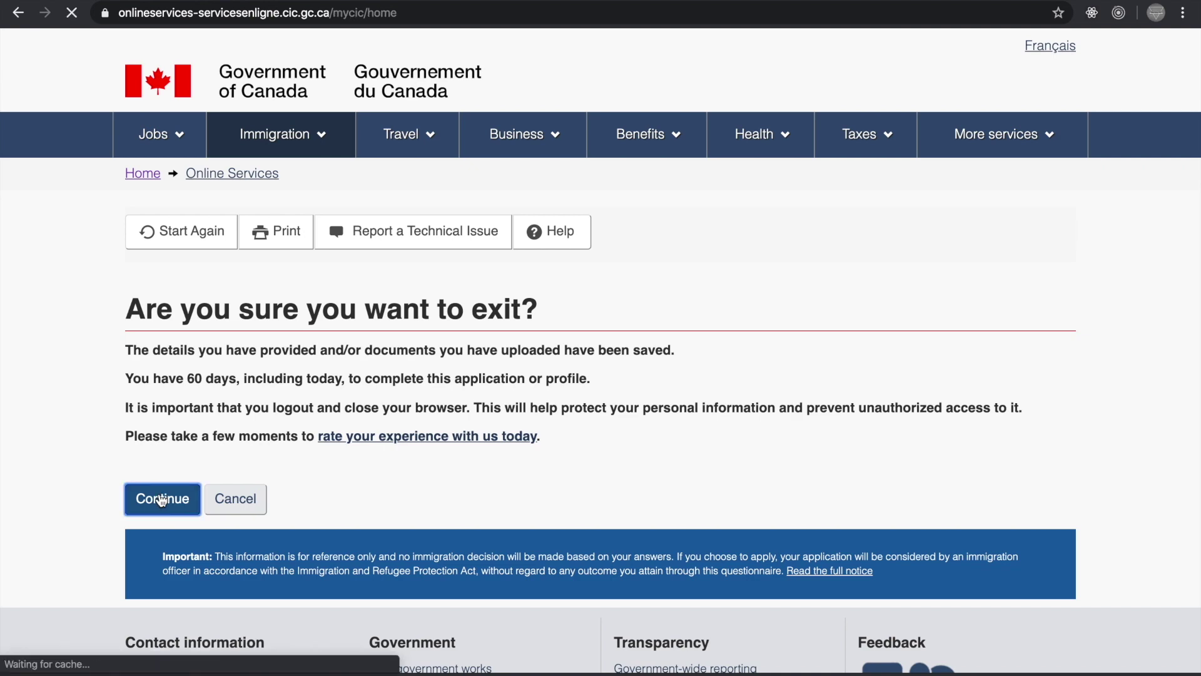
scroll(389, 460, "down", 5)
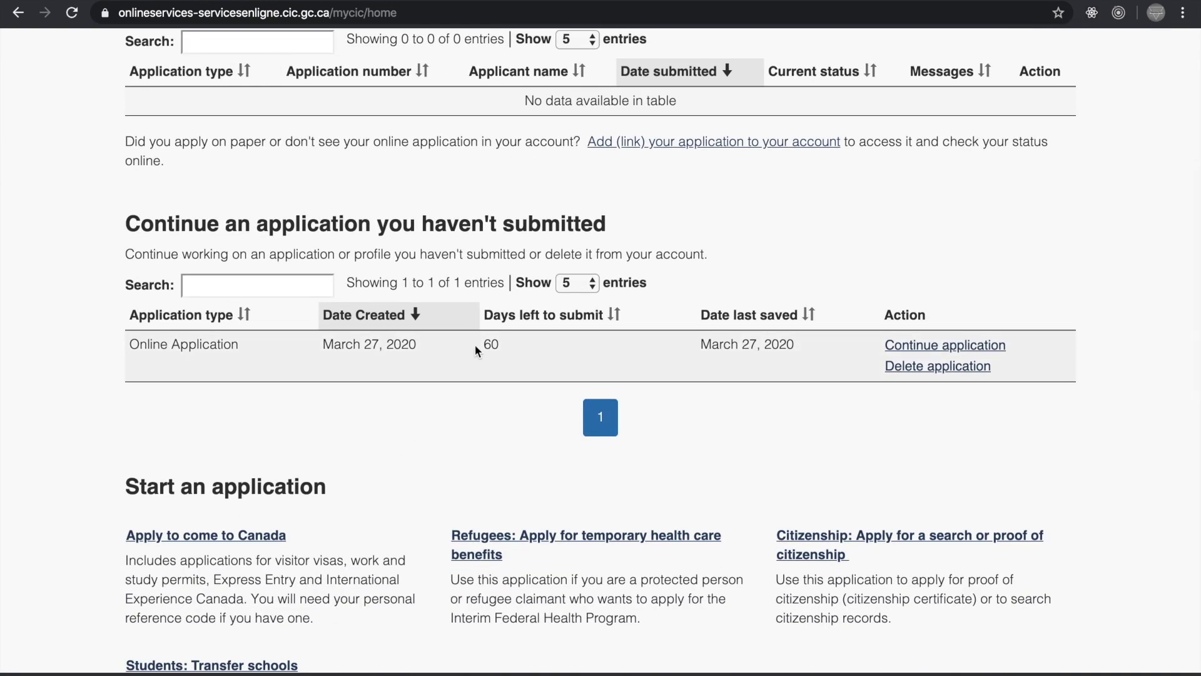
double_click(492, 343)
Step: Resume the unsubmitted online application and continue past the answer review and submission instructions to the document checklist
left_click(952, 352)
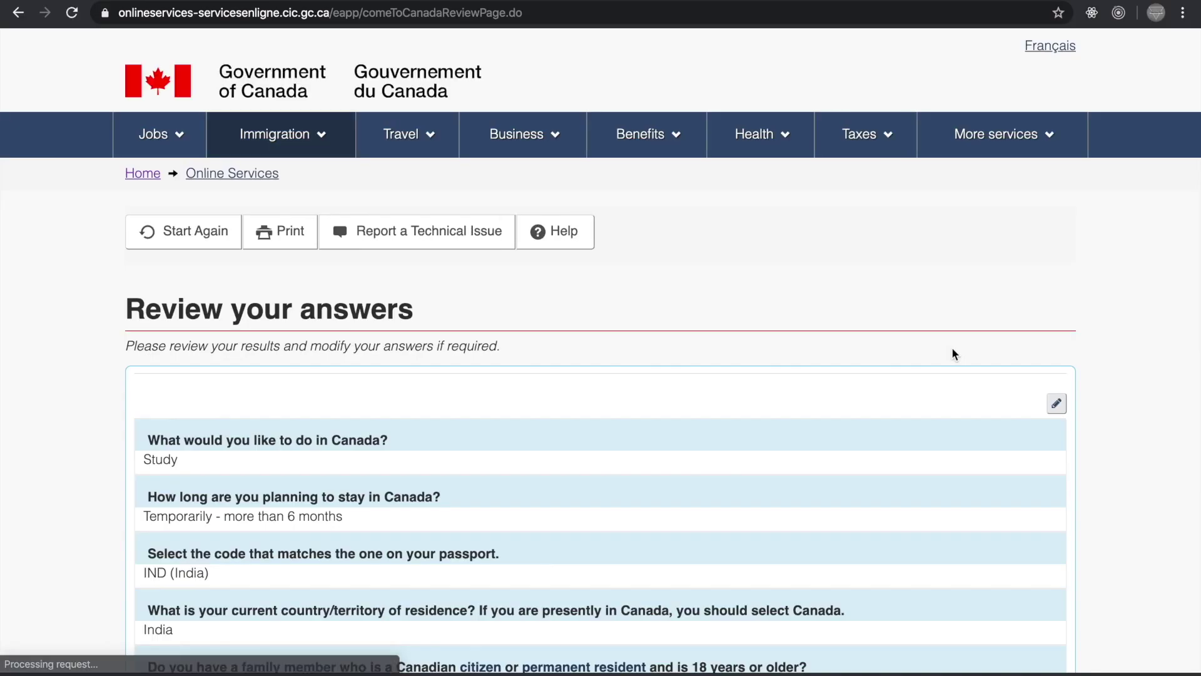
scroll(854, 422, "down", 10)
scroll(856, 425, "down", 20)
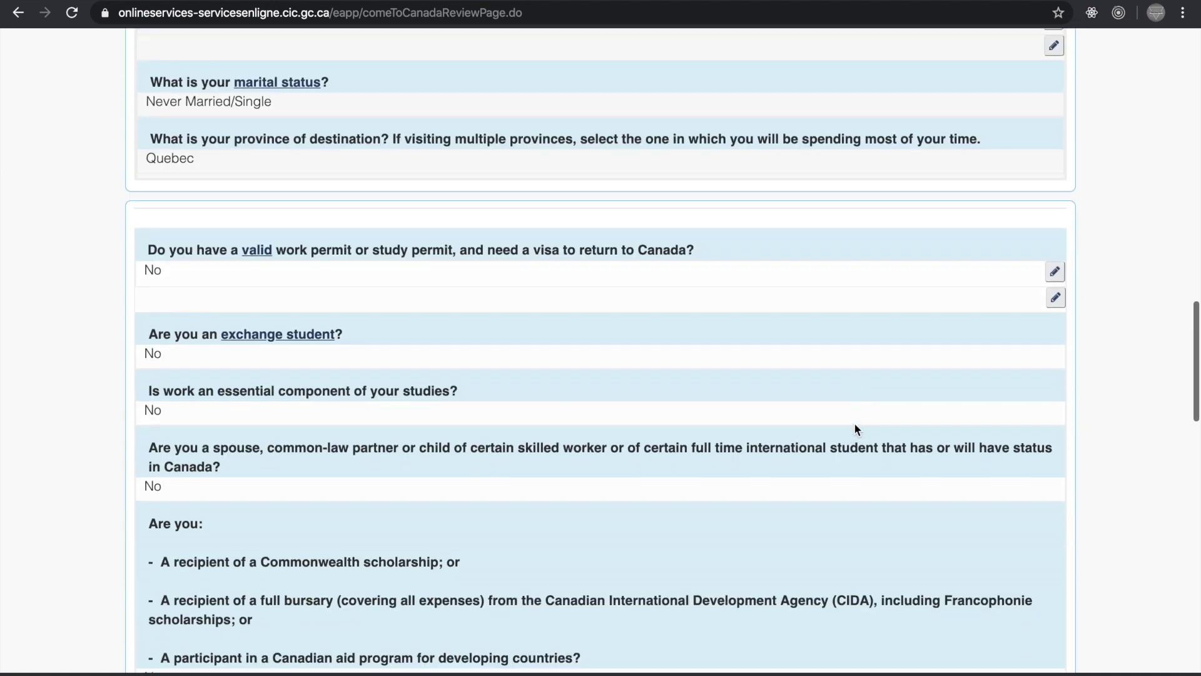
scroll(855, 428, "down", 2)
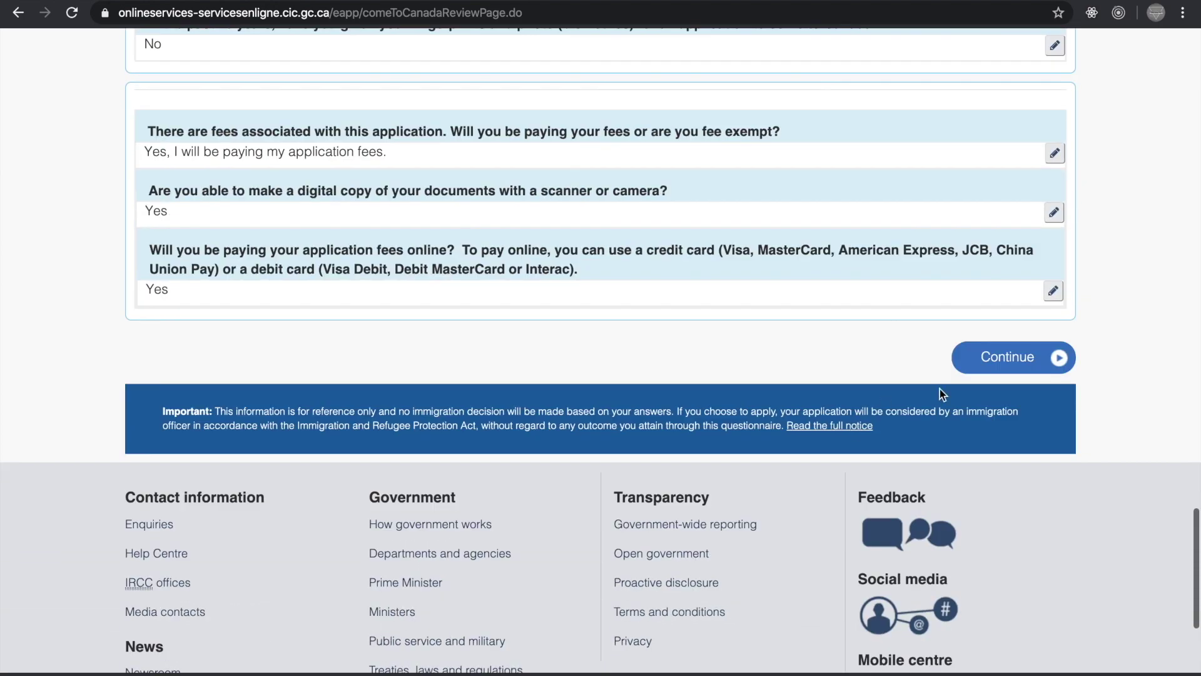
left_click(1016, 358)
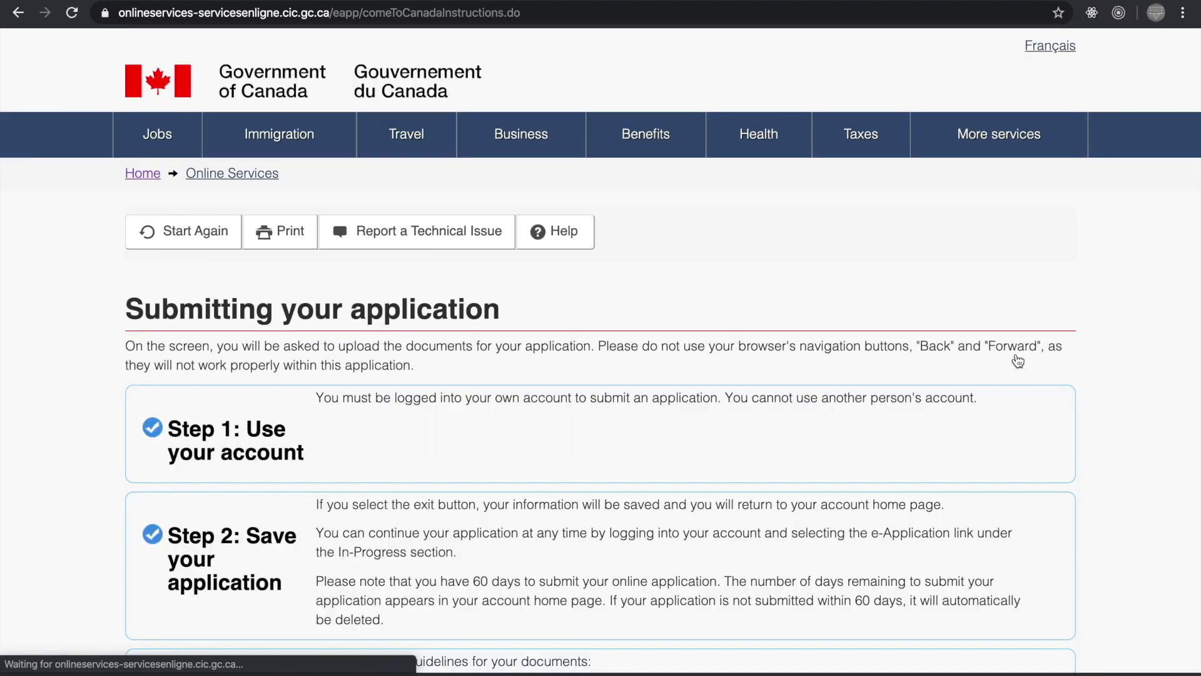
scroll(908, 437, "down", 4)
scroll(908, 436, "down", 15)
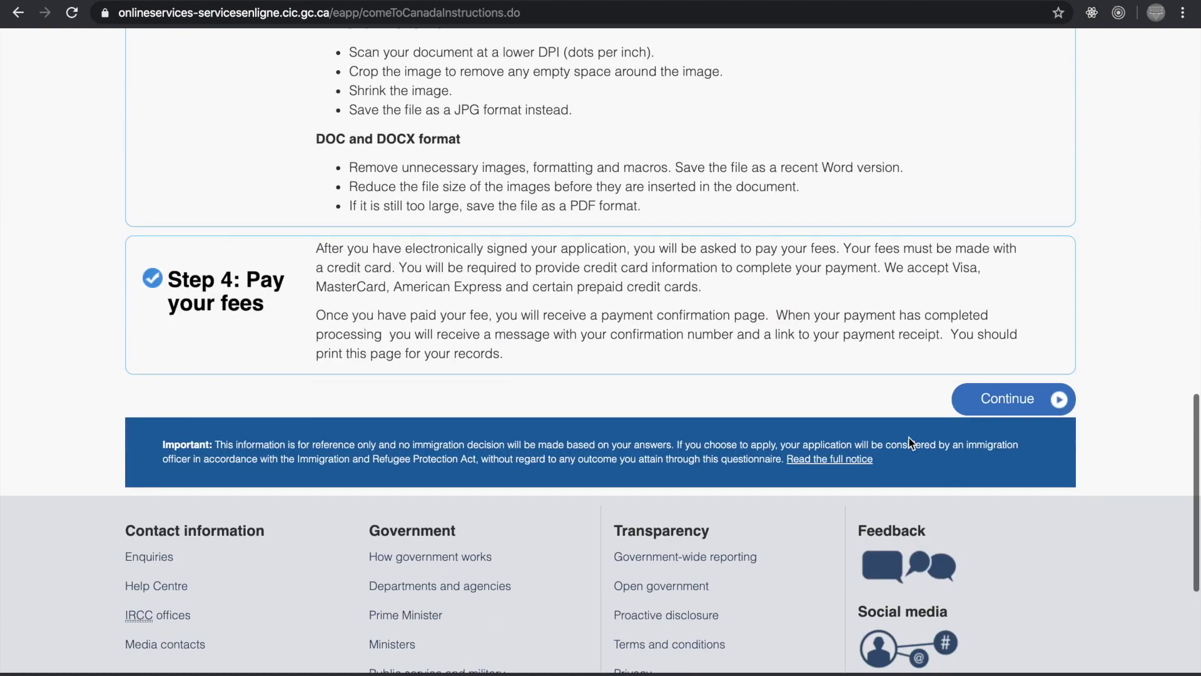
left_click(1001, 390)
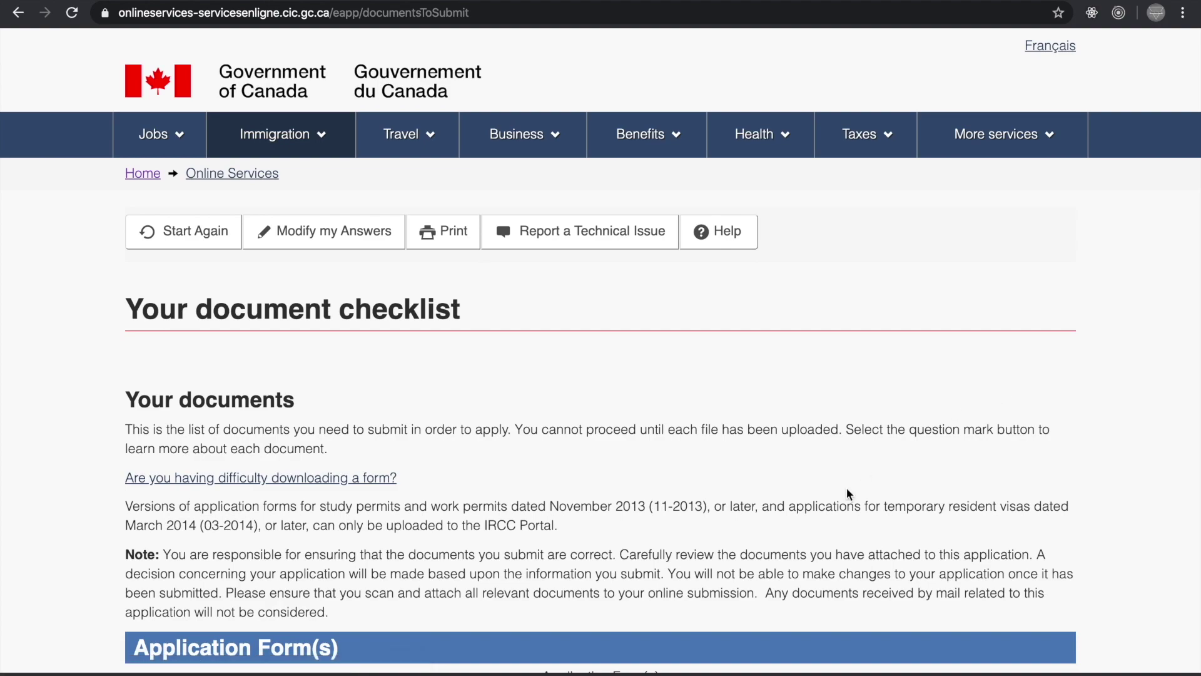
Step: Look over the resumed application's document checklist, from the required and optional documents to the total fees
scroll(850, 482, "down", 10)
scroll(847, 486, "down", 15)
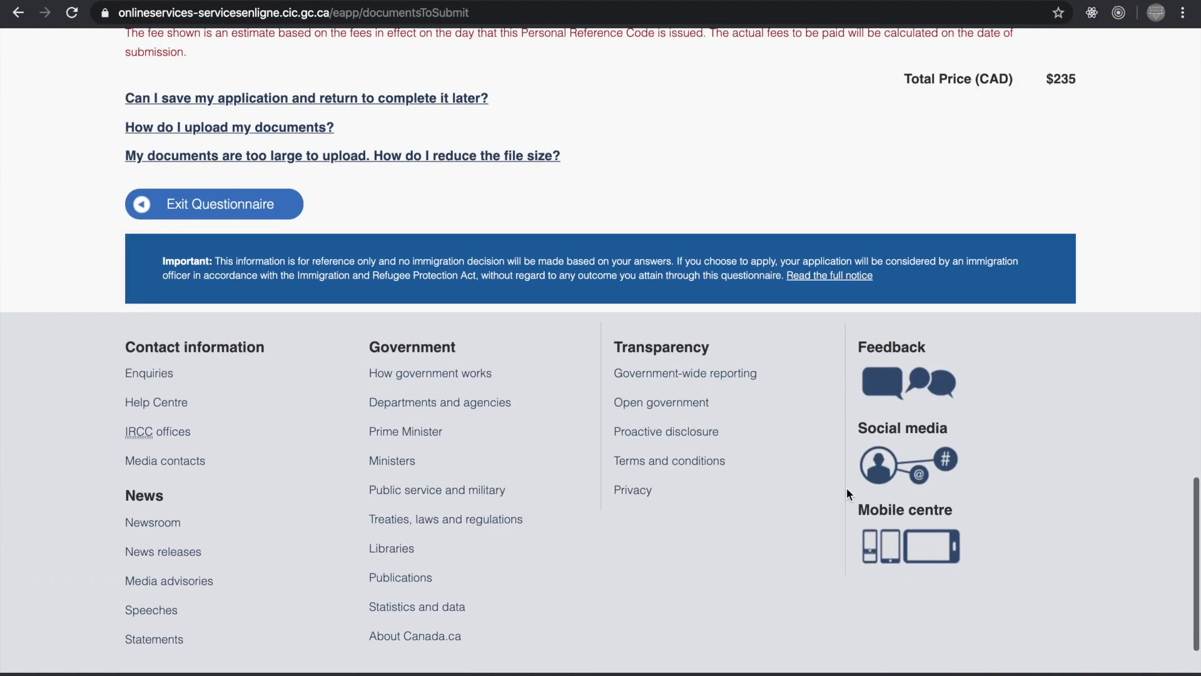
scroll(847, 487, "up", 5)
scroll(847, 493, "up", 12)
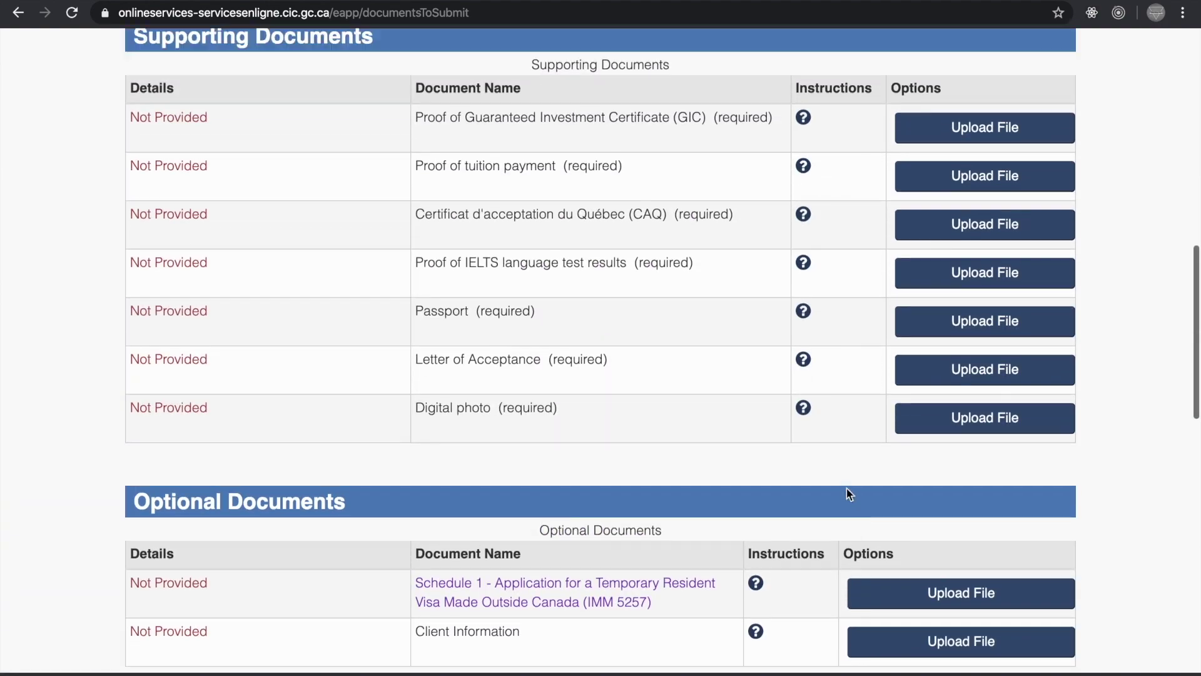
scroll(847, 487, "up", 7)
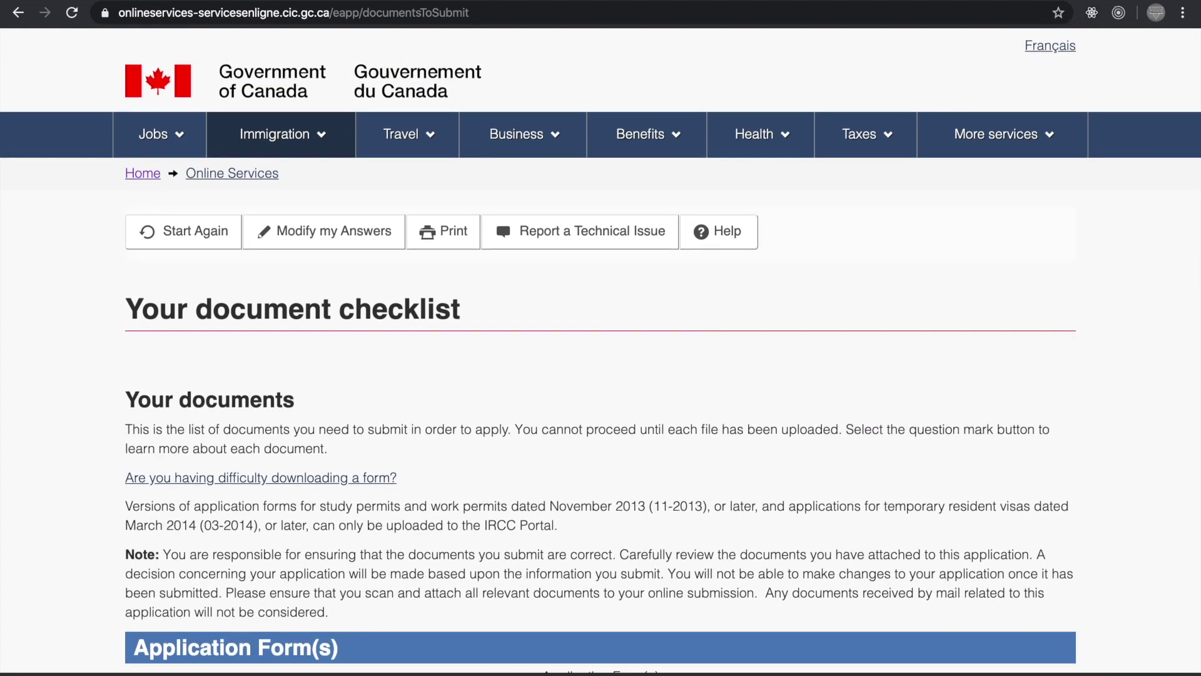
mouse_move(601, 2)
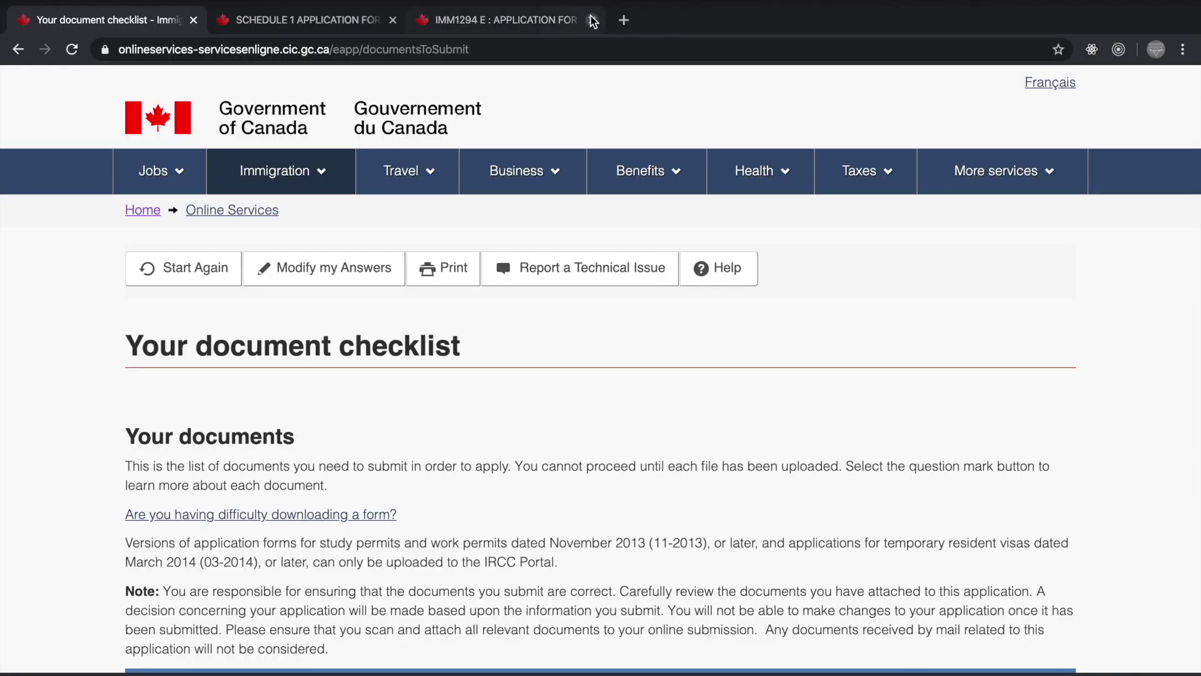